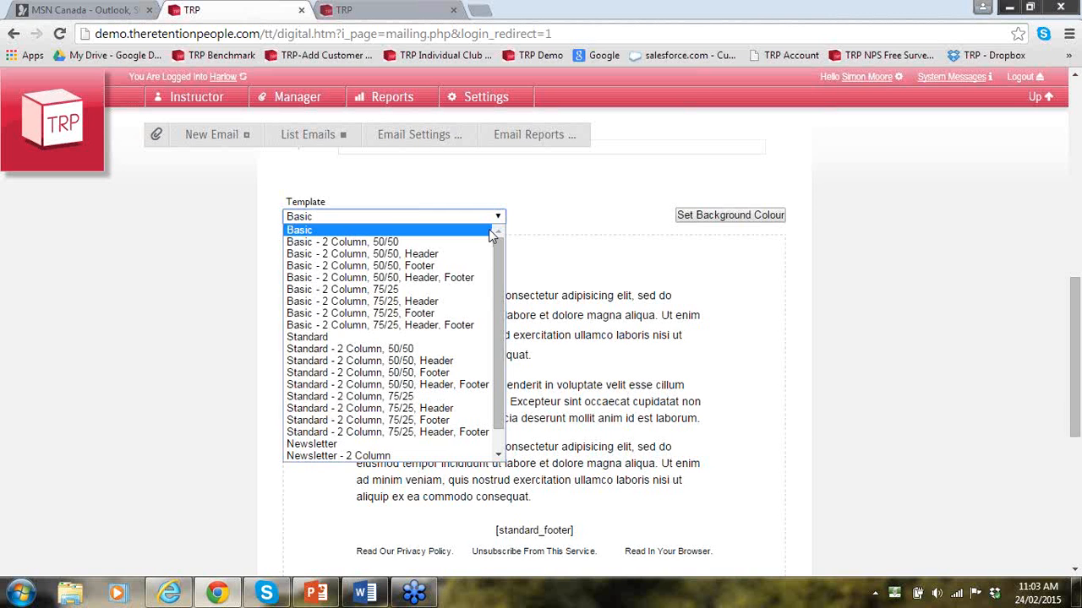
Try the email templates Basic - 2 Column, 50/50, Header and Basic - 2 Column, 50/50, Header, Footer
left_click(498, 448)
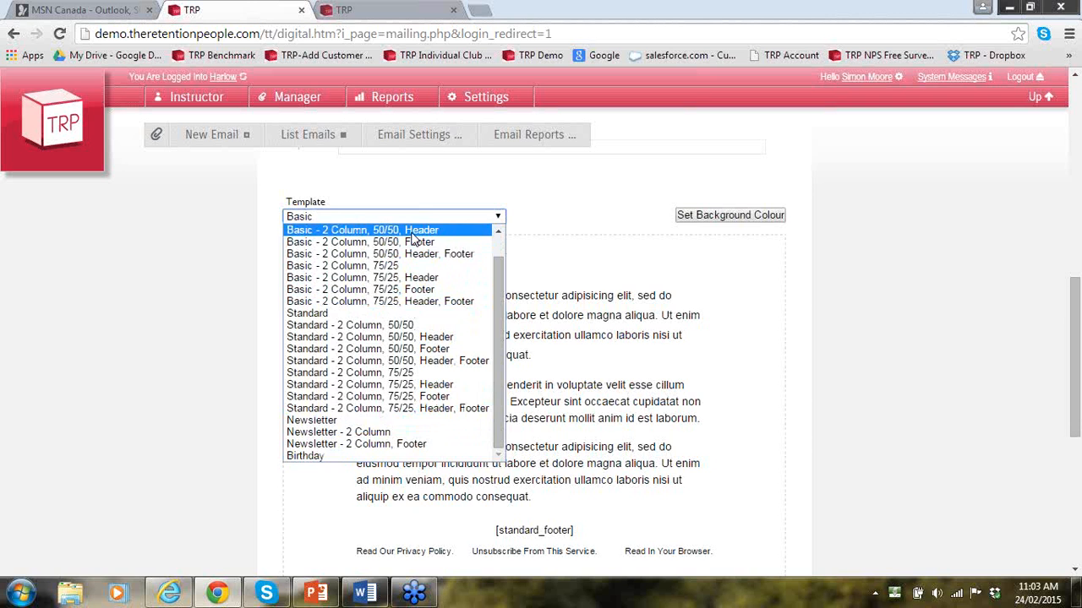
left_click(414, 233)
mouse_move(514, 415)
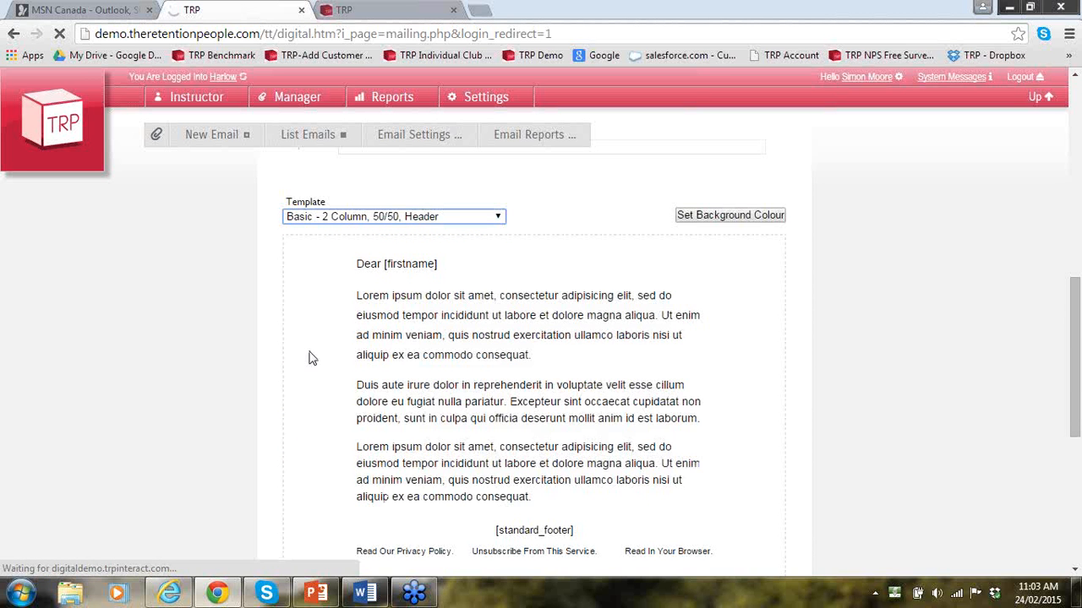
mouse_move(492, 338)
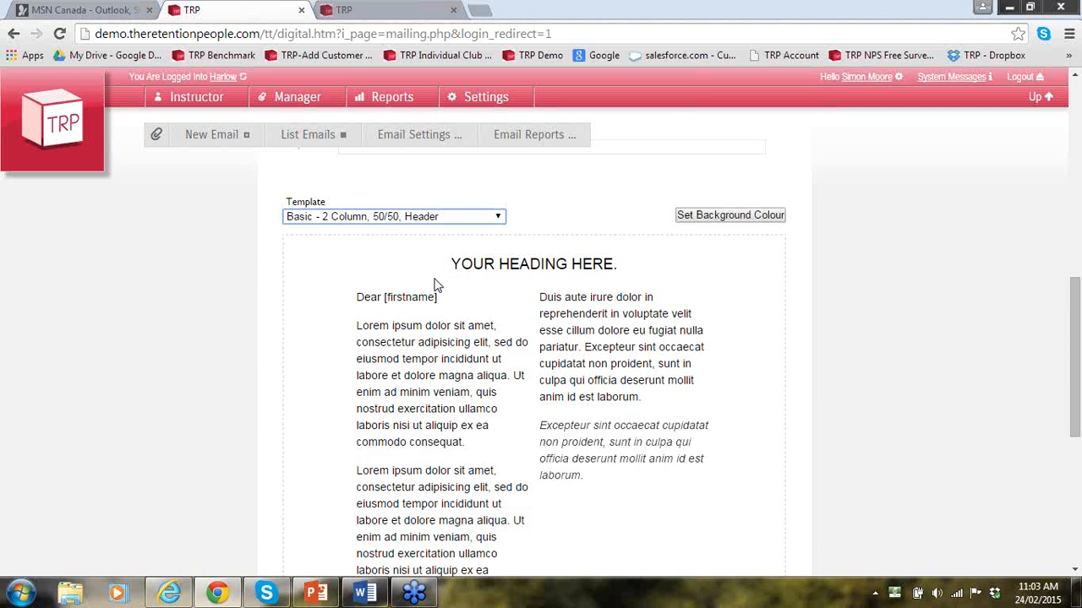
left_click(500, 220)
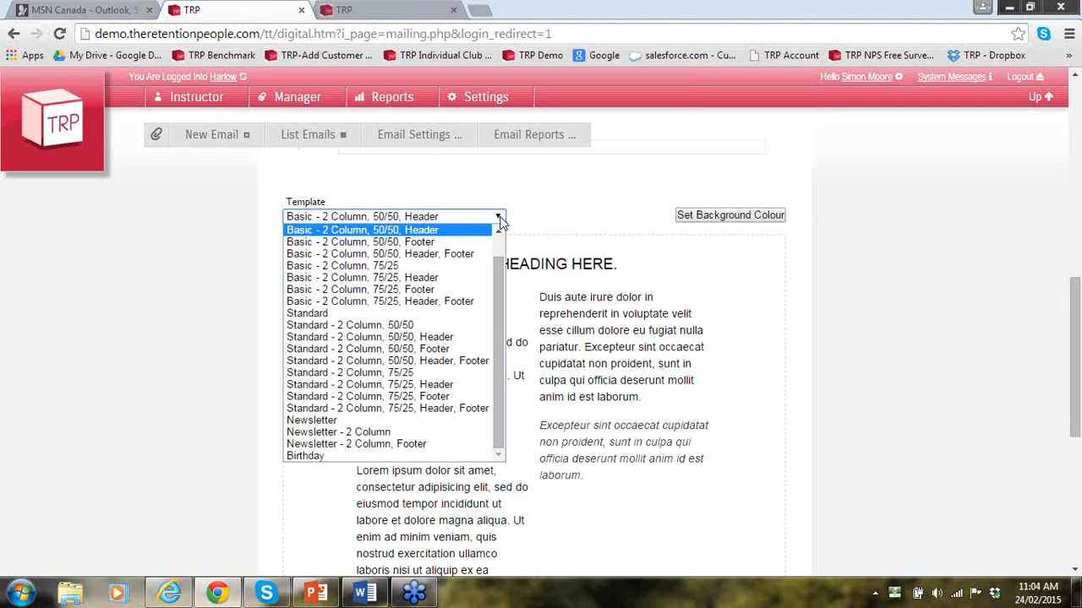
left_click(394, 254)
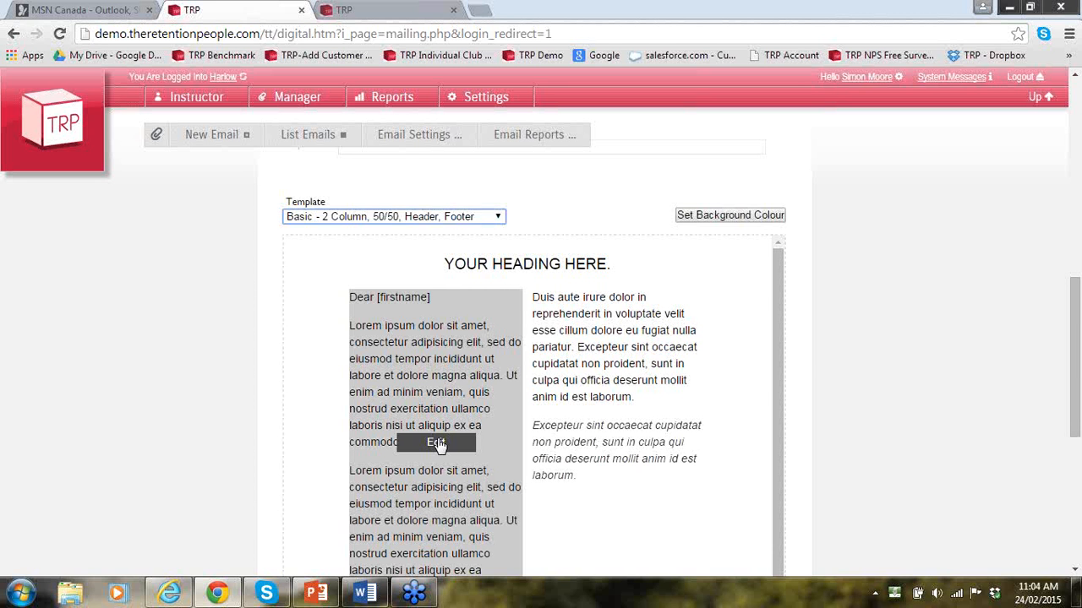
Try the Newsletter - 2 Column template on the email and look through its layout
left_click(498, 221)
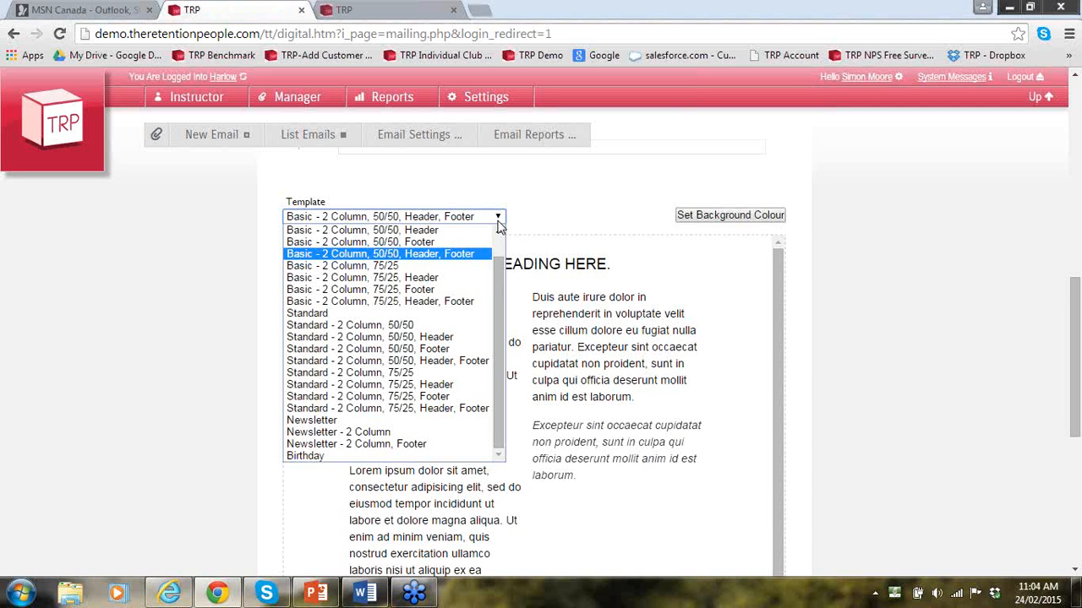
left_click(376, 433)
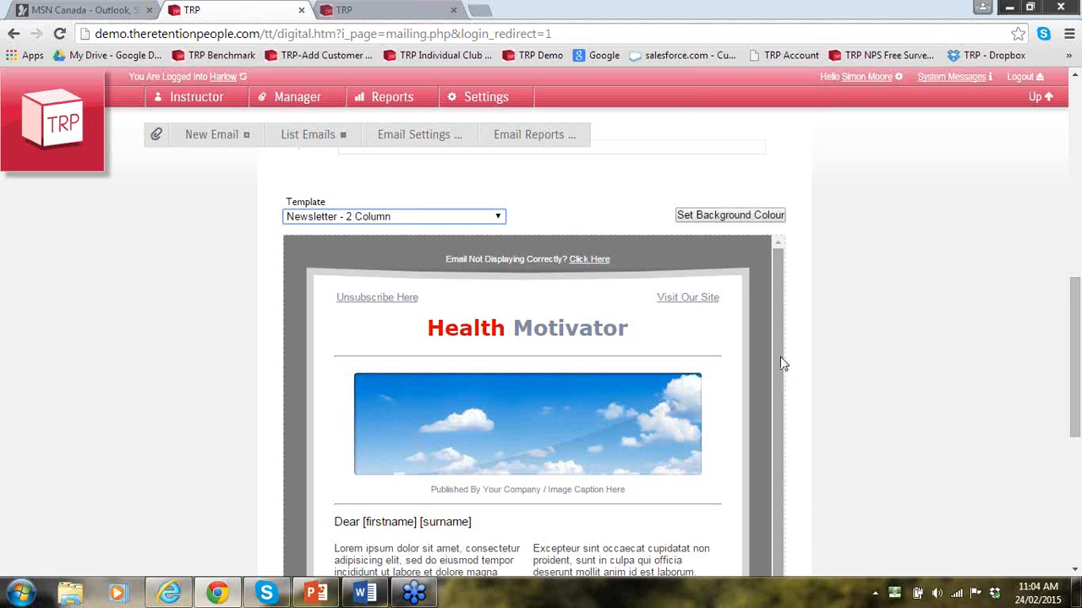
scroll(781, 422, "down", 1)
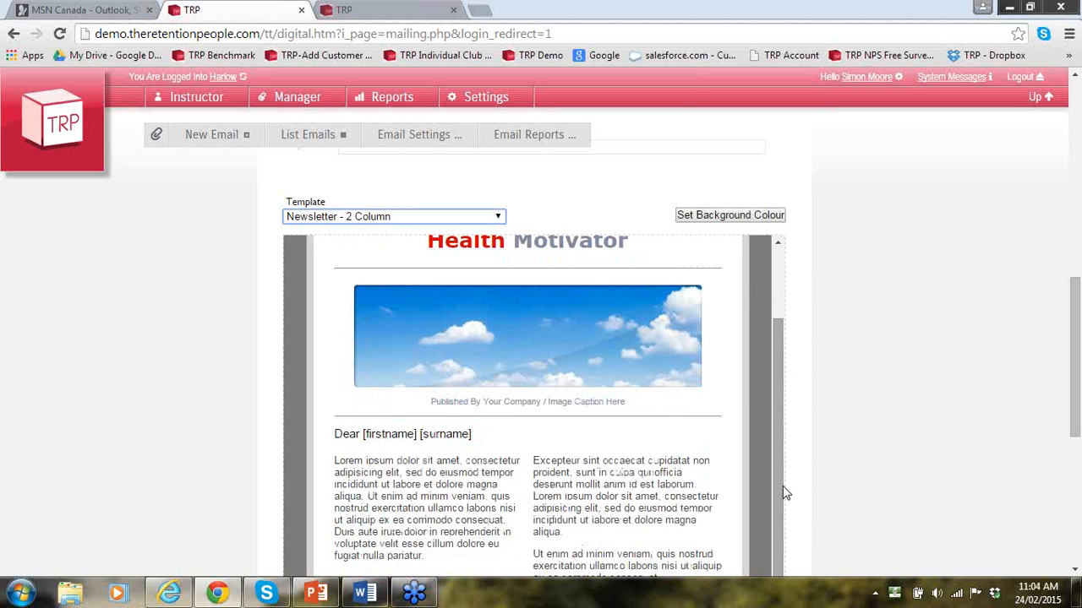
mouse_move(557, 374)
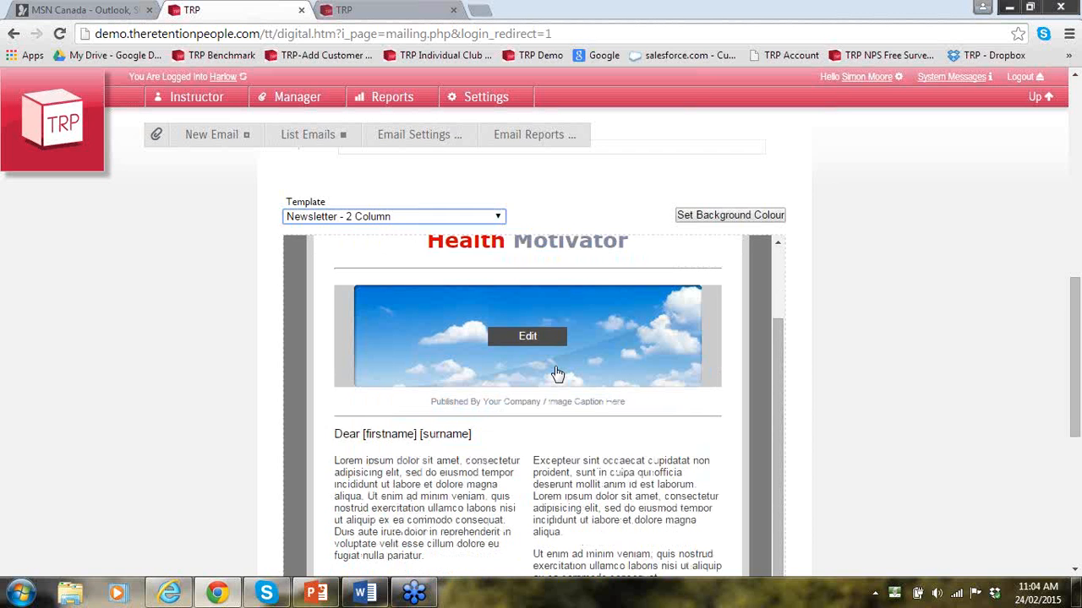
Apply the Standard - 2 Column, 50/50, Header, Footer template to the email and review its layout
left_click(499, 217)
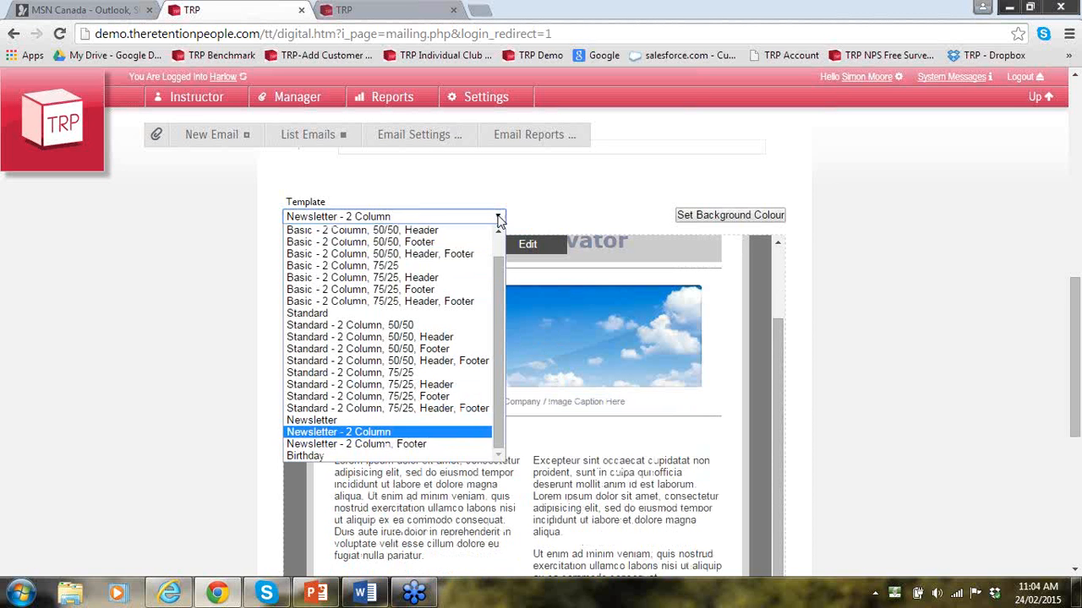
left_click(439, 361)
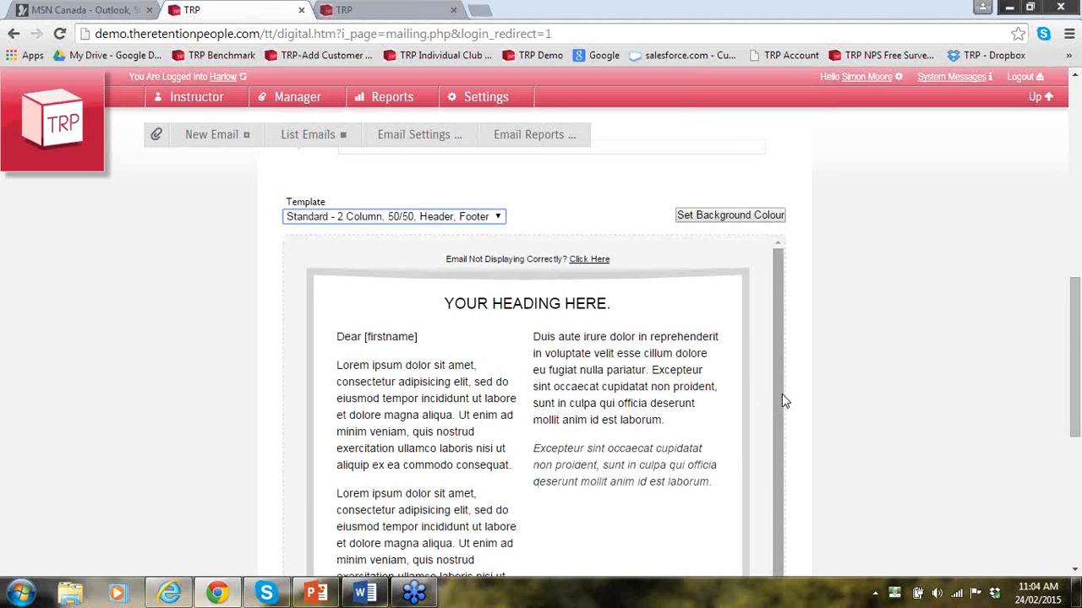
left_click_drag(780, 401, 782, 464)
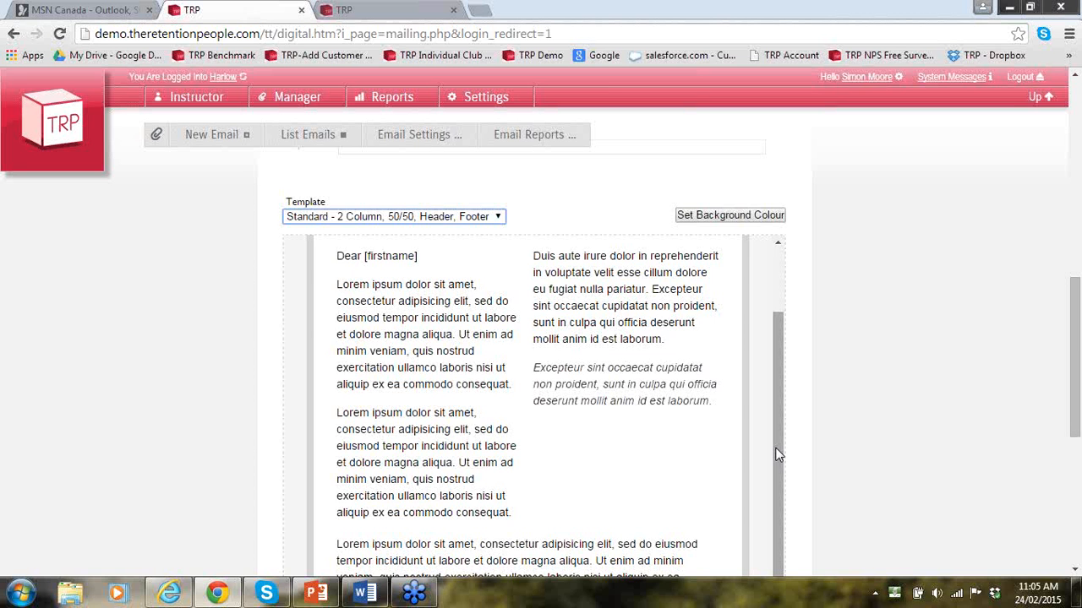
left_click_drag(778, 454, 787, 347)
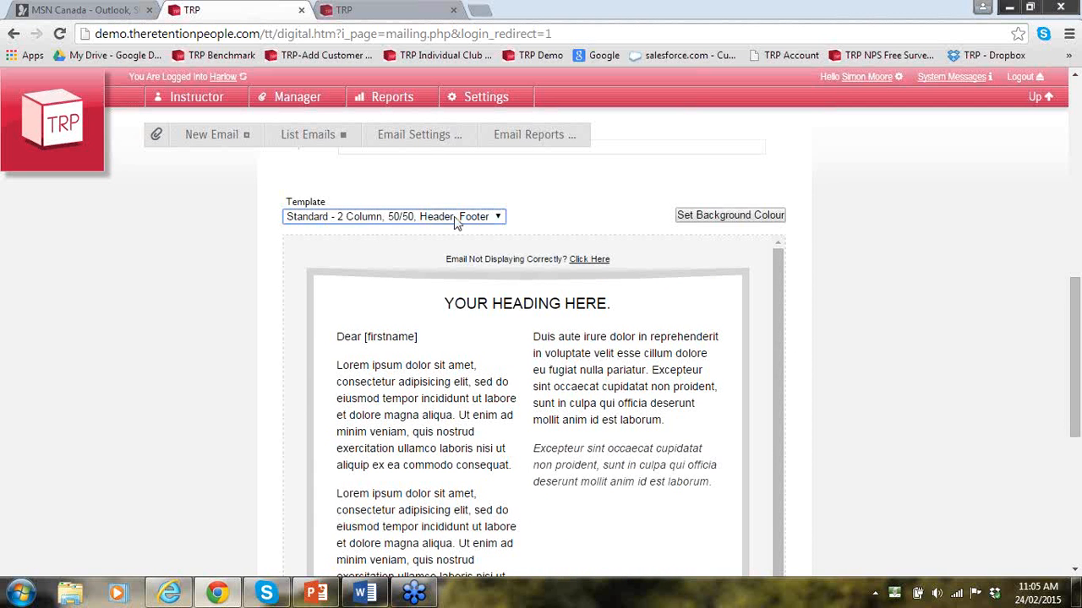
mouse_move(578, 316)
scroll(782, 372, "down", 2)
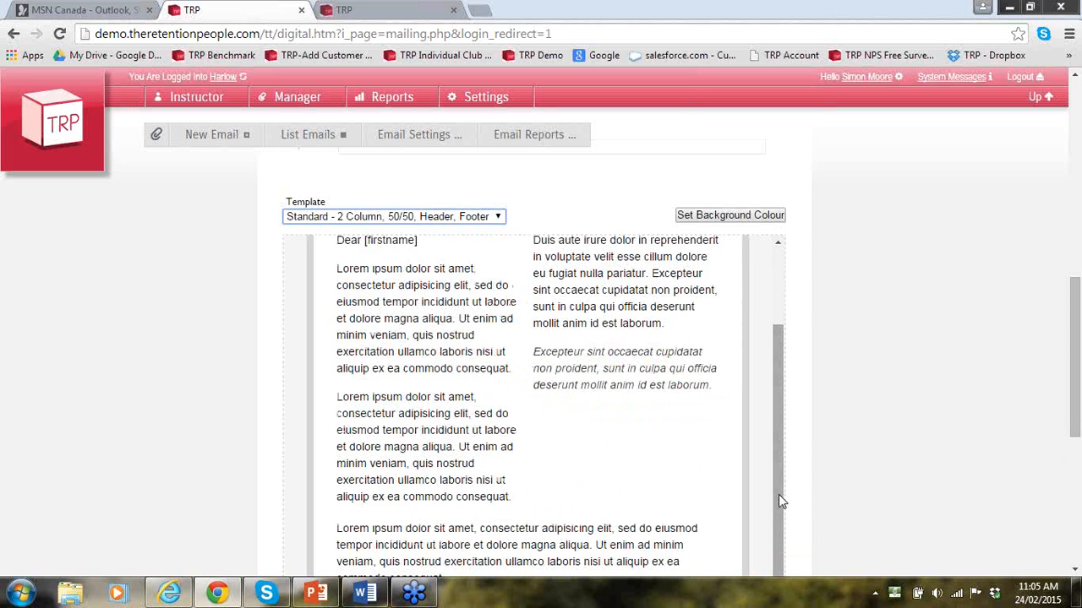
left_click_drag(777, 495, 794, 348)
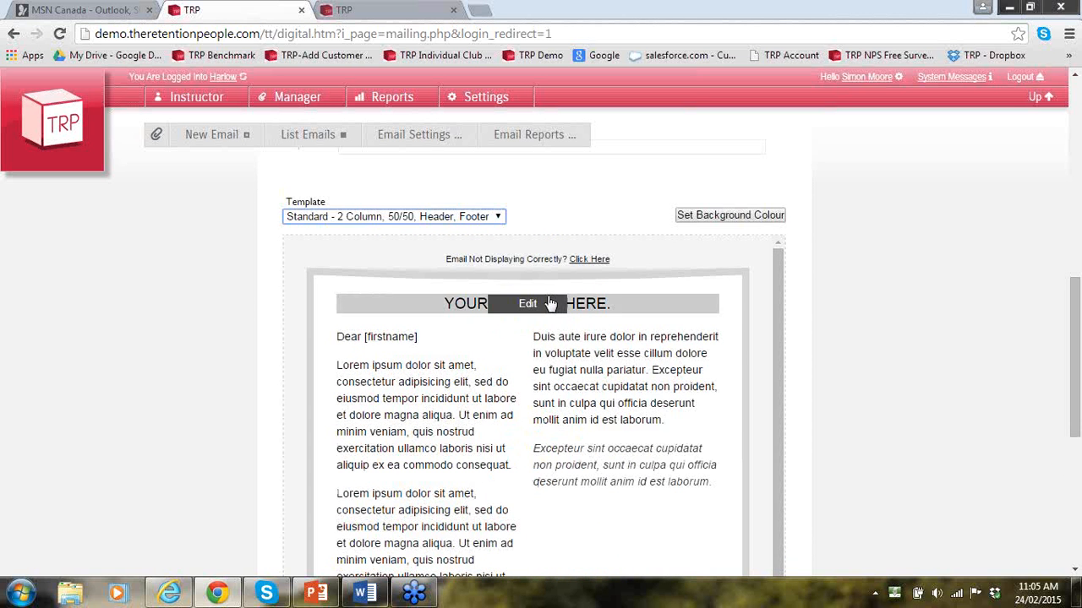
Replace the email's placeholder heading with "What are you waiting for?" and save the heading block
left_click(518, 306)
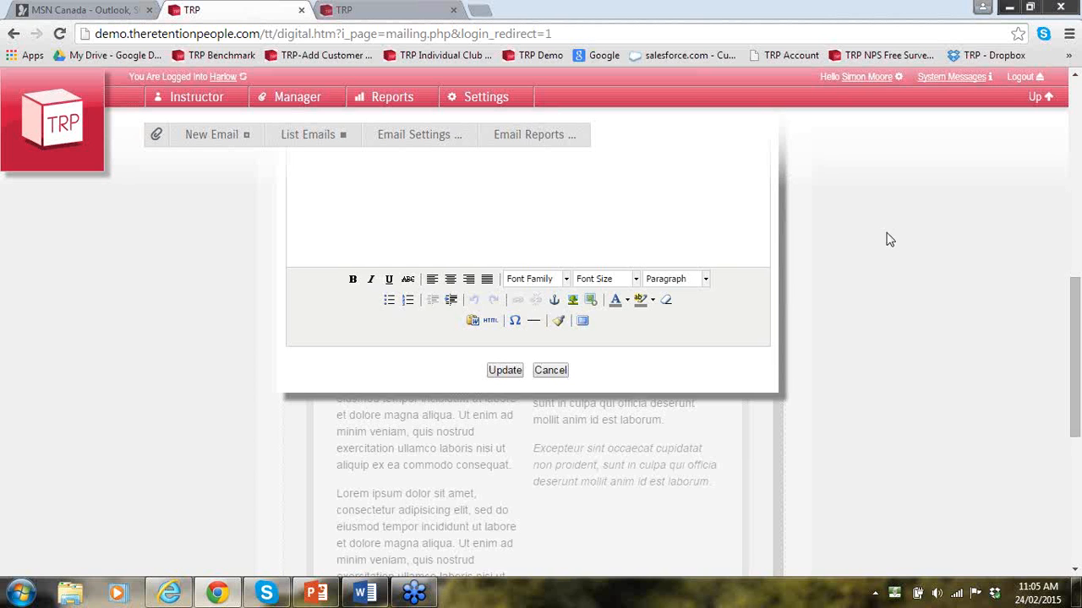
scroll(1055, 316, "up", 4)
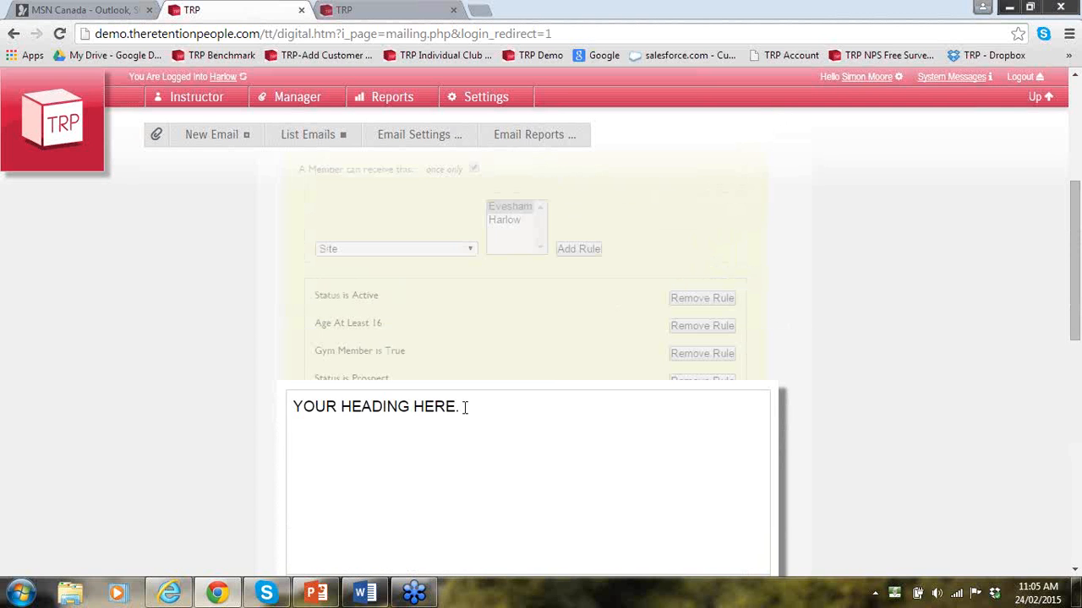
left_click_drag(466, 406, 285, 409)
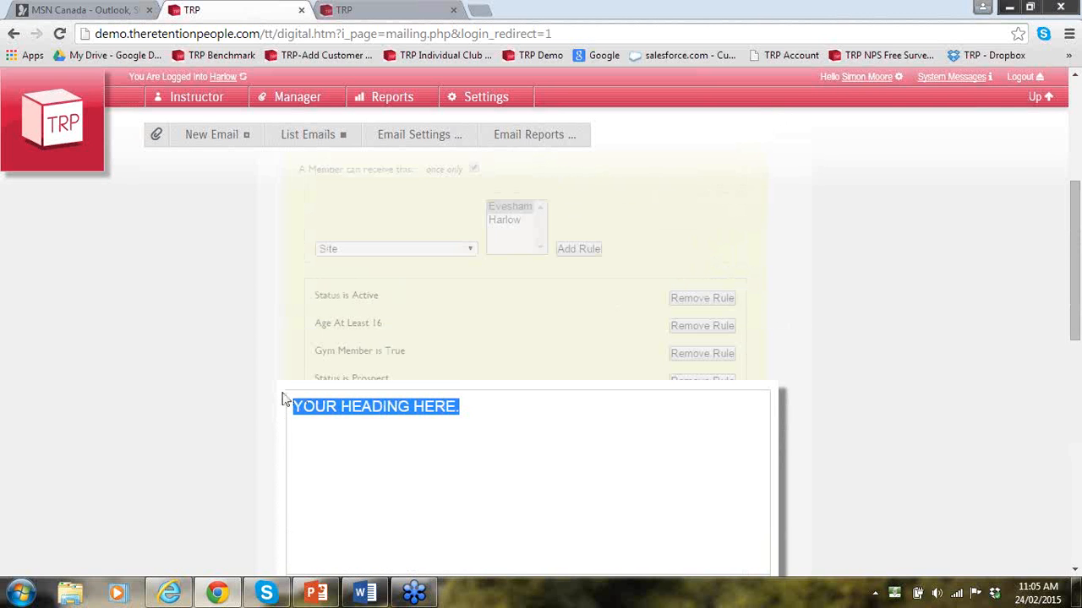
type("What are you wa")
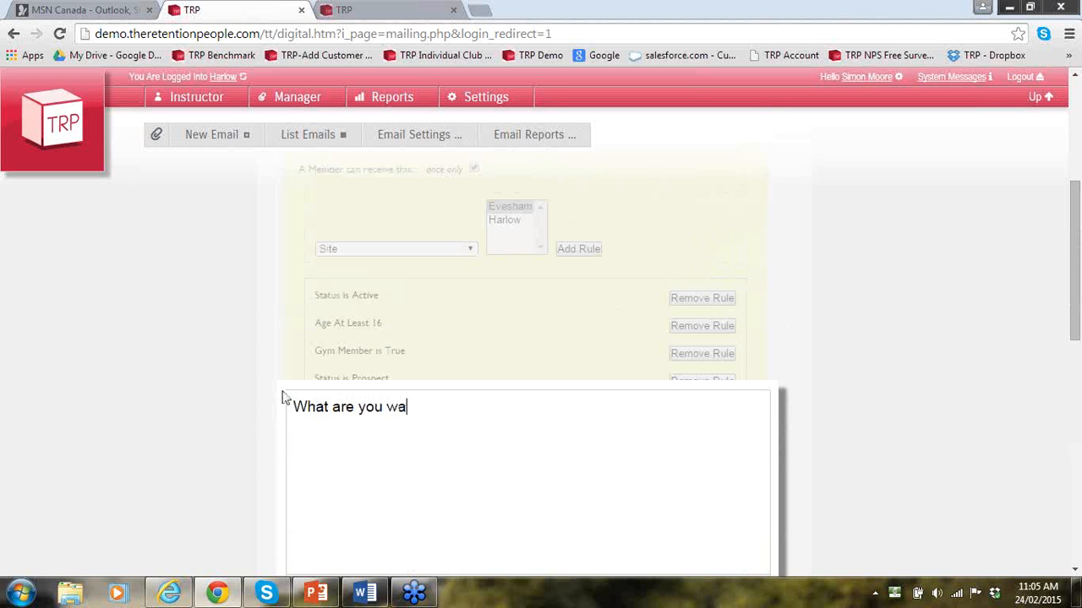
type("iting for?")
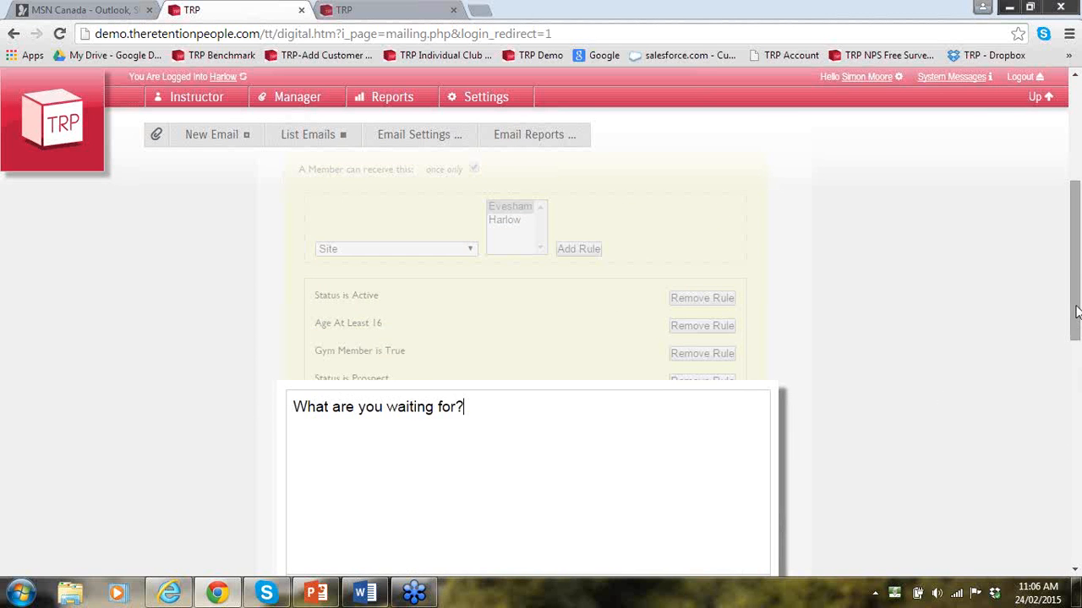
left_click_drag(1077, 313, 1075, 455)
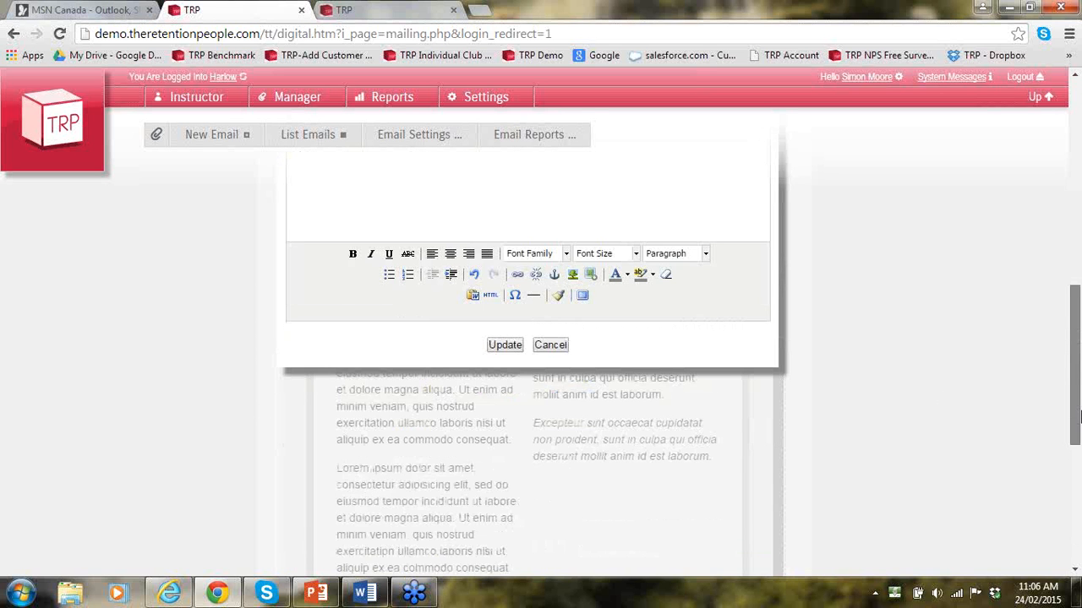
left_click(500, 345)
Open the left column's text for editing and, in Word, copy everything from the greeting through the physical activity benefits link
mouse_move(497, 337)
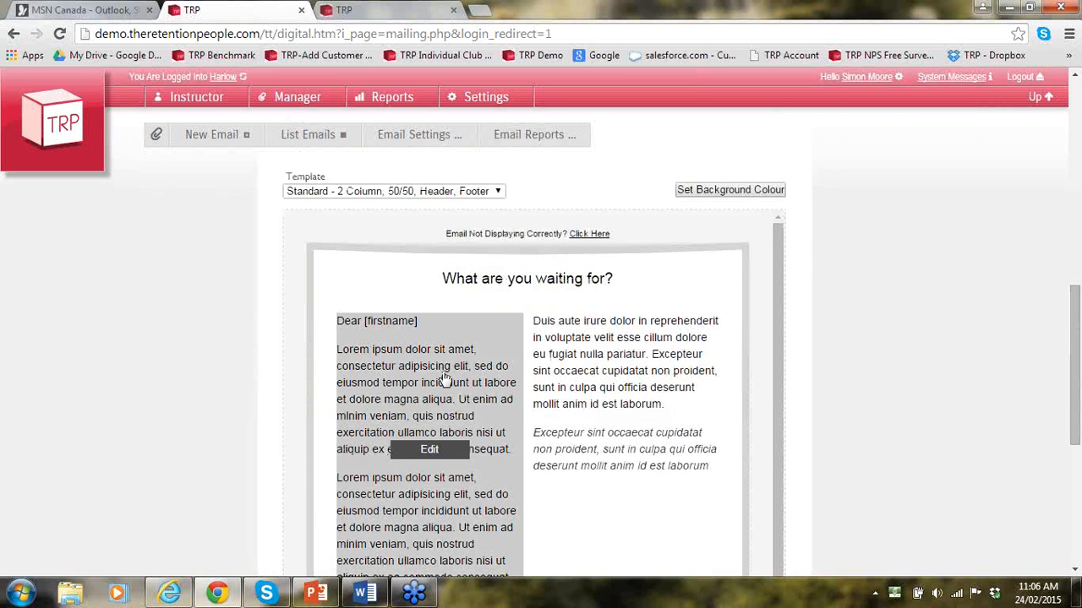
left_click(427, 456)
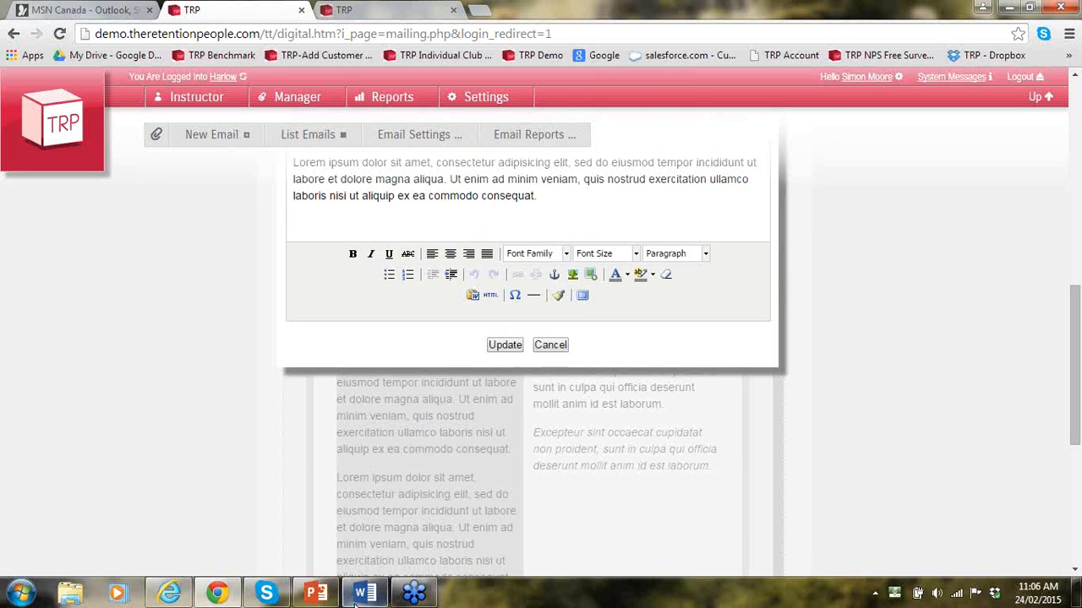
left_click(362, 594)
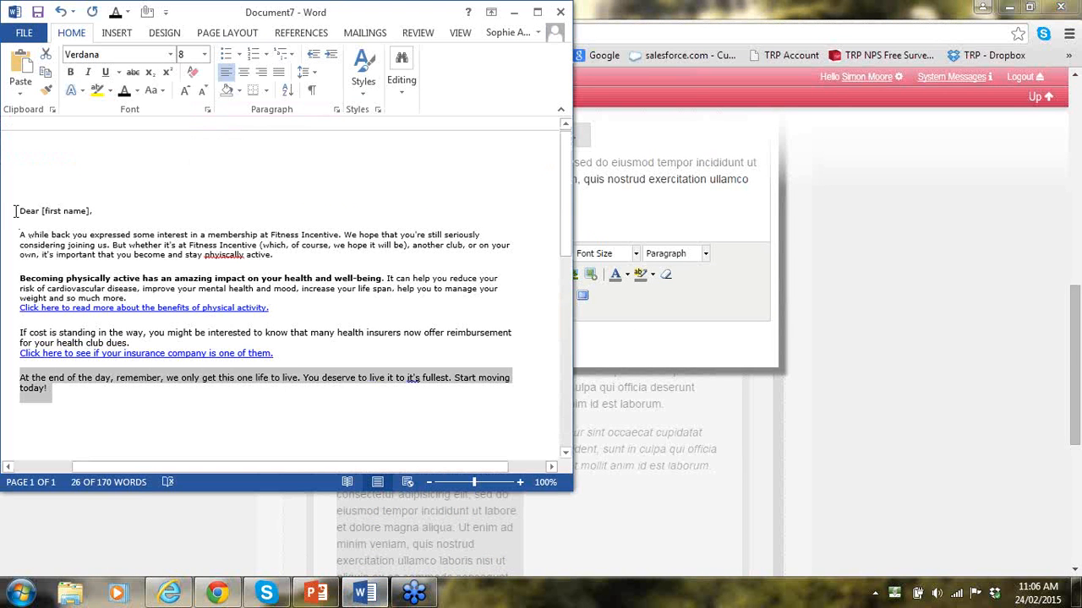
left_click(17, 213)
left_click_drag(221, 223, 412, 317)
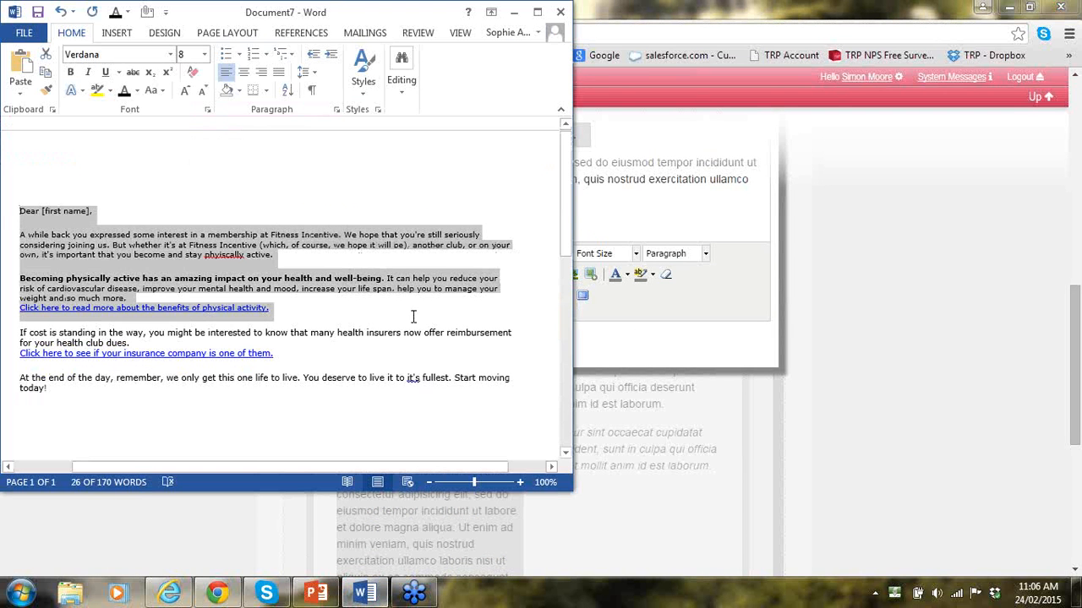
right_click(274, 236)
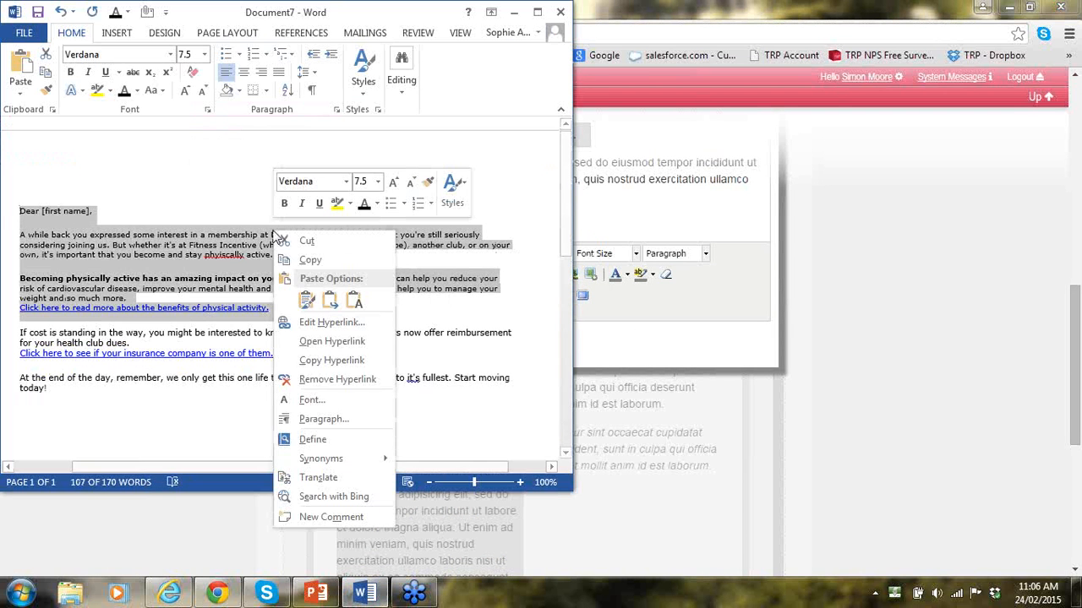
left_click(314, 257)
Back in the browser's email editor, replace all placeholder text in the left column with the copied text and save the block
left_click(678, 220)
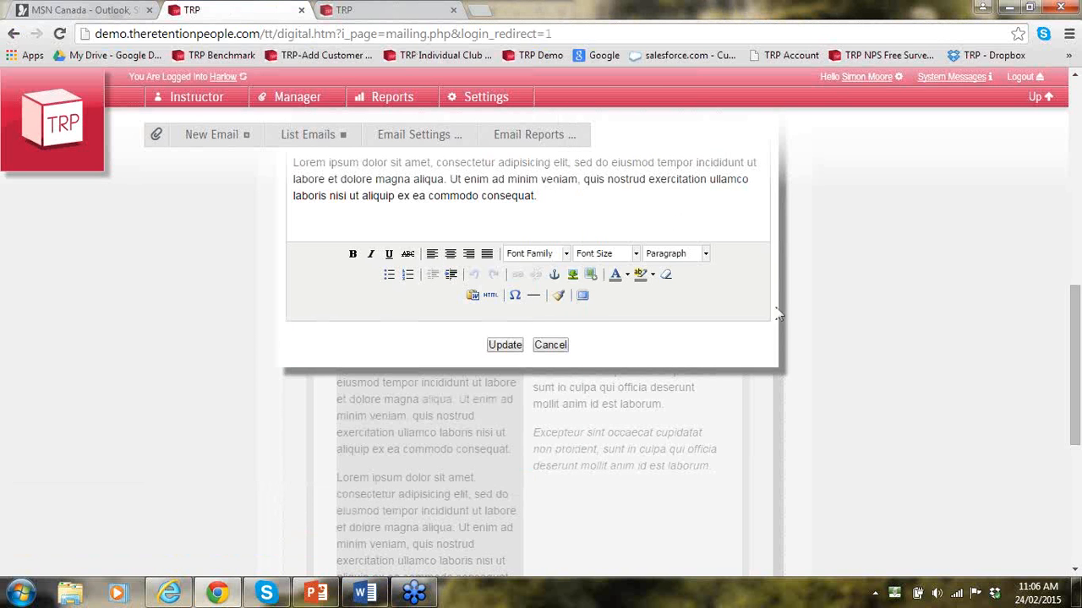
left_click_drag(537, 196, 306, 162)
scroll(1079, 347, "up", 1)
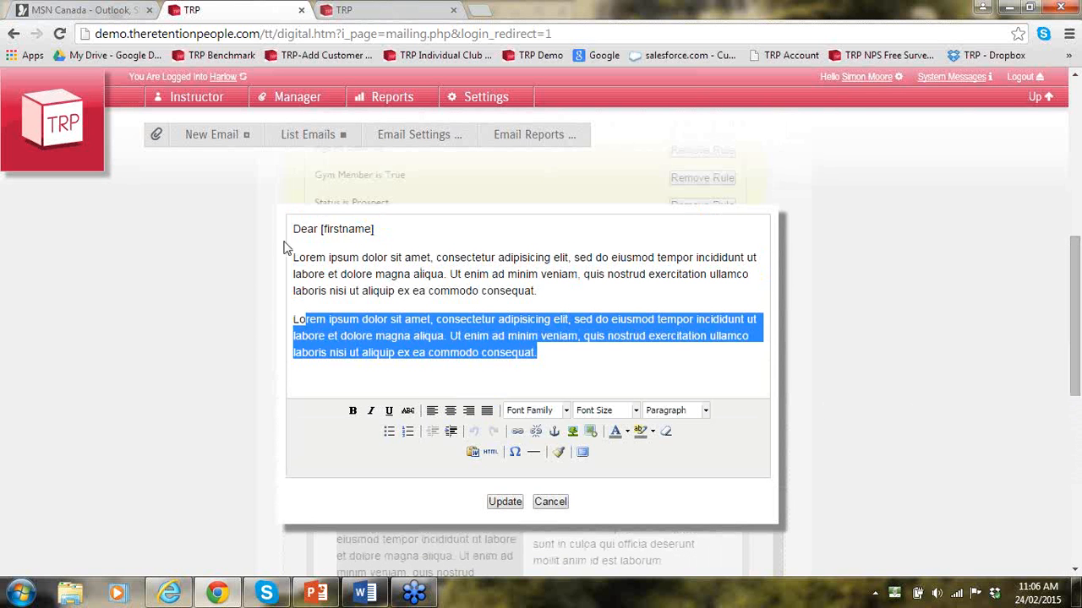
left_click_drag(295, 229, 608, 360)
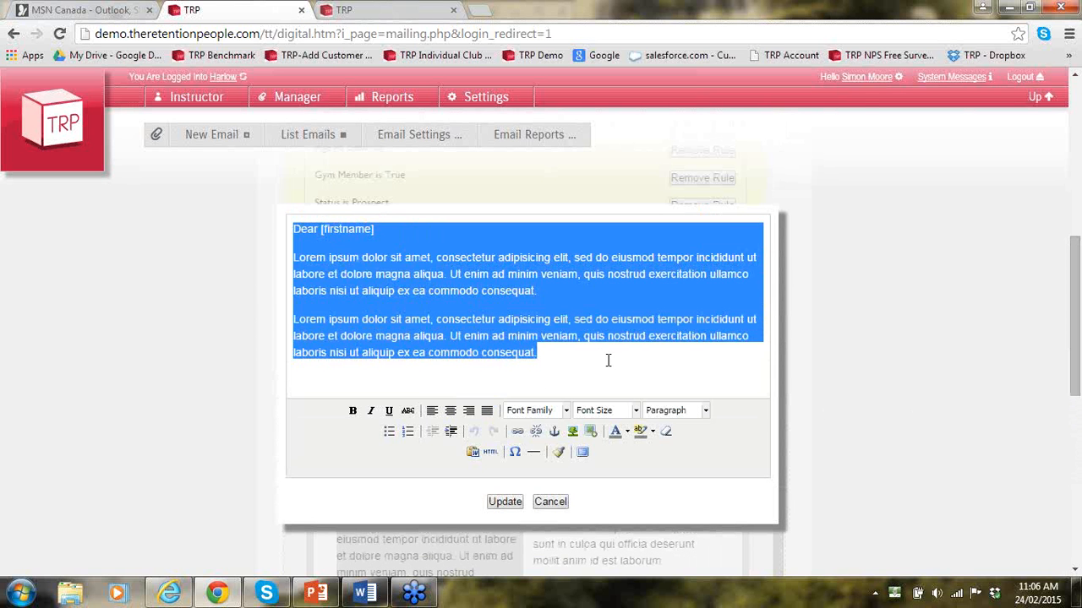
right_click(438, 313)
left_click(474, 127)
left_click(507, 503)
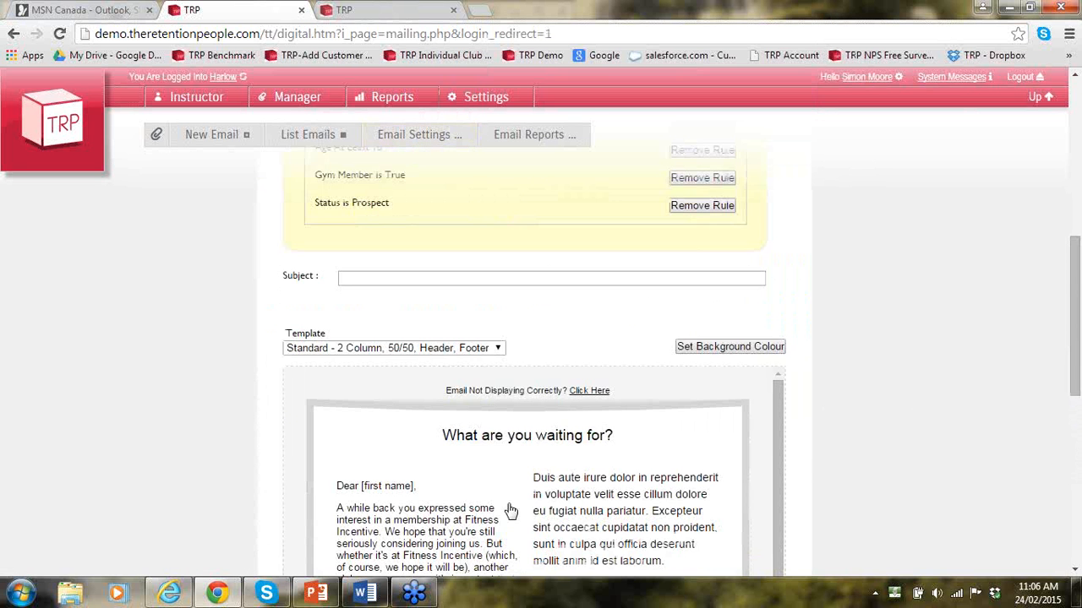
Open the right column's text for editing and, in Word, try to copy the health insurance reimbursement paragraph with its link
scroll(1078, 331, "down", 3)
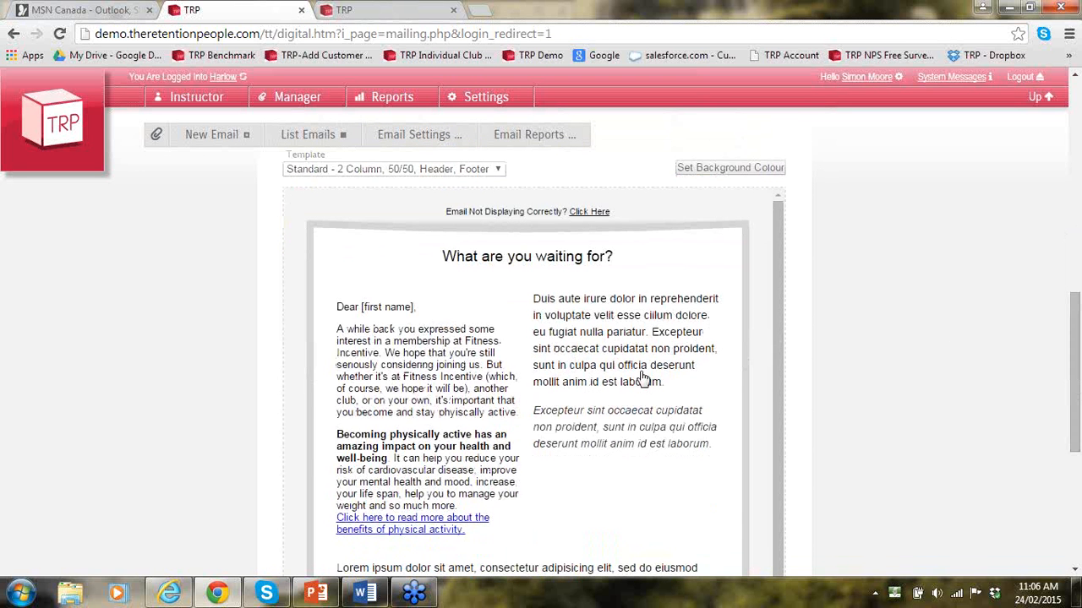
mouse_move(408, 395)
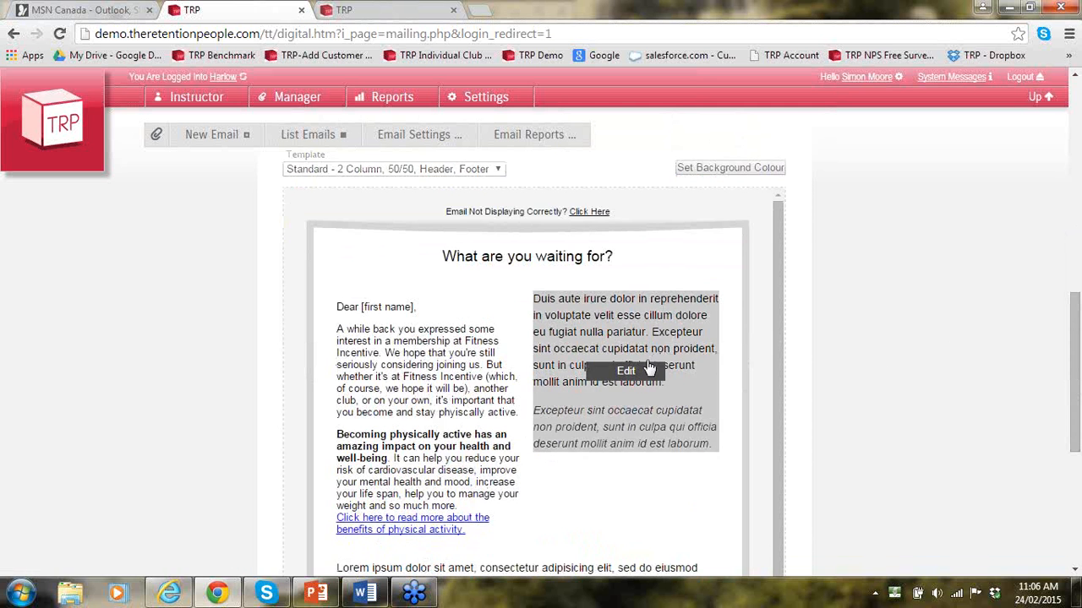
left_click(649, 367)
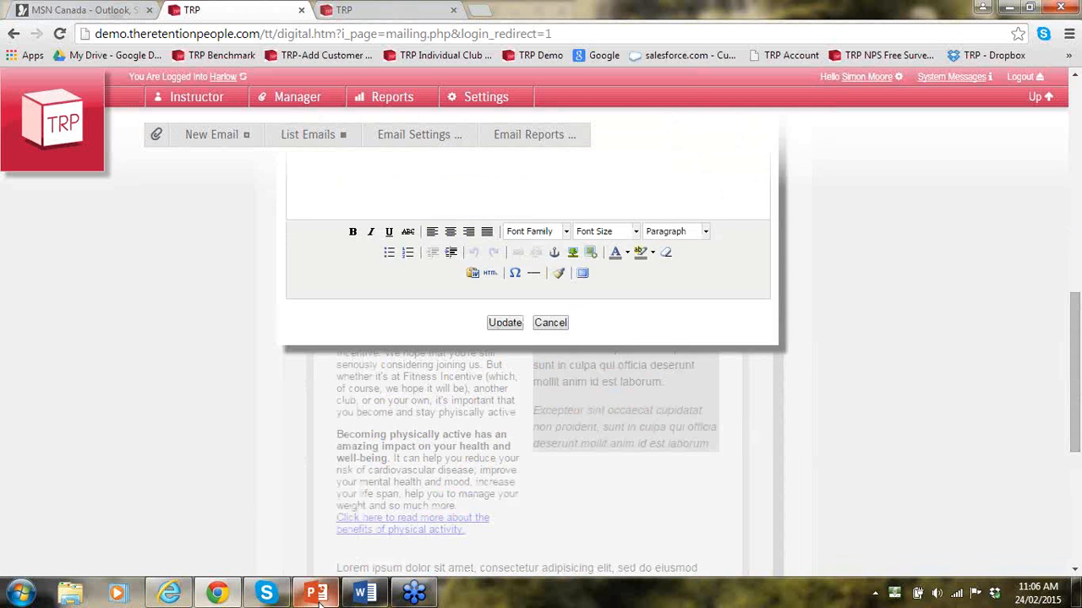
left_click(364, 593)
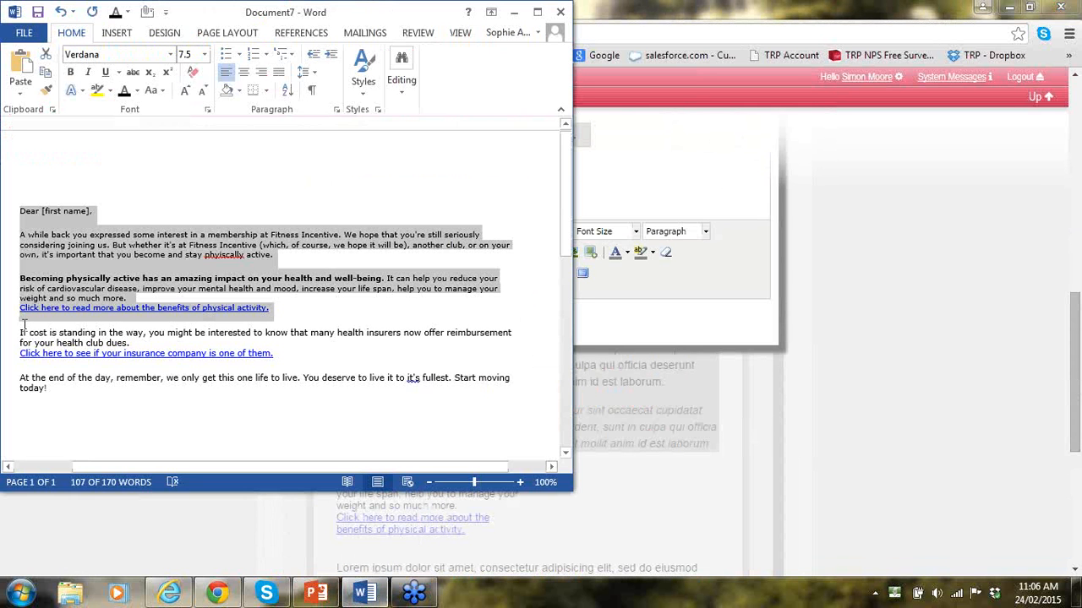
left_click_drag(21, 329, 240, 350)
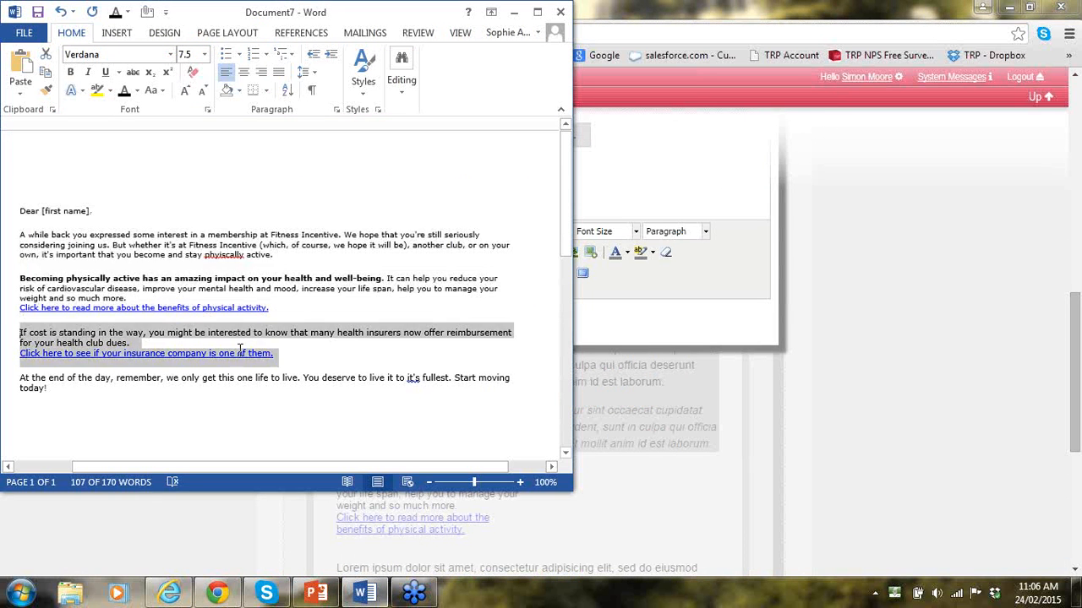
right_click(102, 342)
left_click(138, 116)
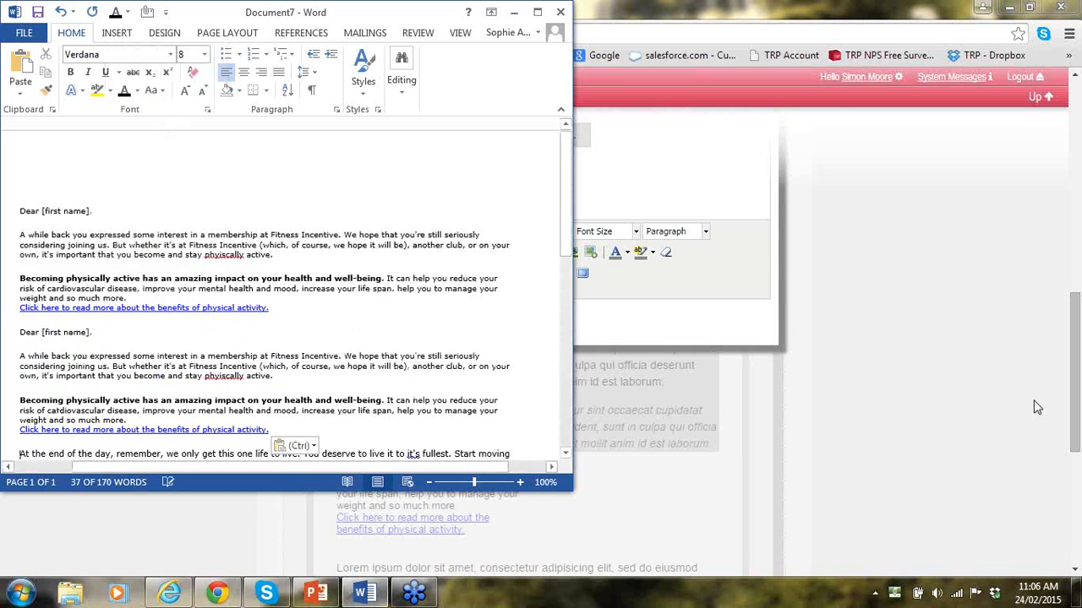
Back in the browser's email editor, replace all placeholder text in the right column with the clipboard text and save the block
left_click_drag(1077, 416, 1080, 345)
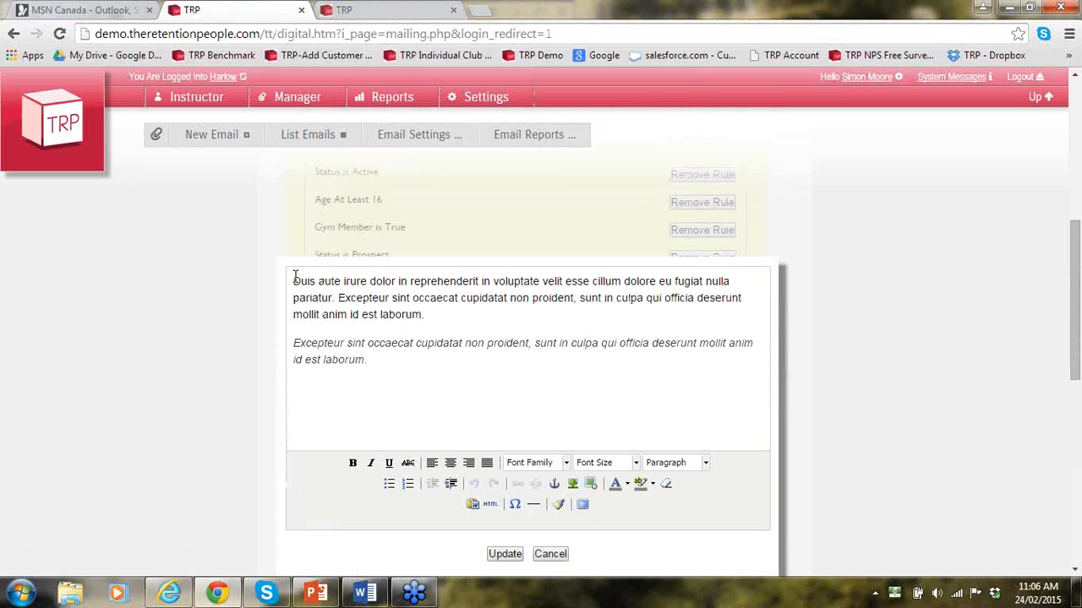
left_click_drag(293, 281, 386, 364)
right_click(368, 333)
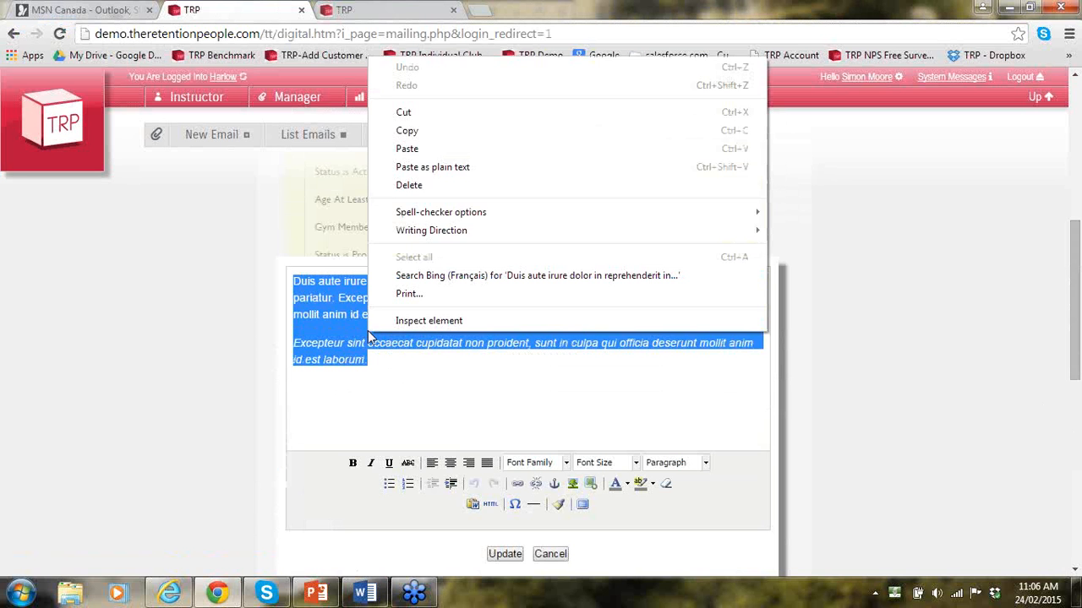
left_click(407, 150)
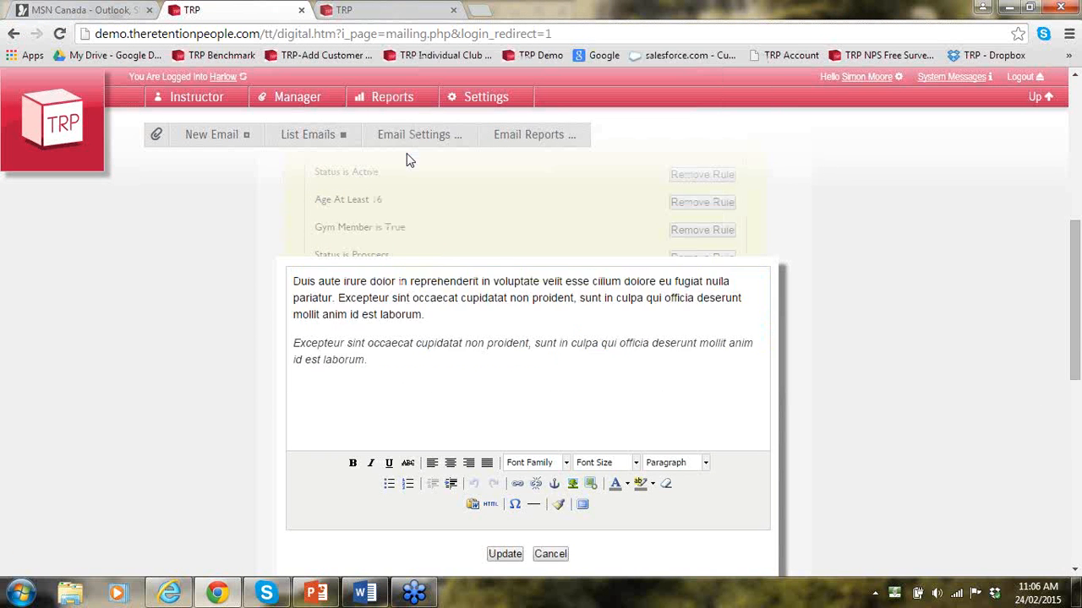
left_click(505, 555)
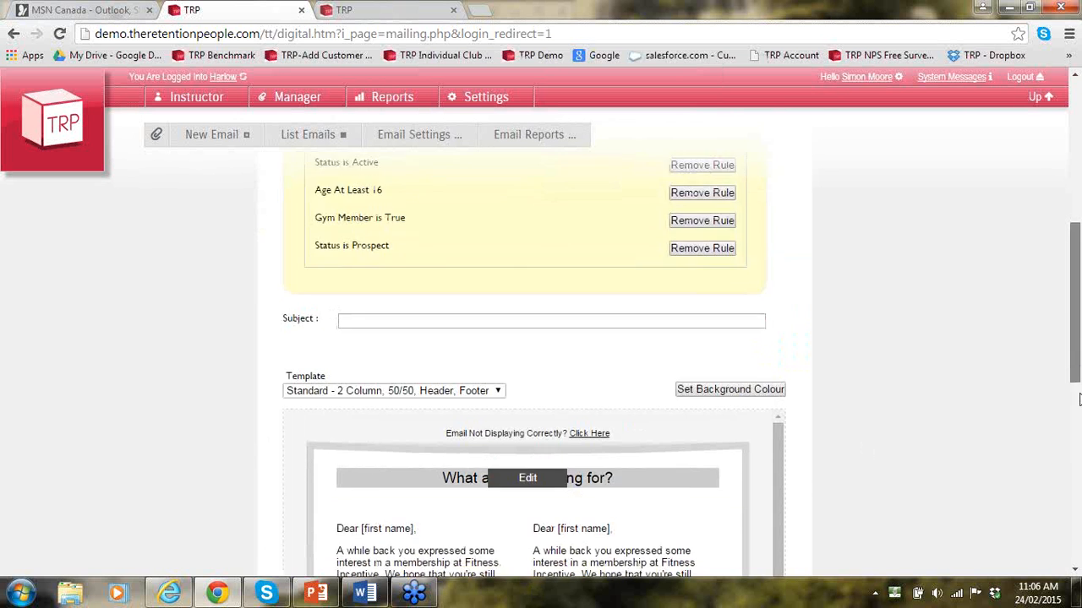
Open the text block below the two columns for editing and, in Word, copy the closing paragraph beginning "At the end of the day"
left_click_drag(1078, 324, 1079, 435)
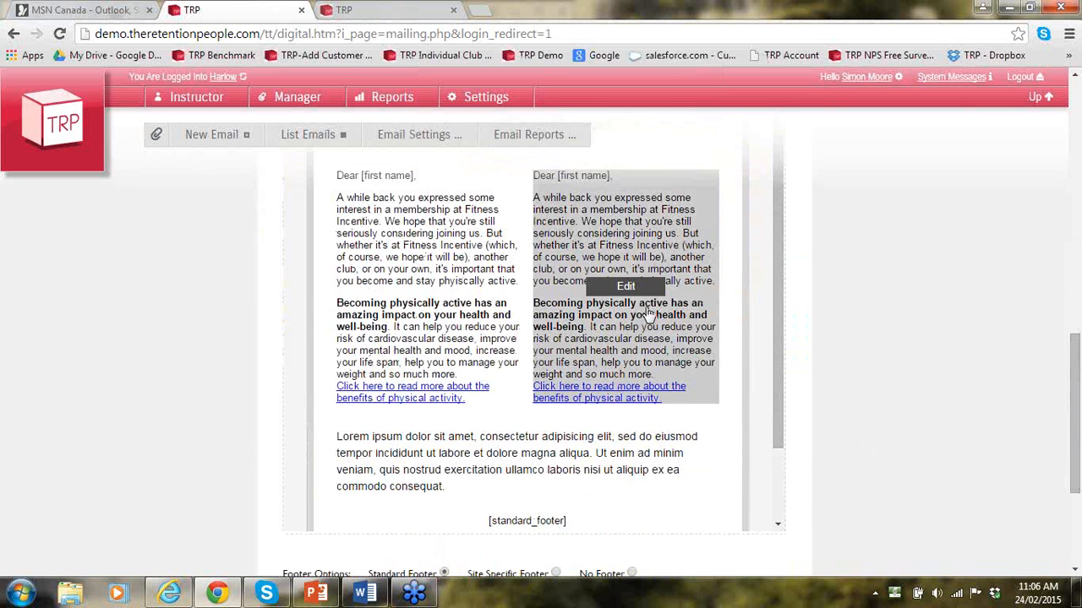
left_click(464, 467)
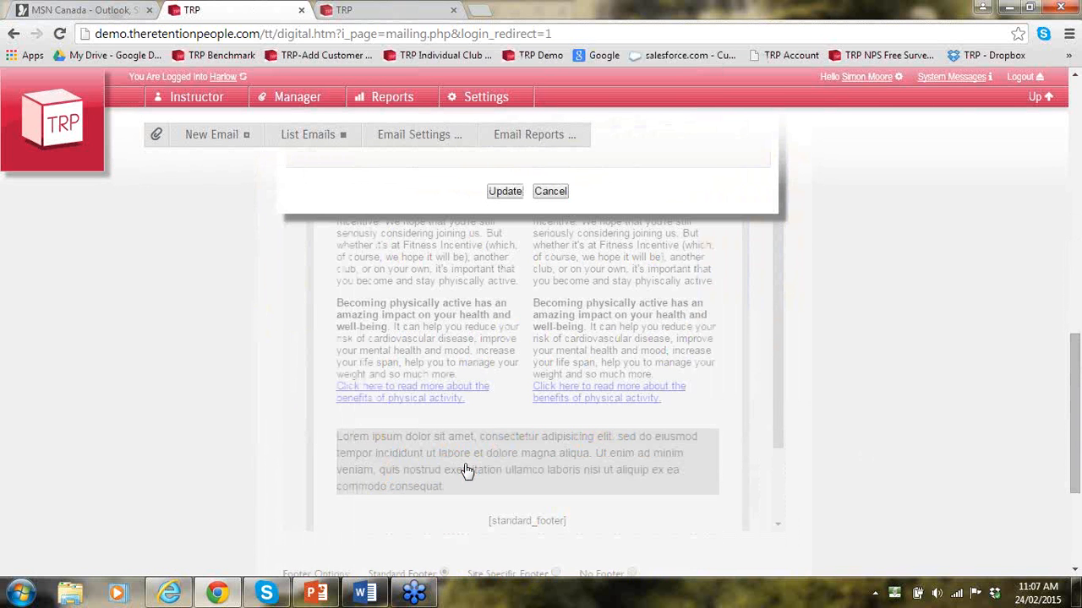
left_click_drag(1075, 385, 1077, 300)
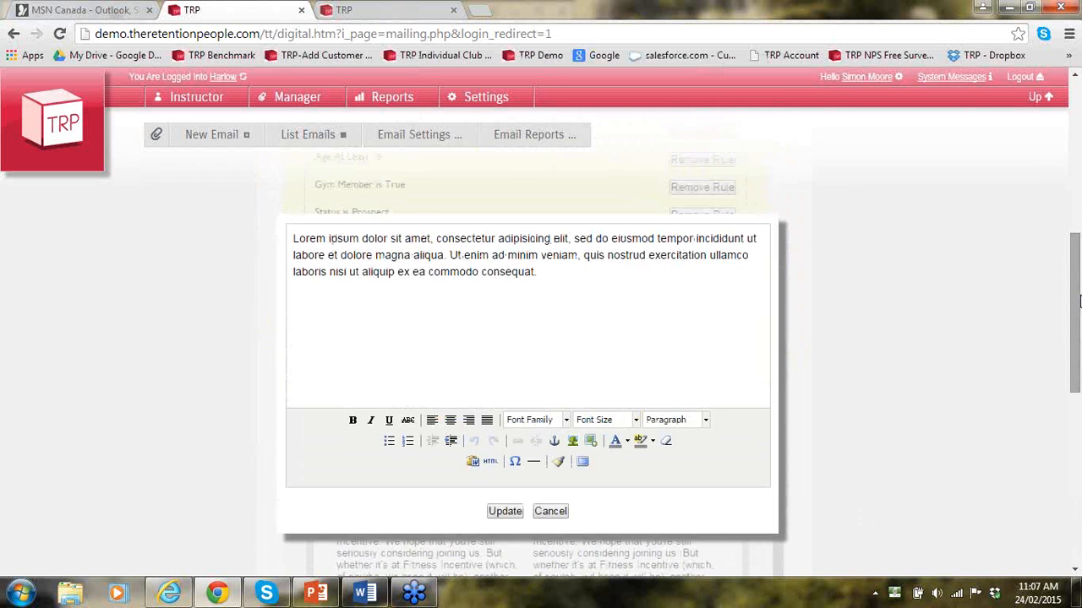
left_click(365, 593)
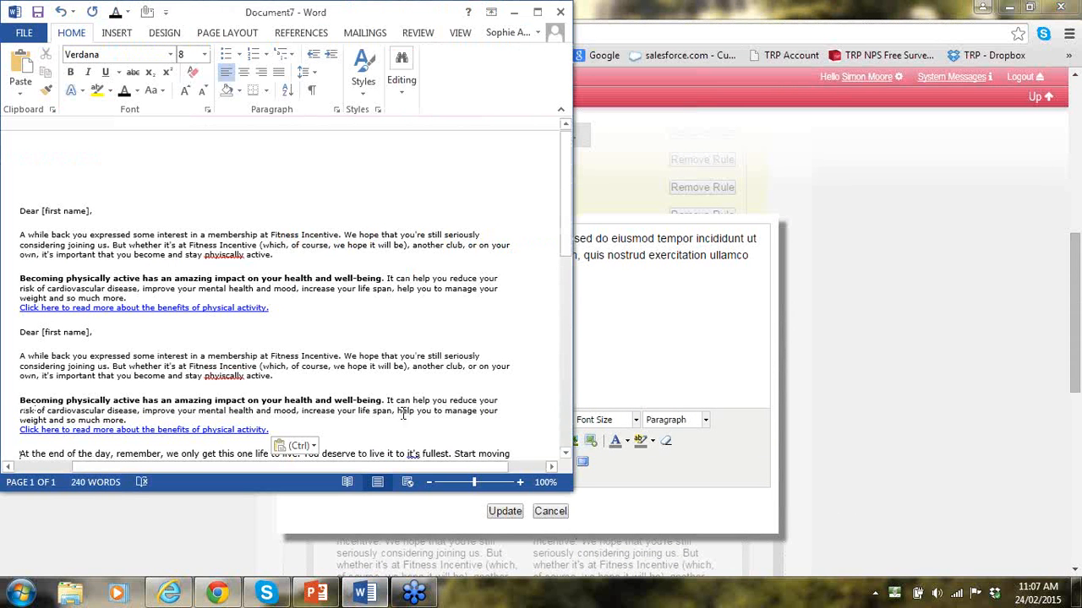
scroll(53, 340, "down", 5)
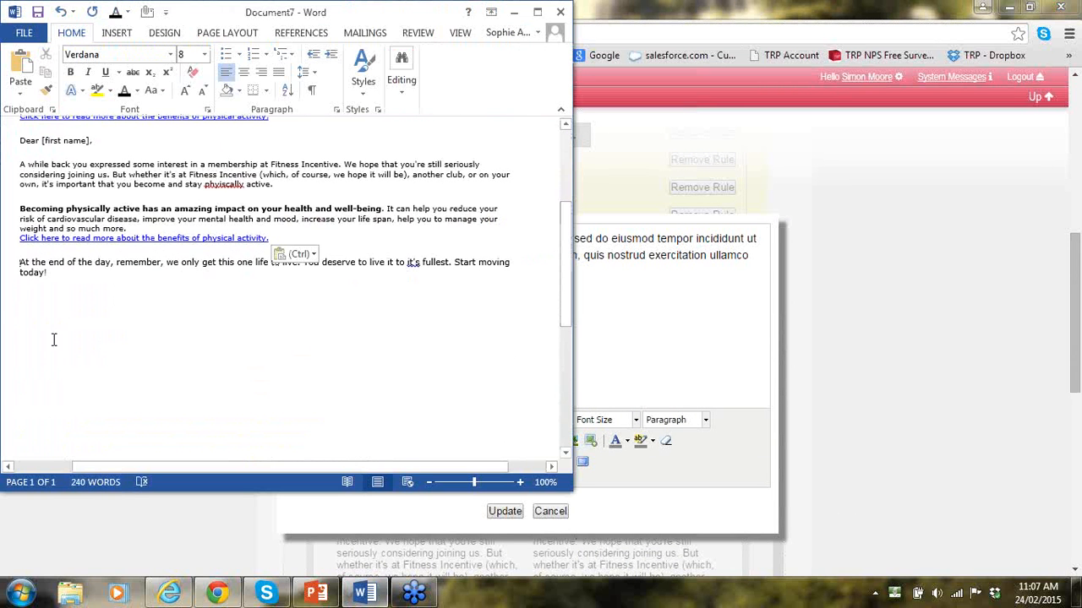
triple_click(74, 272)
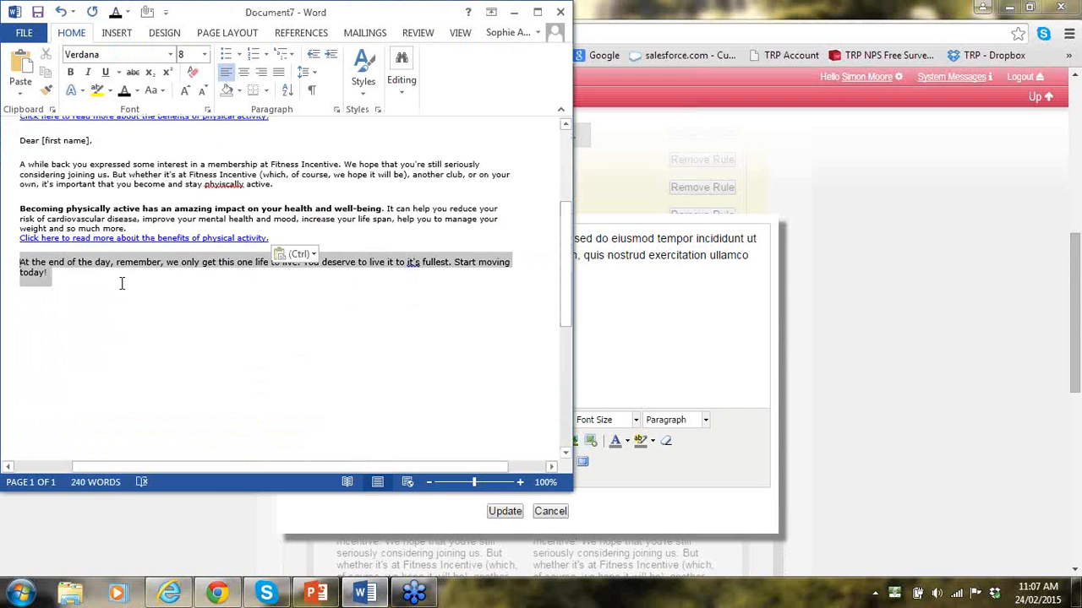
right_click(72, 264)
left_click(107, 288)
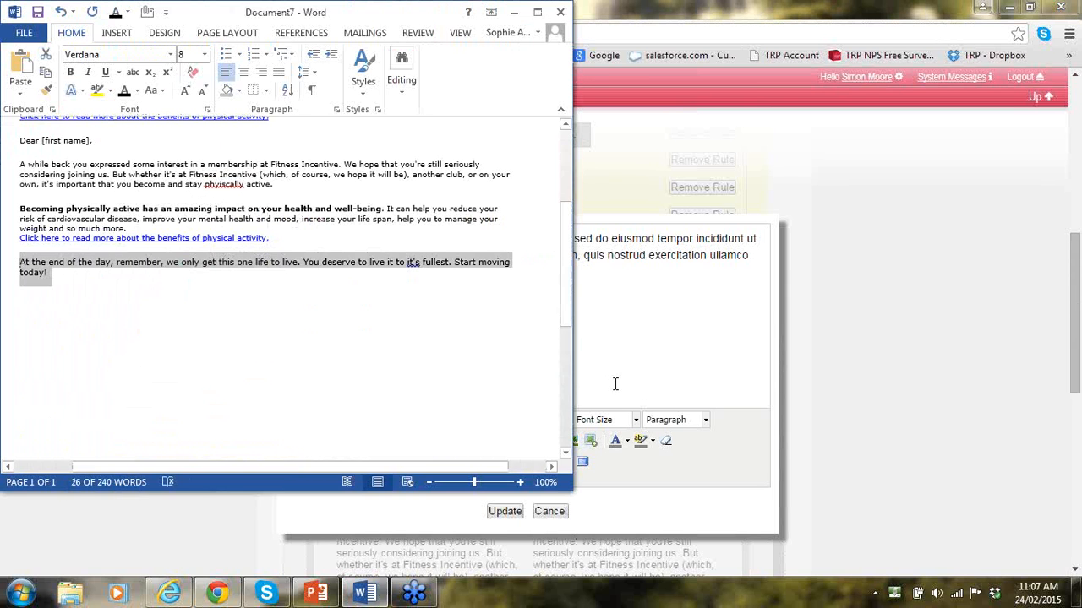
Back in the browser, replace the placeholder text of the block below the columns with the copied closing paragraph and save the block
left_click(701, 355)
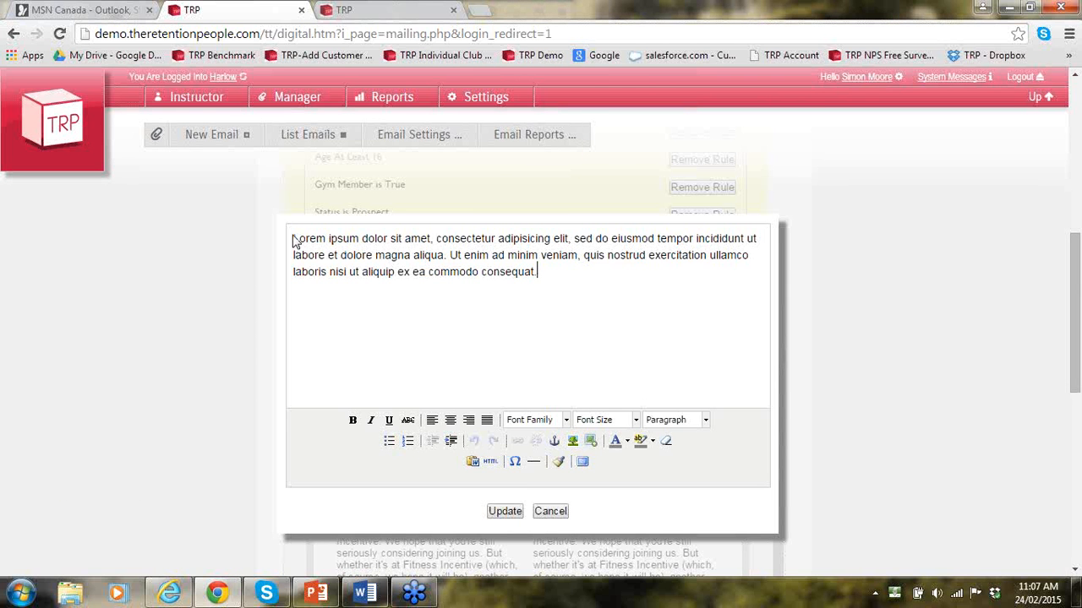
left_click_drag(295, 237, 550, 275)
right_click(478, 258)
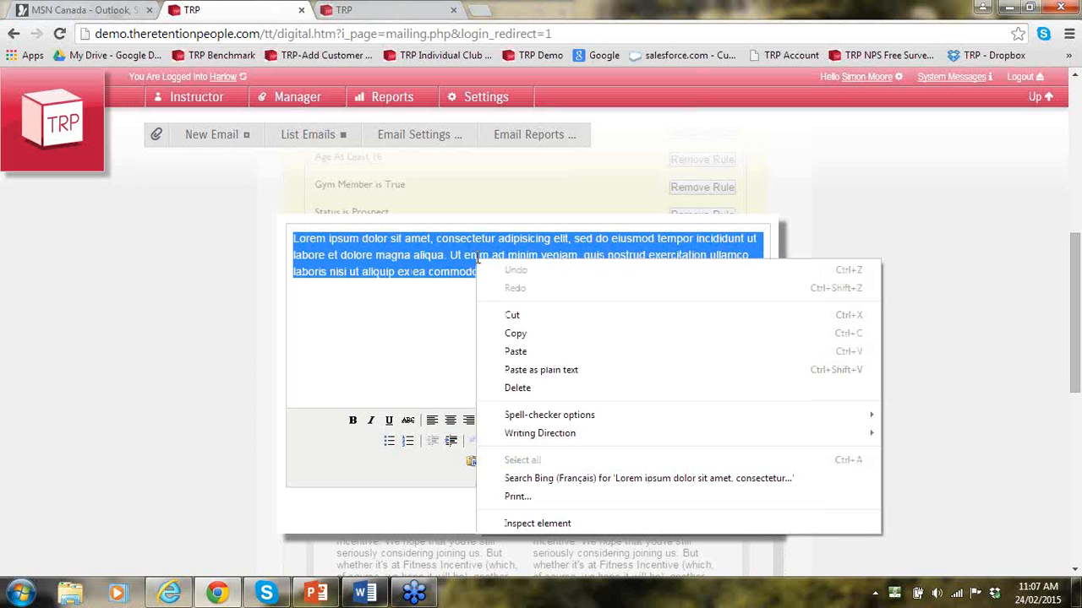
left_click(512, 351)
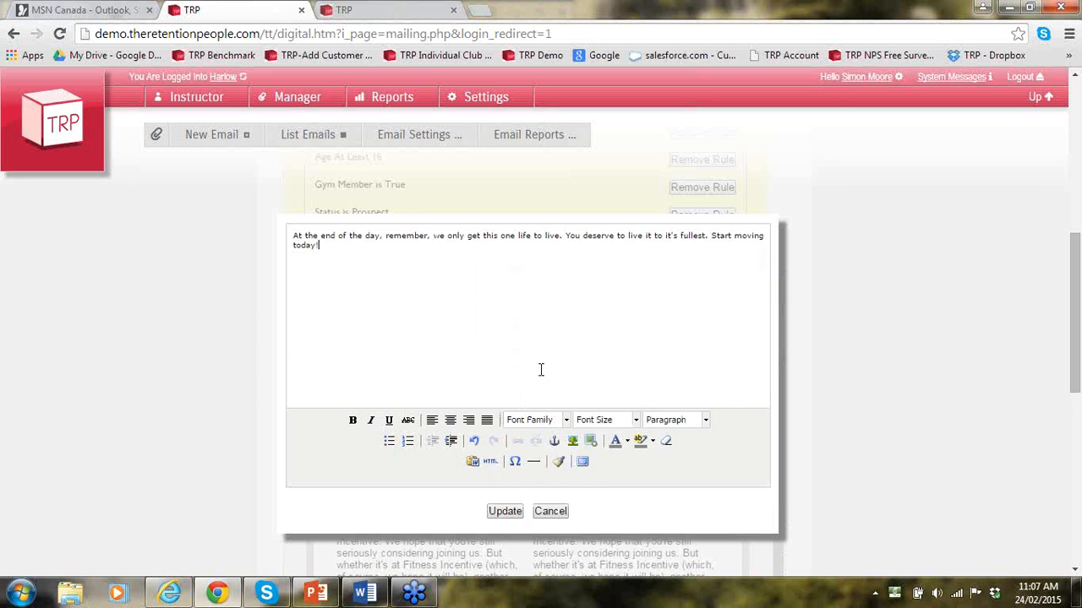
left_click(507, 512)
Open the right column's text for editing and delete the "Becoming physically active" paragraph together with its benefits link
left_click_drag(1079, 314, 1074, 421)
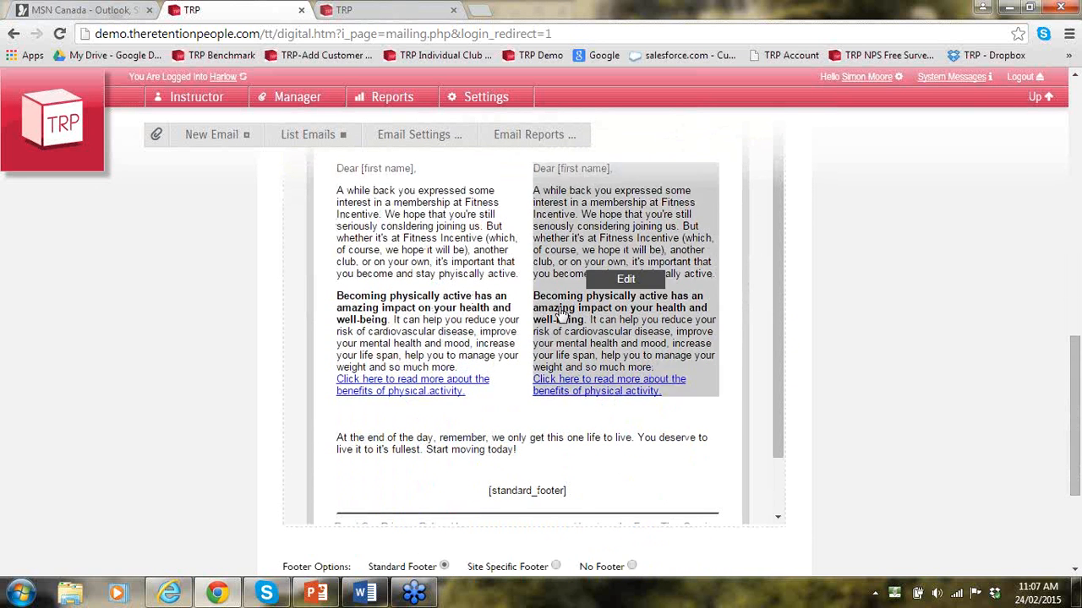
left_click(622, 311)
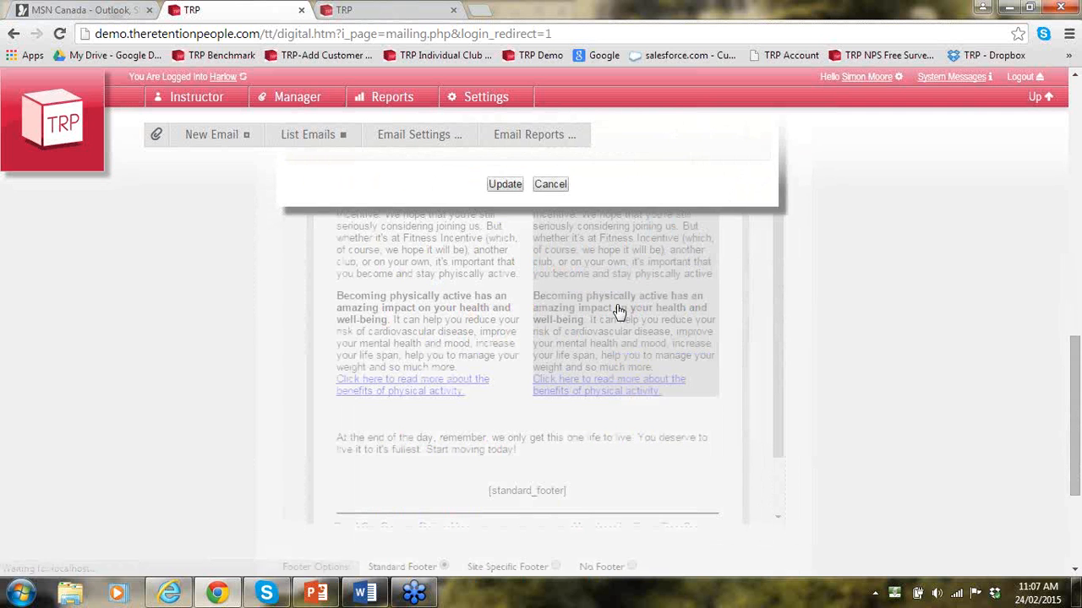
left_click_drag(1075, 393, 1070, 308)
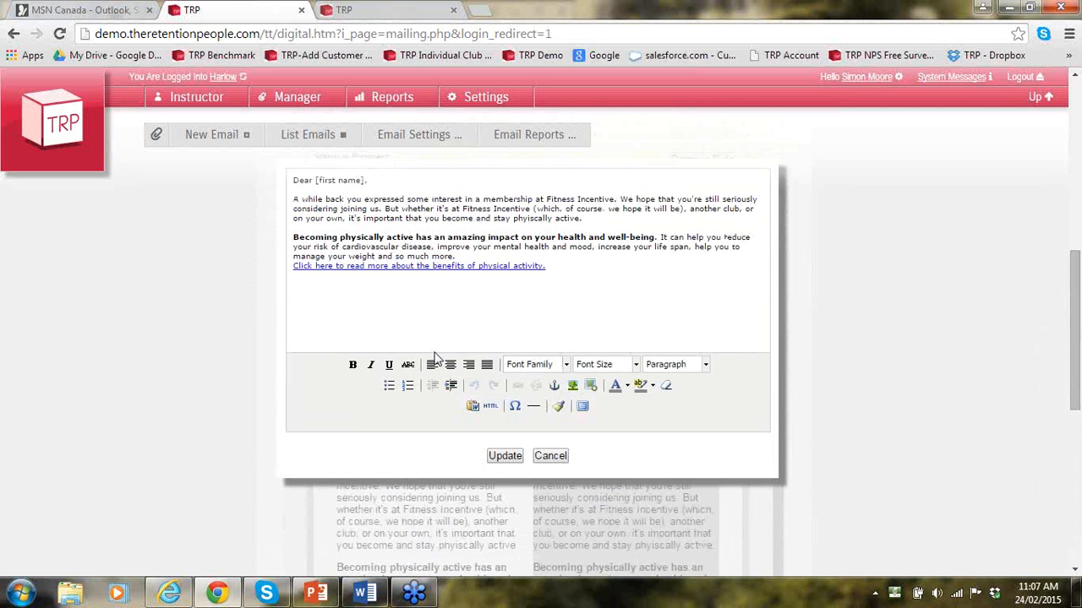
left_click_drag(296, 234, 625, 302)
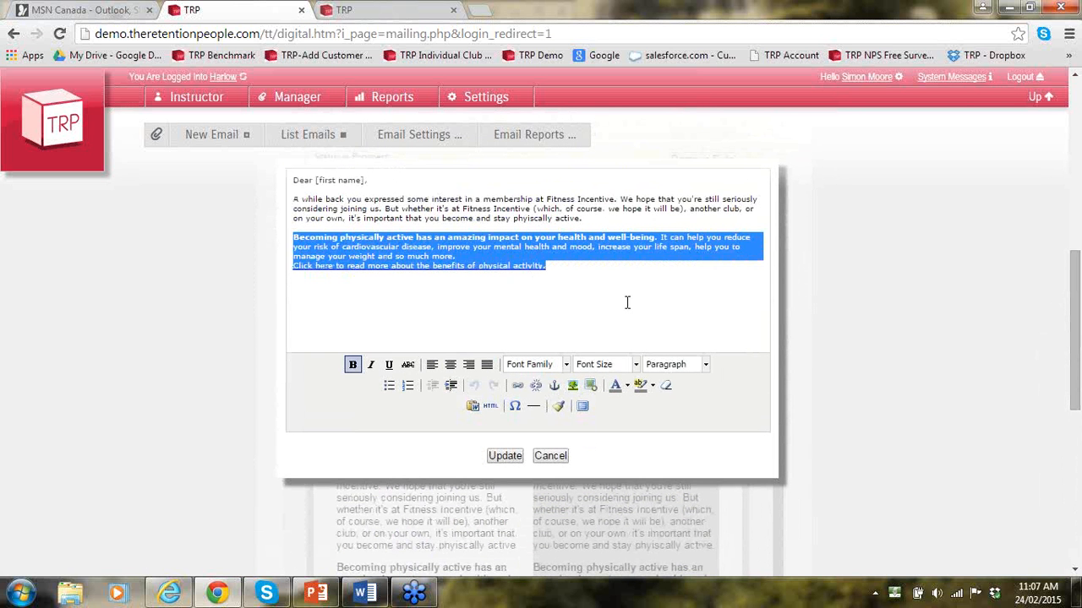
key("Delete")
Insert the uploaded image of the woman tying her sneakers below the right column's text and save the block
left_click(591, 385)
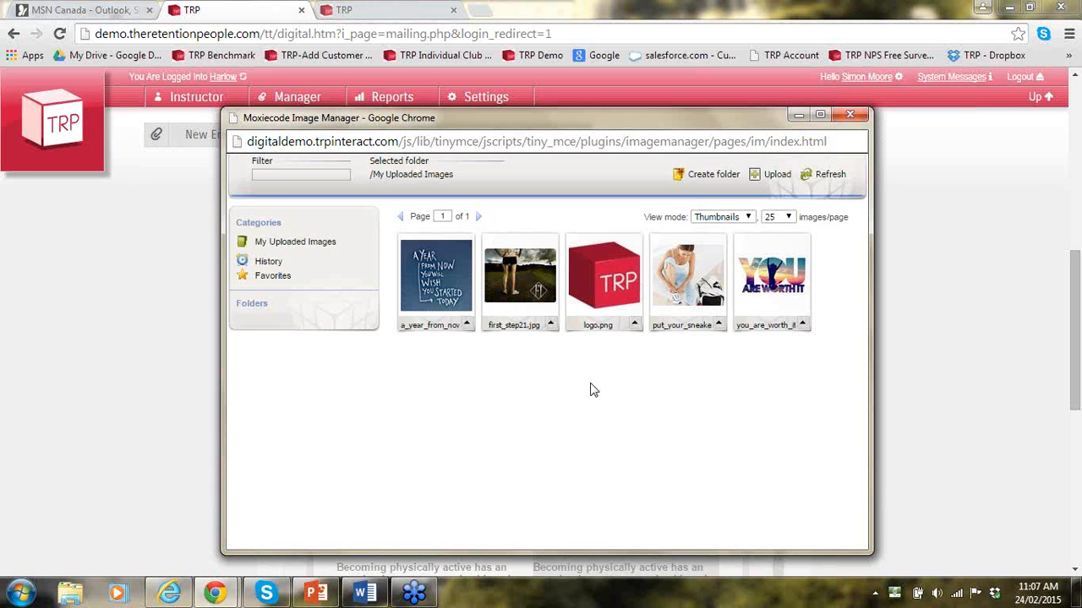
left_click(685, 252)
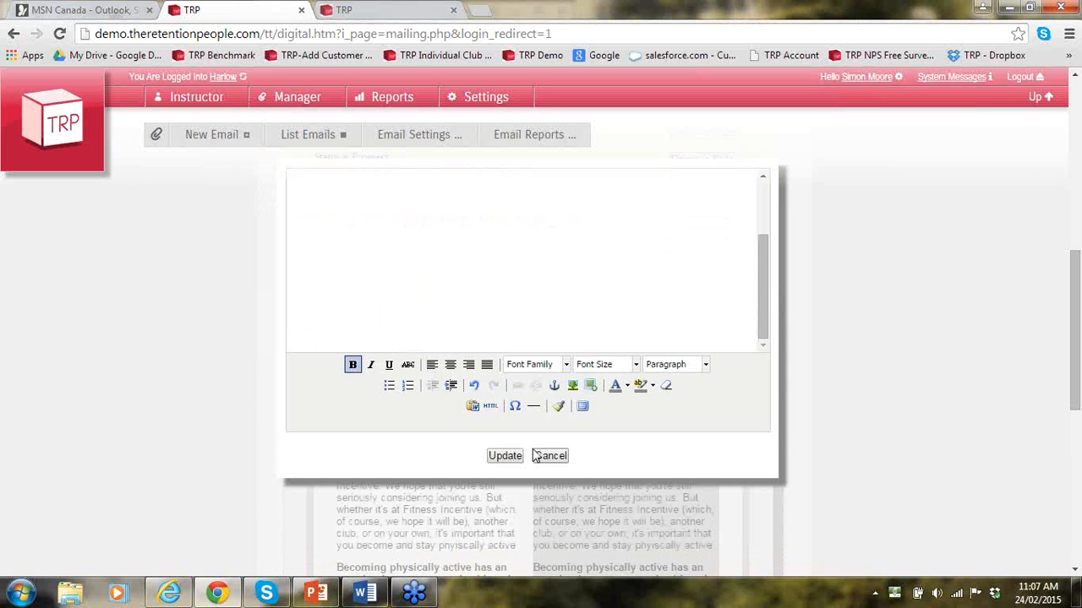
left_click(500, 456)
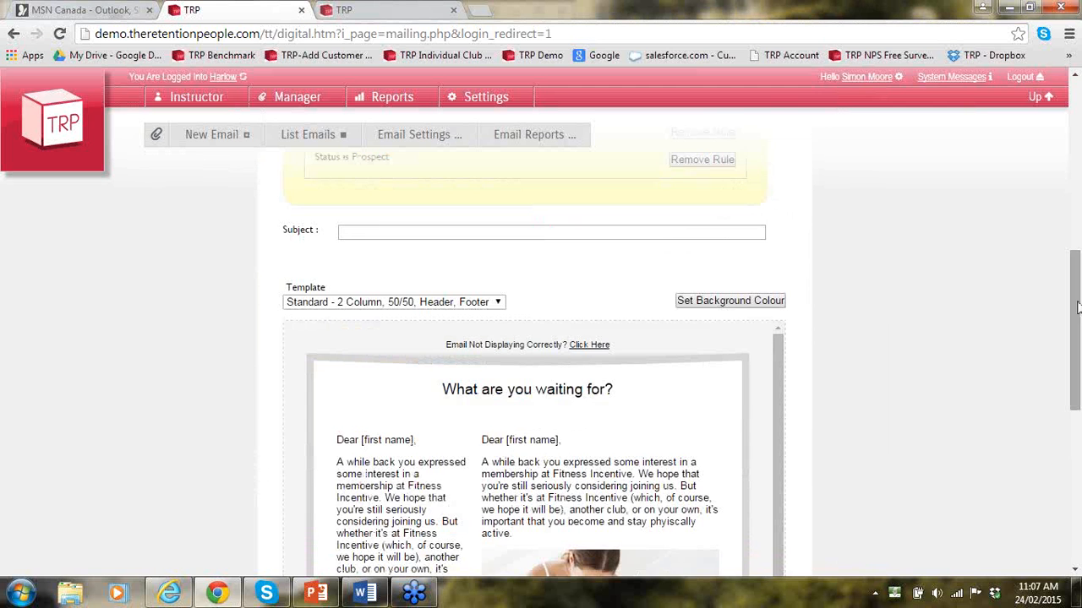
Delete the "Becoming physically active" paragraph and its link from the left column, save the block and review the email's layout
scroll(1077, 308, "down", 4)
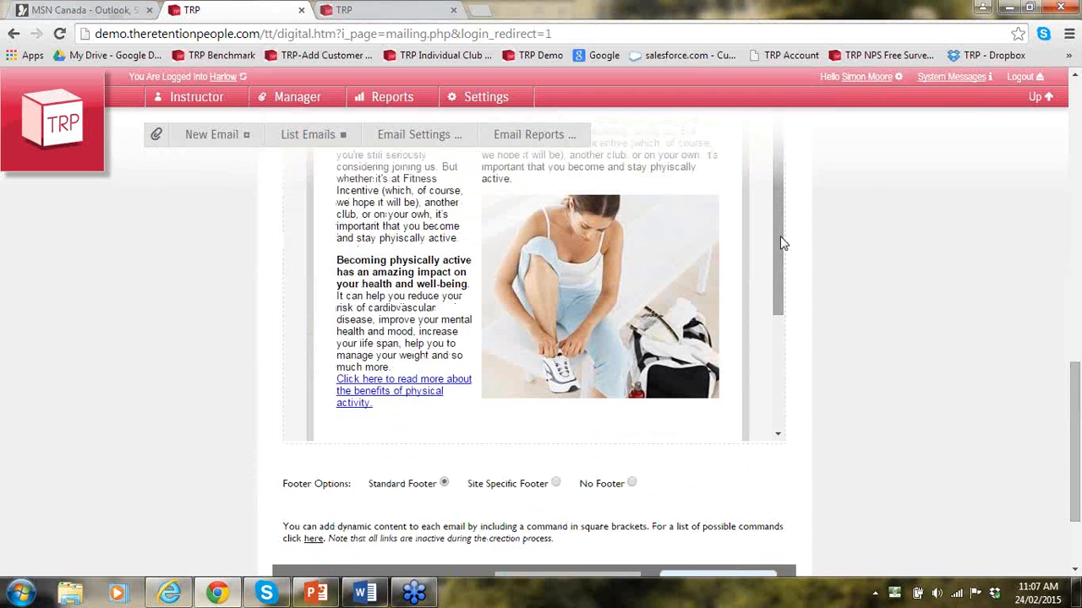
left_click_drag(1076, 432, 1077, 406)
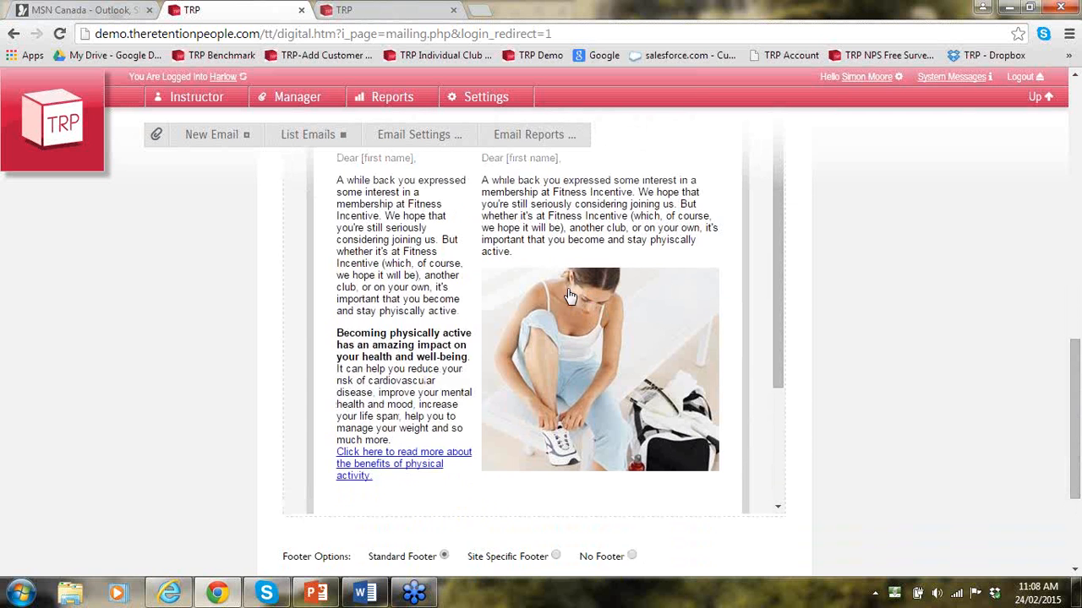
left_click(404, 318)
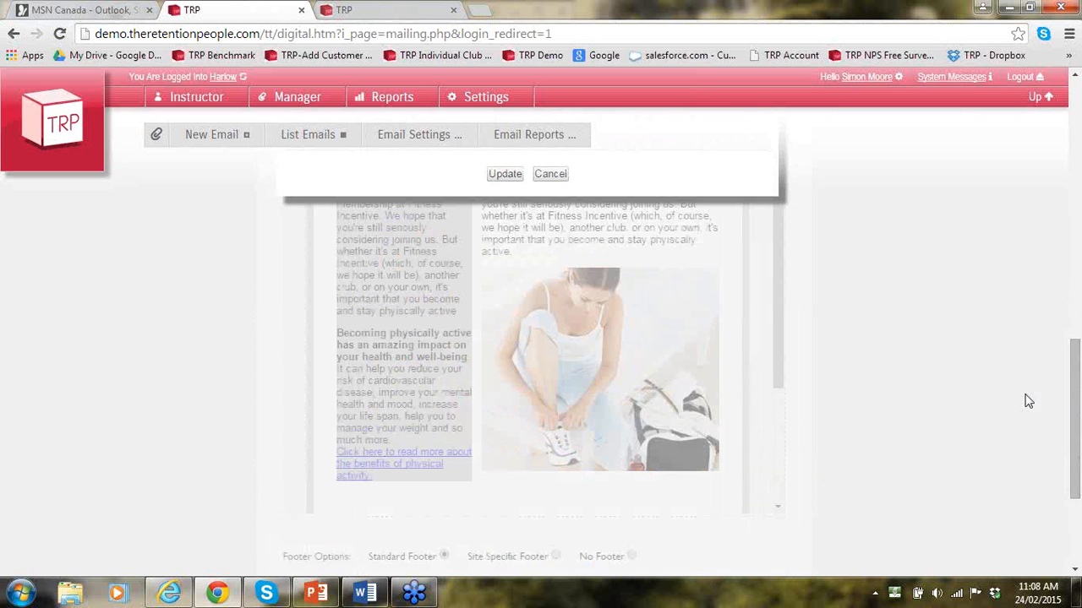
left_click_drag(1047, 311, 1032, 292)
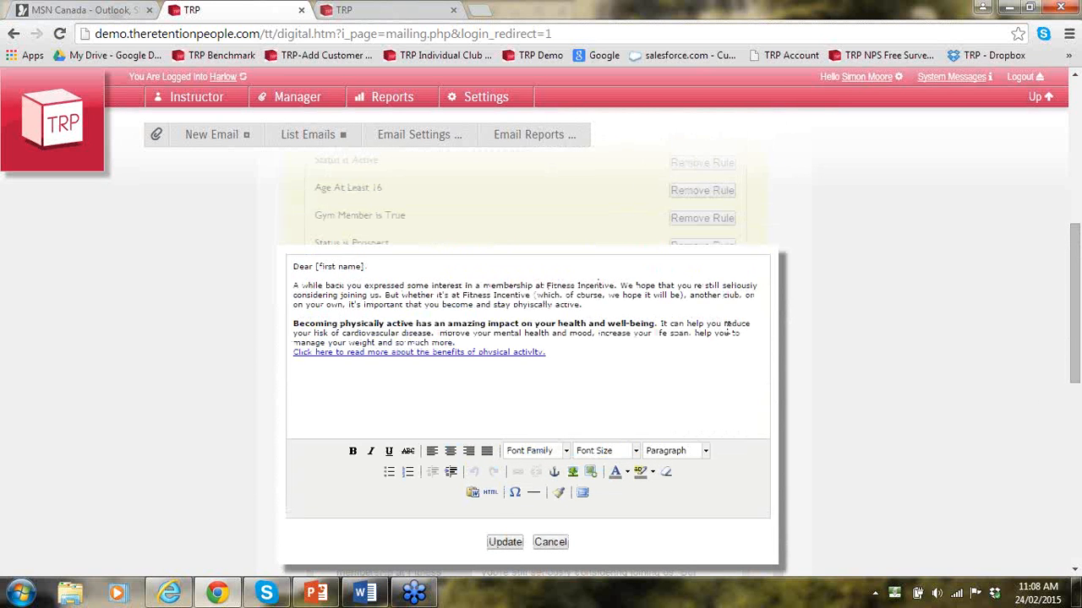
left_click(294, 330)
left_click_drag(295, 319, 595, 355)
key("Delete")
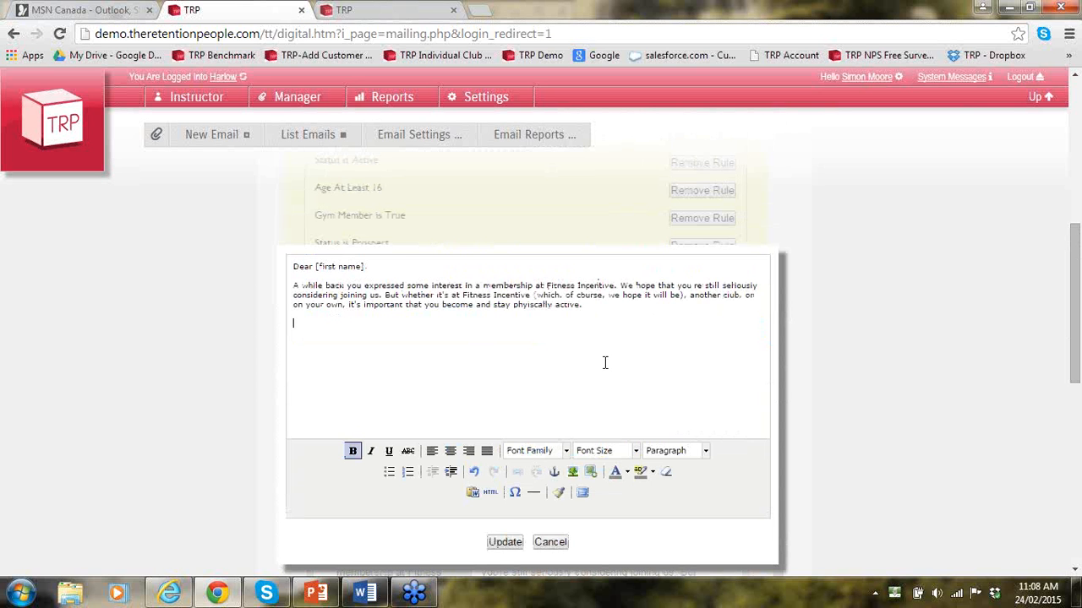
left_click(505, 543)
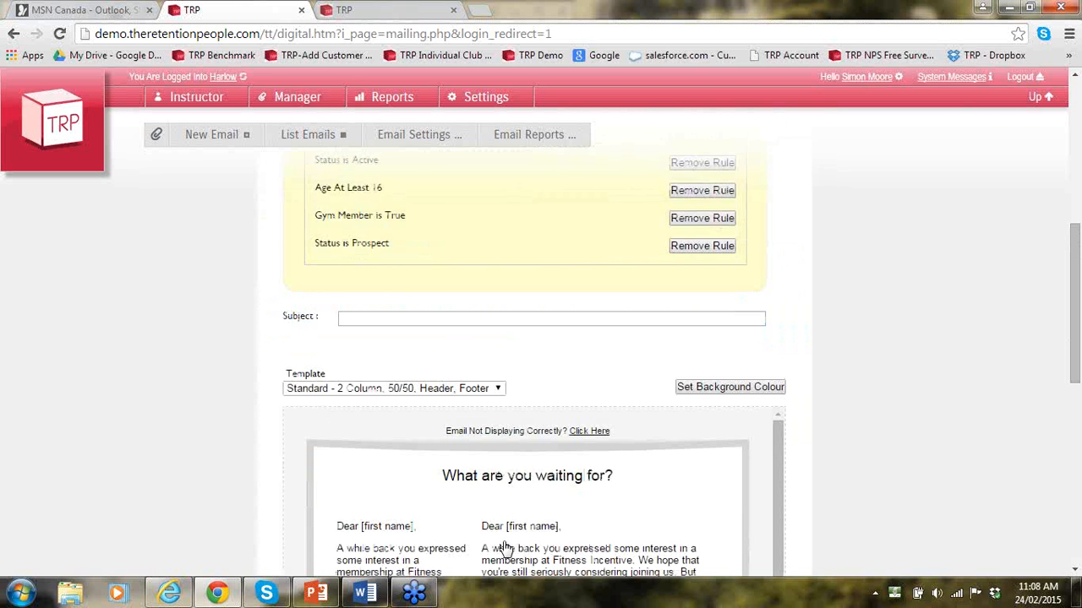
left_click_drag(1076, 309, 1077, 446)
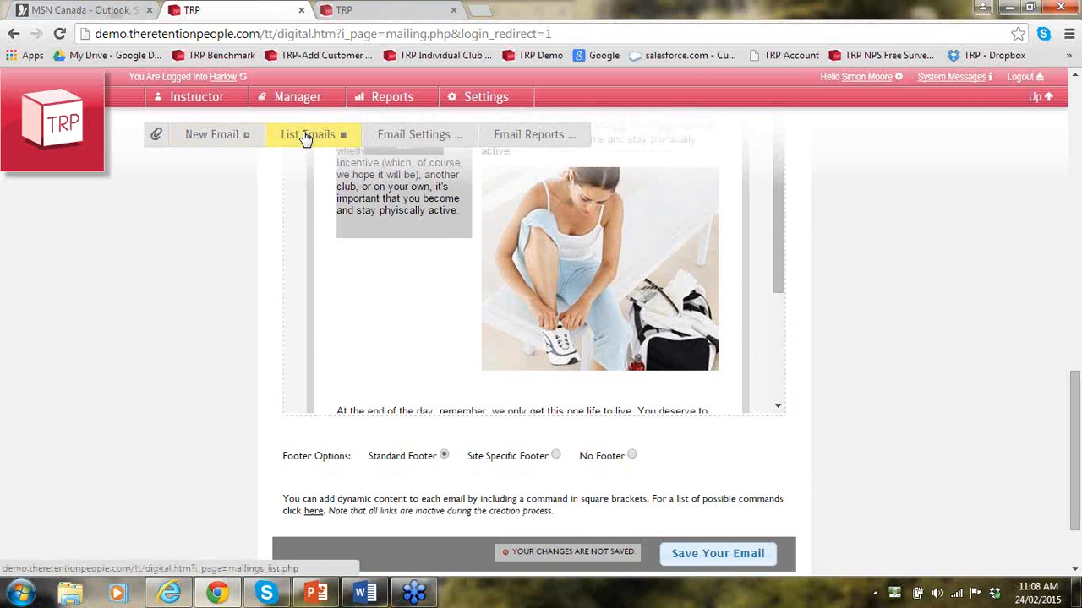
left_click_drag(1078, 410, 1077, 328)
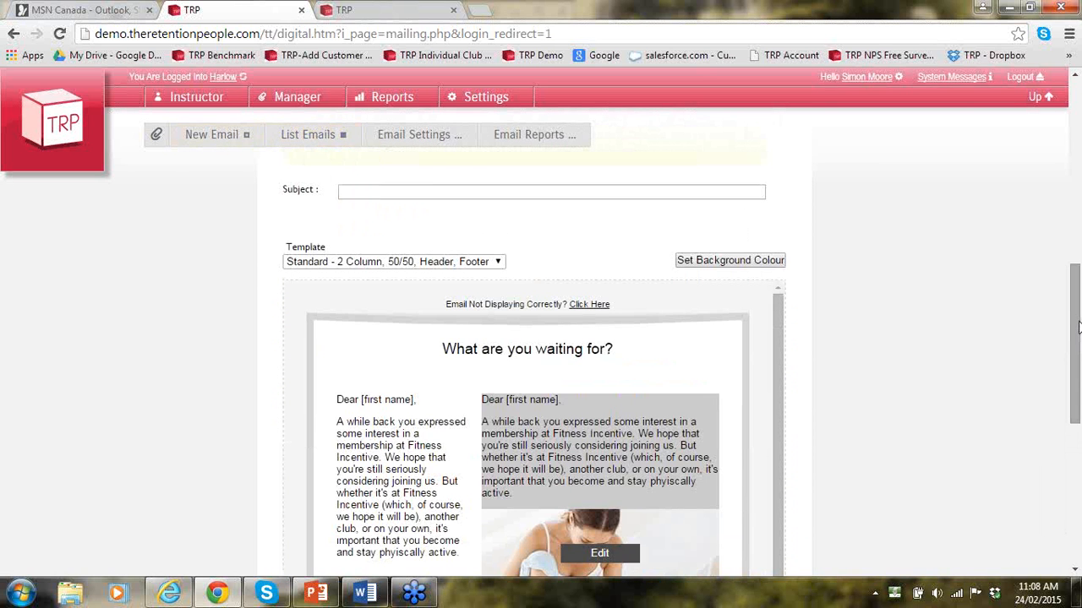
Switch the email's template to Newsletter
left_click(497, 262)
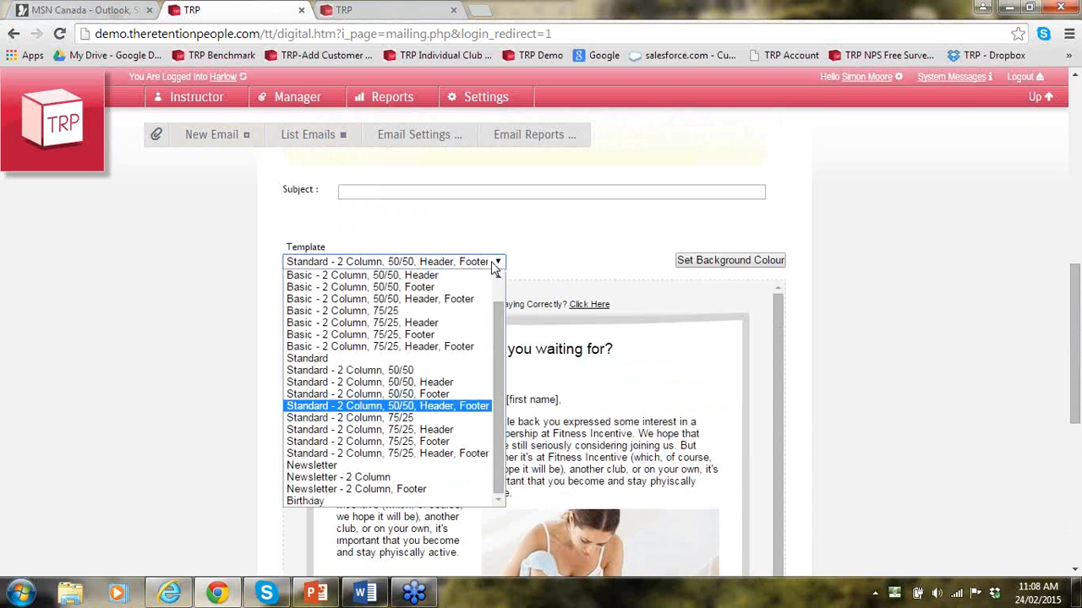
left_click(415, 466)
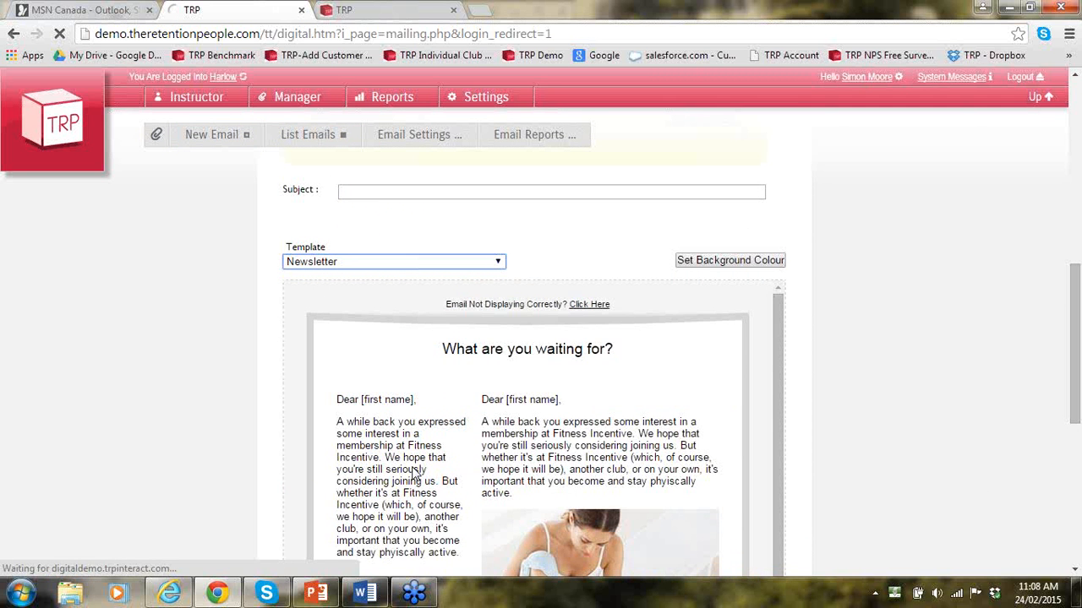
mouse_move(566, 393)
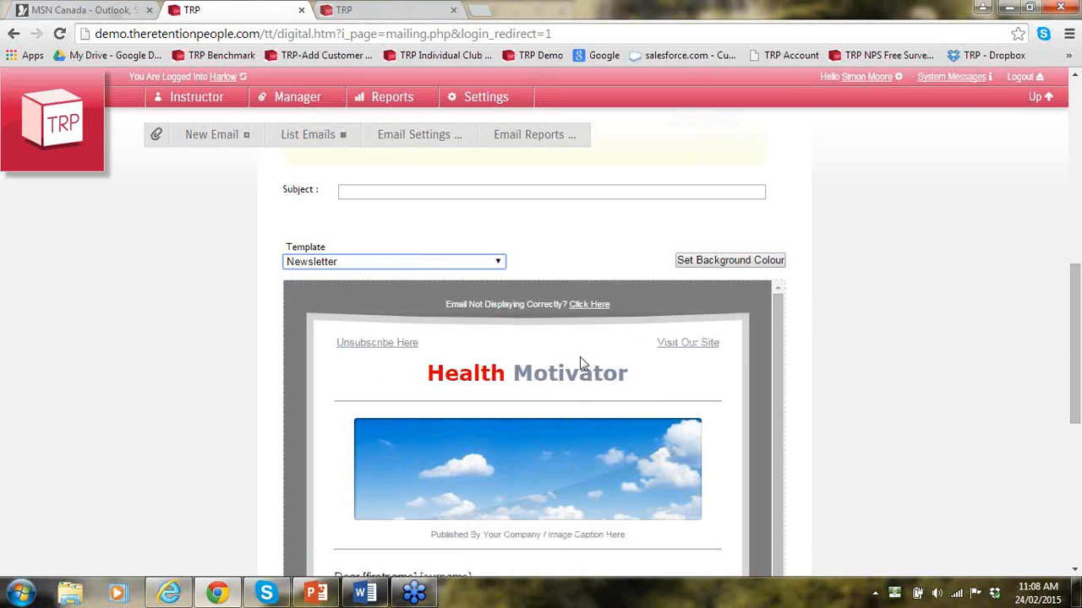
mouse_move(629, 380)
Open the newsletter's sky banner block for editing and insert the uploaded "A year from now you will wish you started today" image
left_click(572, 498)
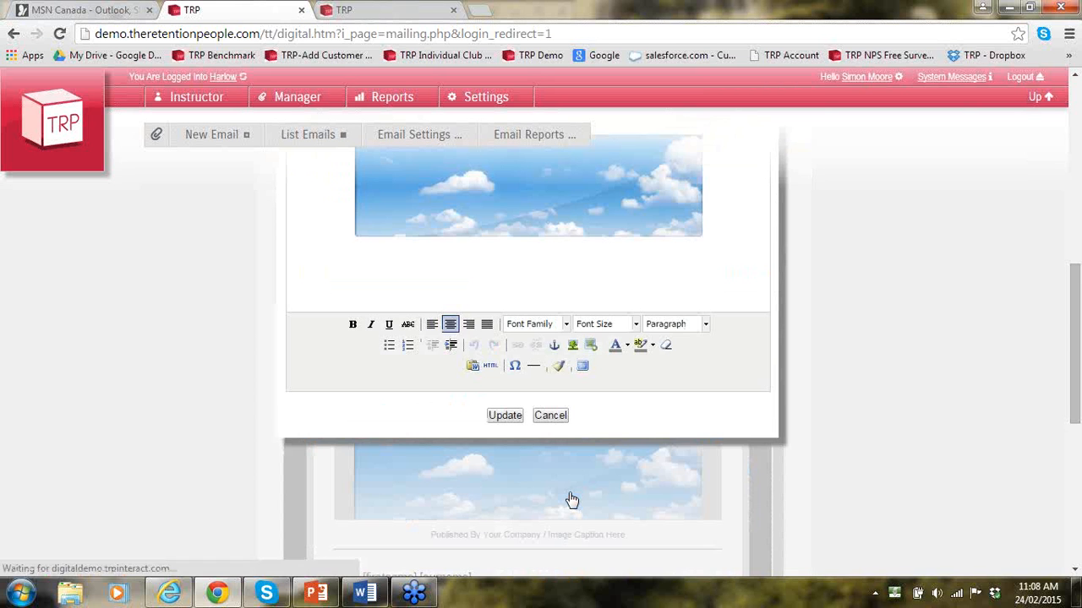
left_click(590, 345)
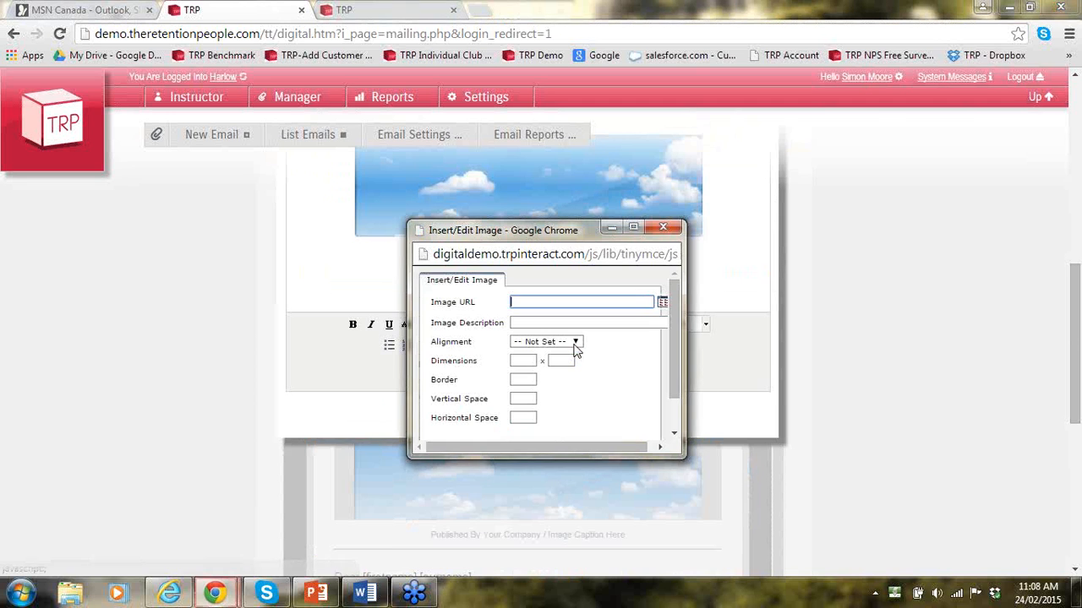
left_click(662, 305)
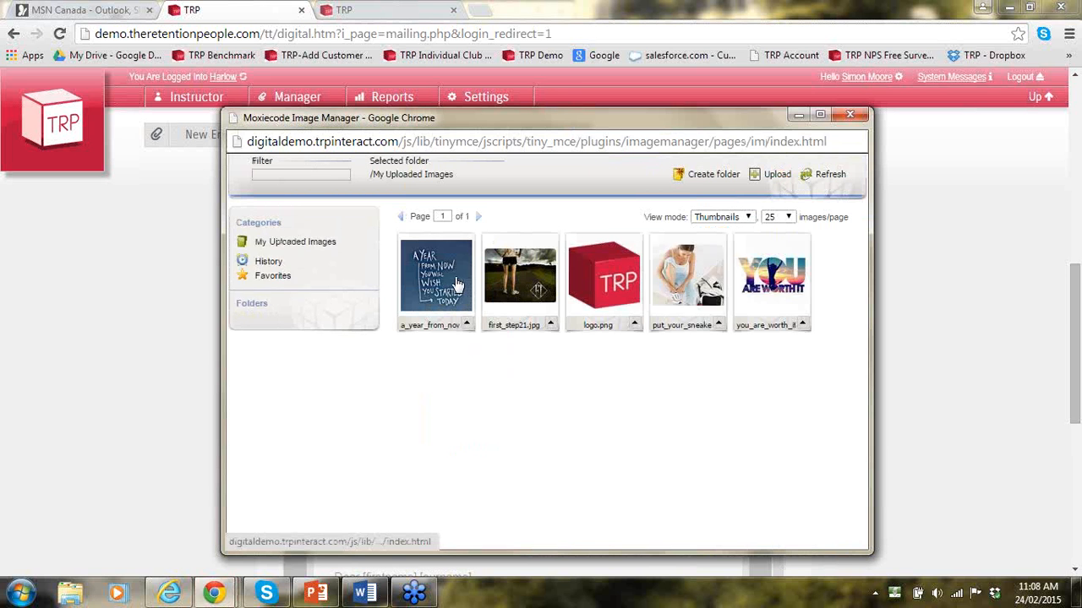
left_click(455, 277)
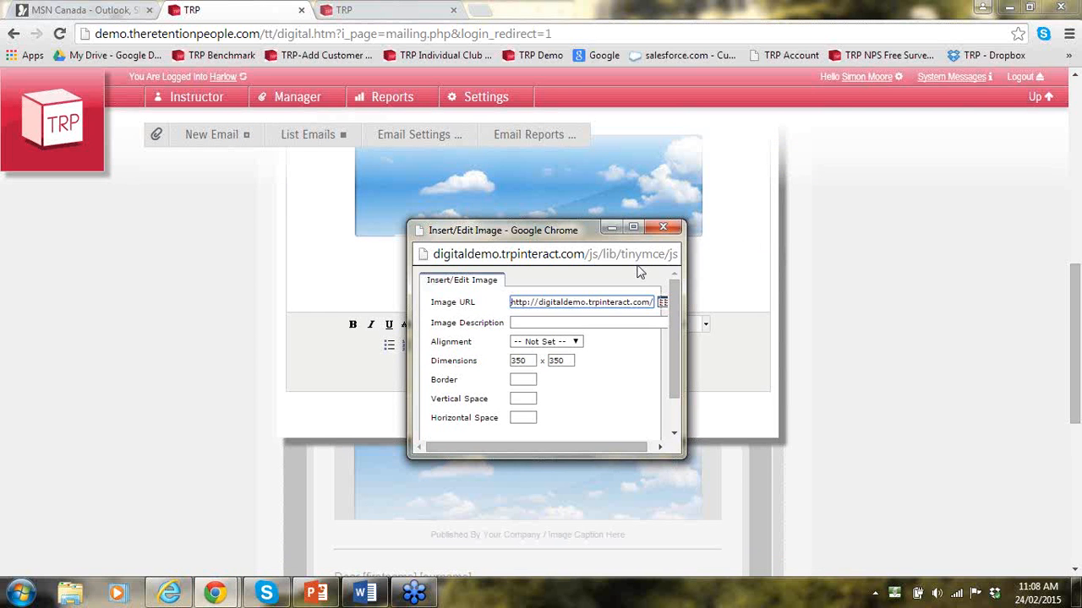
scroll(668, 351, "down", 2)
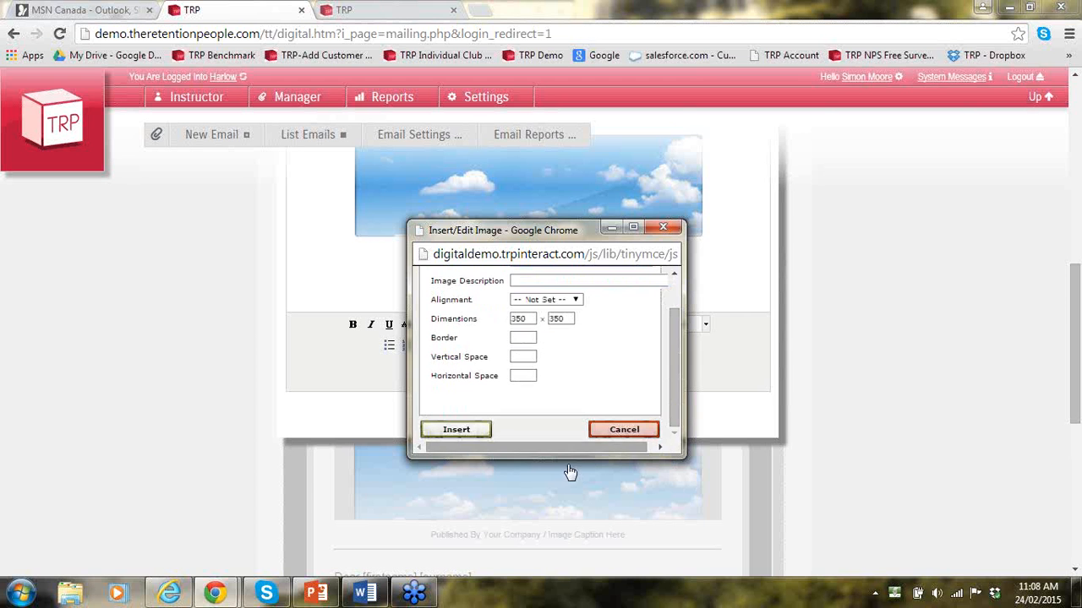
left_click(480, 431)
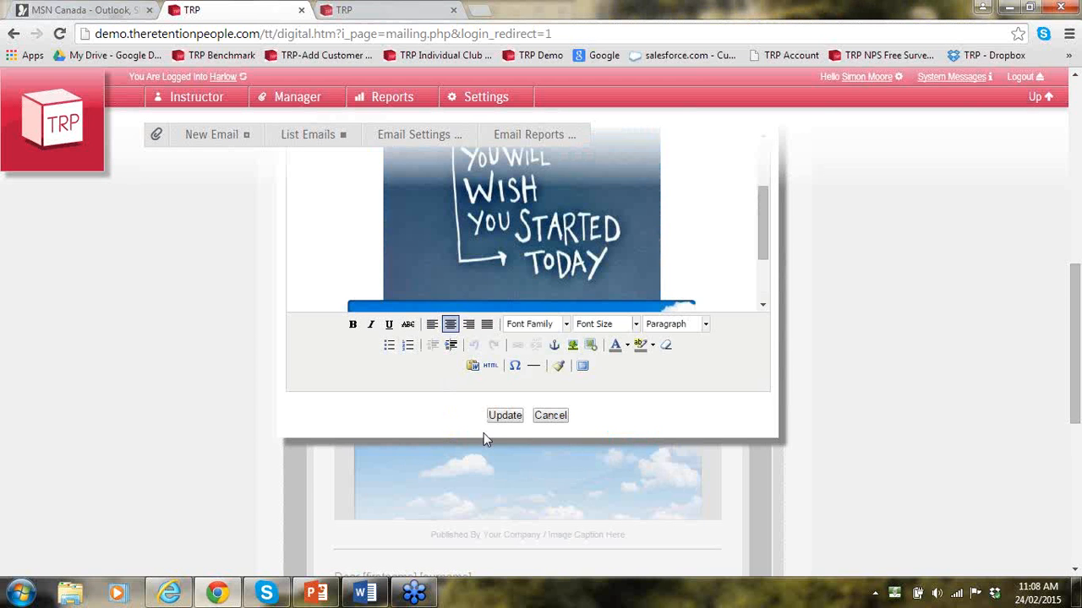
Delete the original sky picture from the banner block and save the block
left_click(579, 309)
key("Delete")
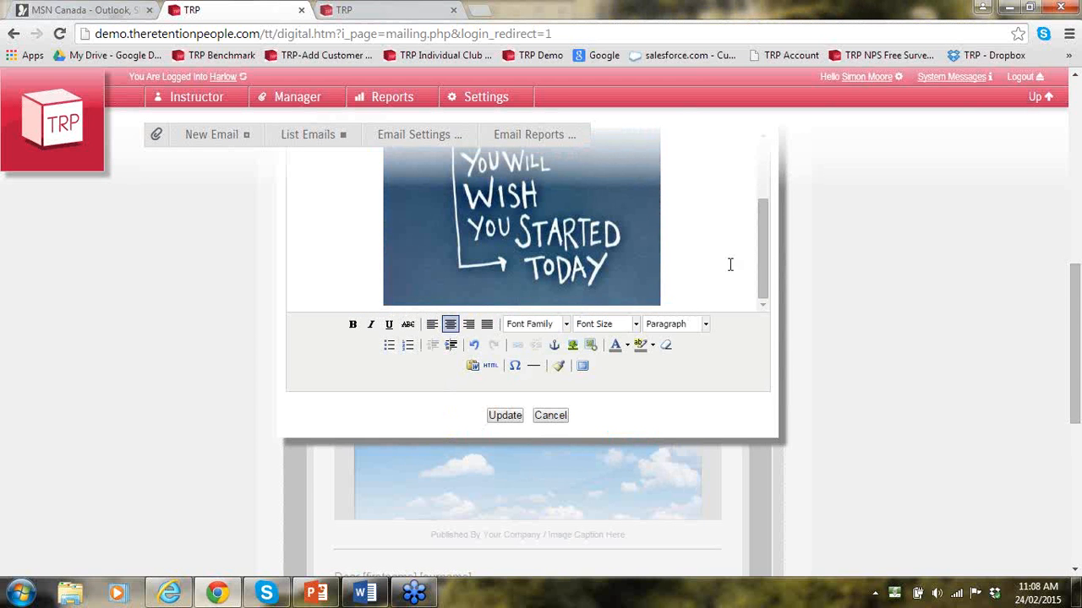
left_click(505, 415)
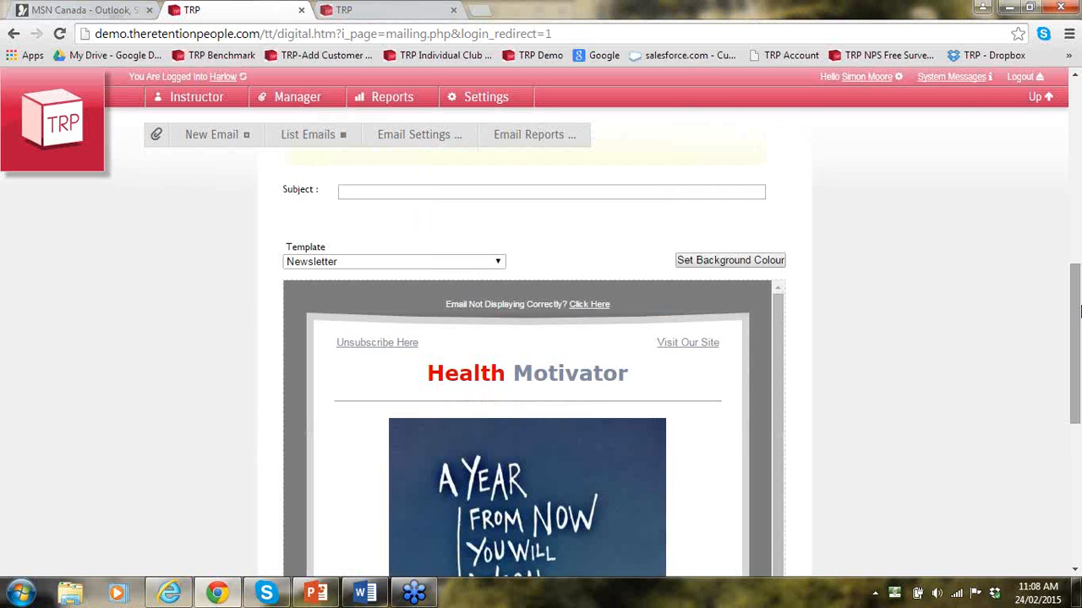
Review the newsletter's banner, body text and footer options, as well as the mailing's recipient rules
left_click_drag(1077, 314, 1079, 414)
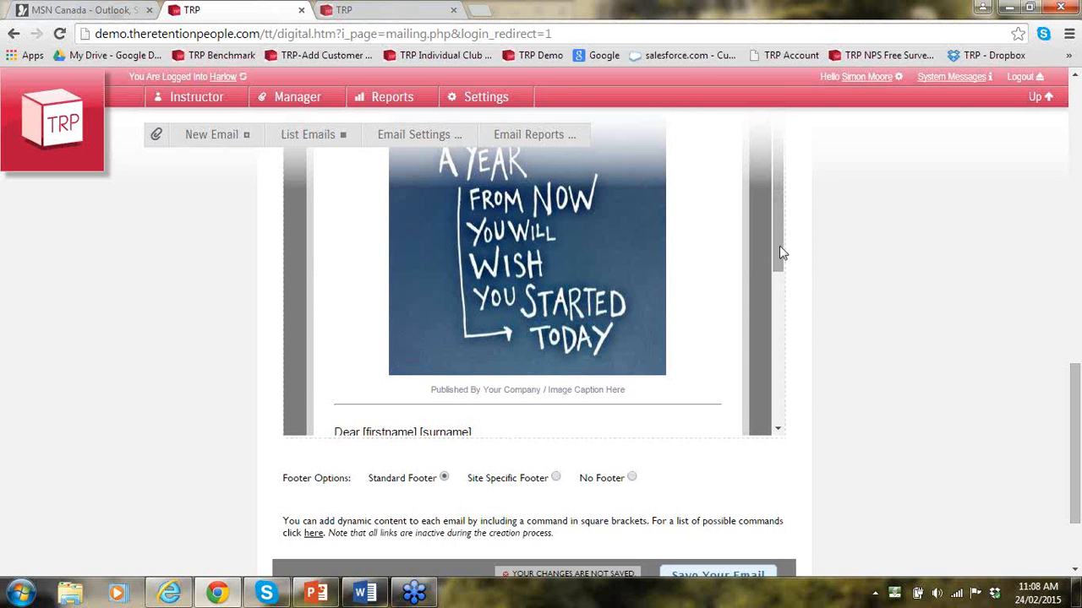
left_click_drag(780, 248, 790, 379)
mouse_move(427, 285)
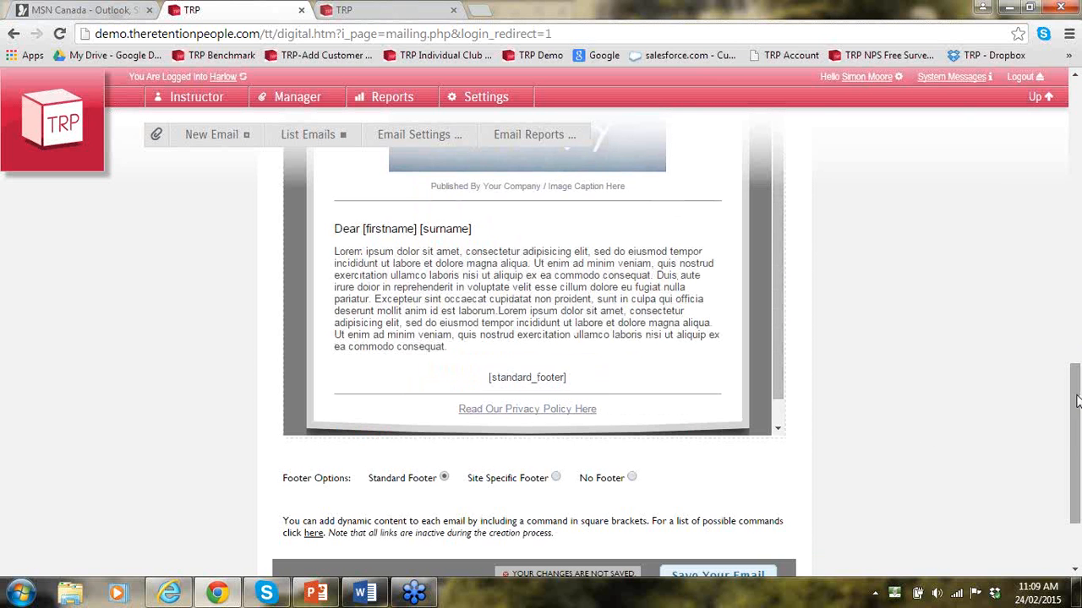
left_click_drag(1077, 413, 1075, 452)
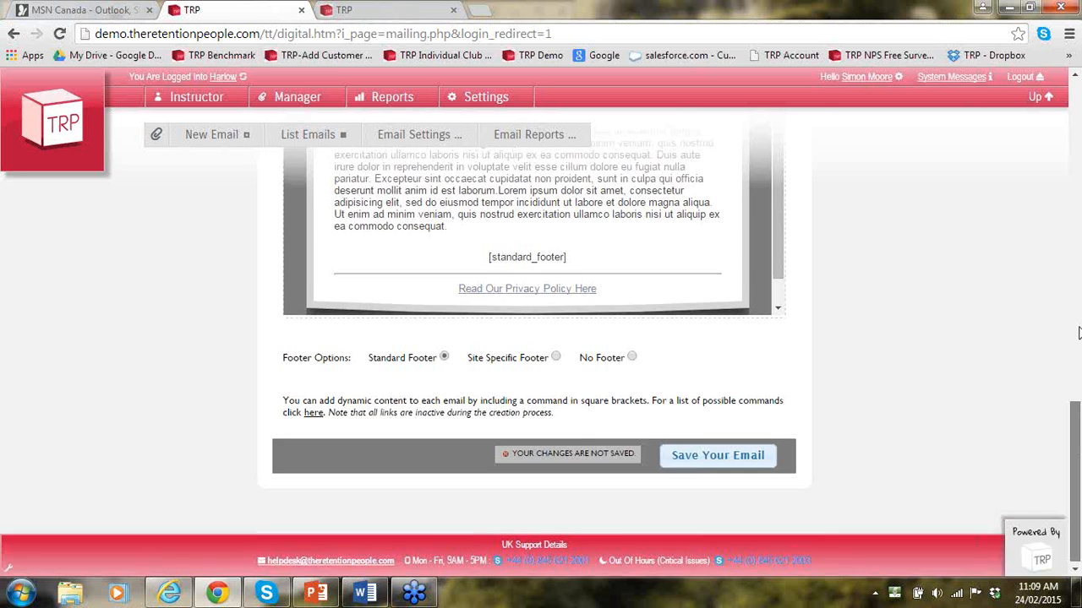
scroll(1055, 285, "up", 5)
scroll(1056, 285, "up", 3)
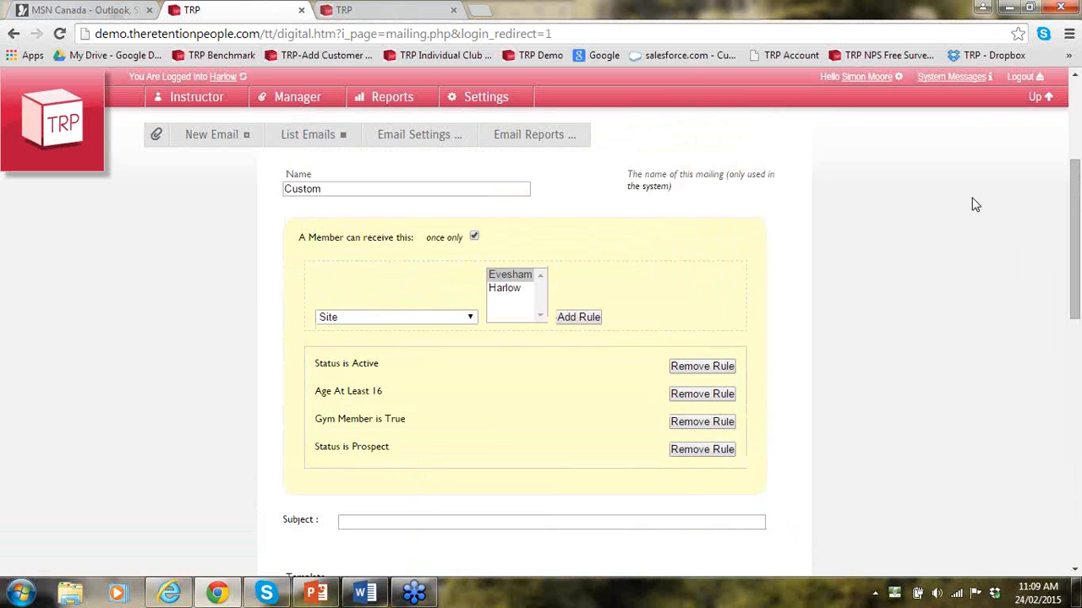
Switch the email's template to Newsletter - 2 Column and look over its banner and two text columns
left_click_drag(1076, 245, 1076, 340)
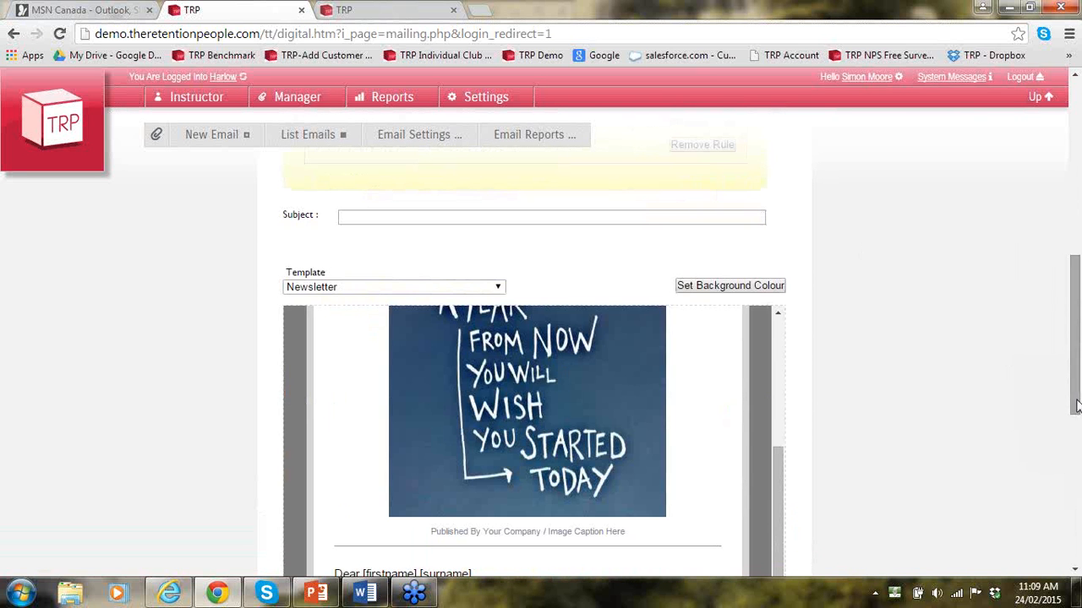
left_click(496, 287)
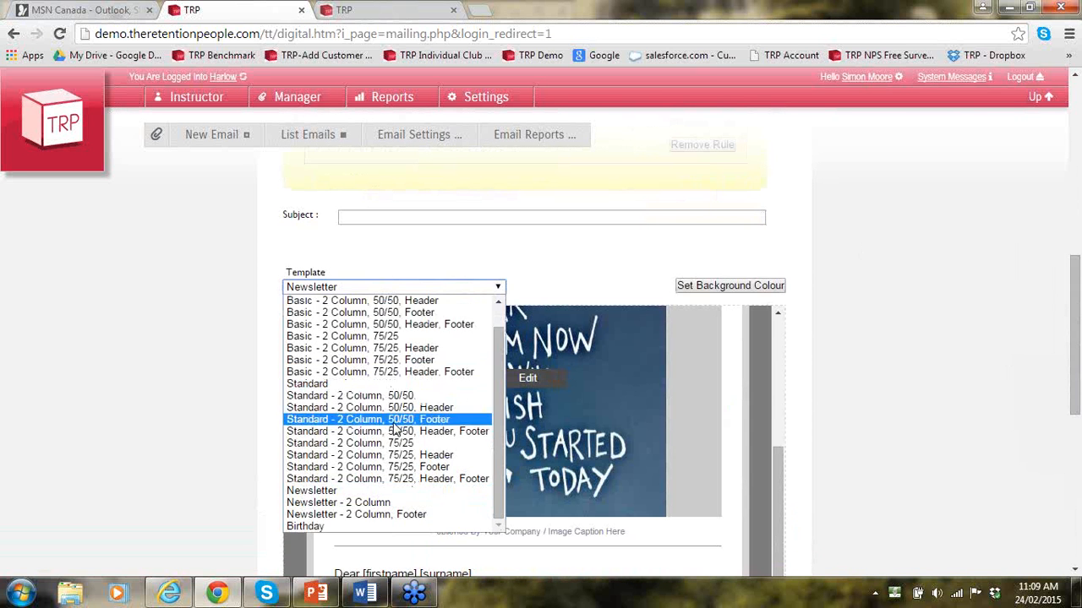
left_click(396, 504)
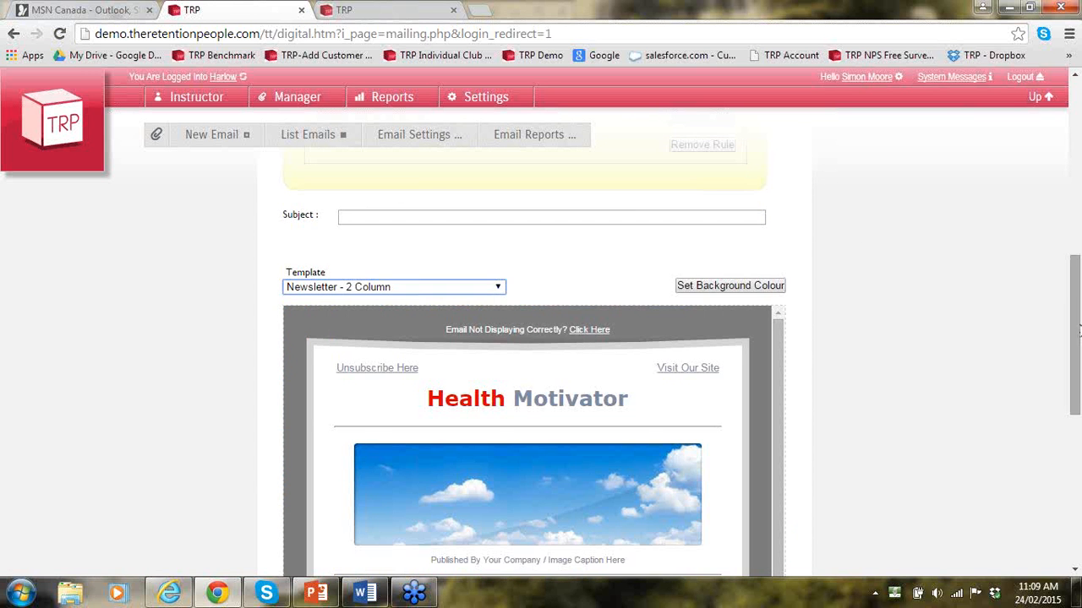
left_click_drag(1077, 330, 1077, 443)
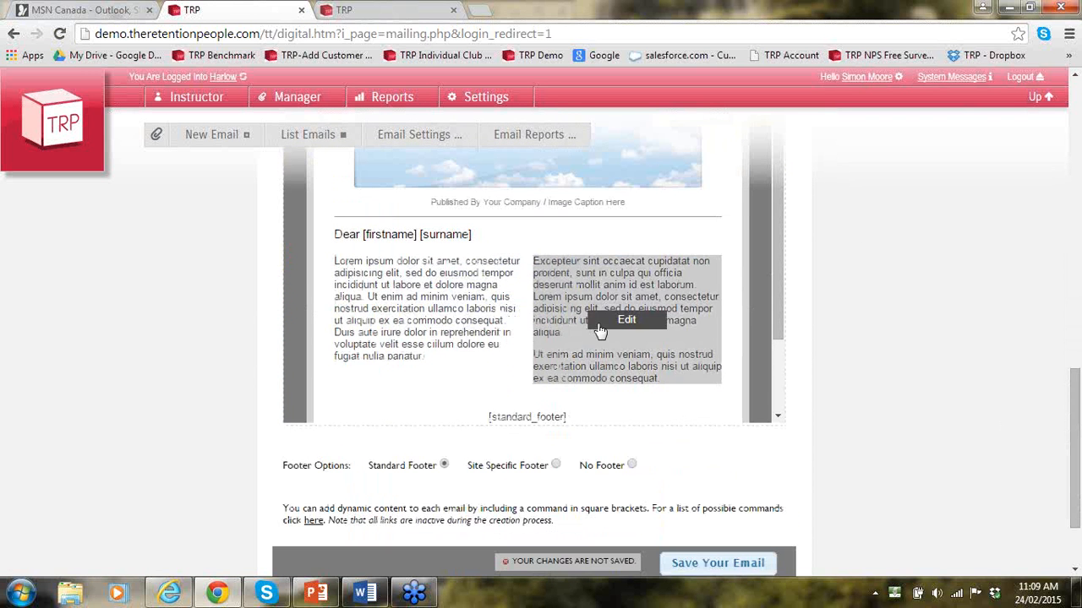
left_click_drag(1076, 458, 1067, 435)
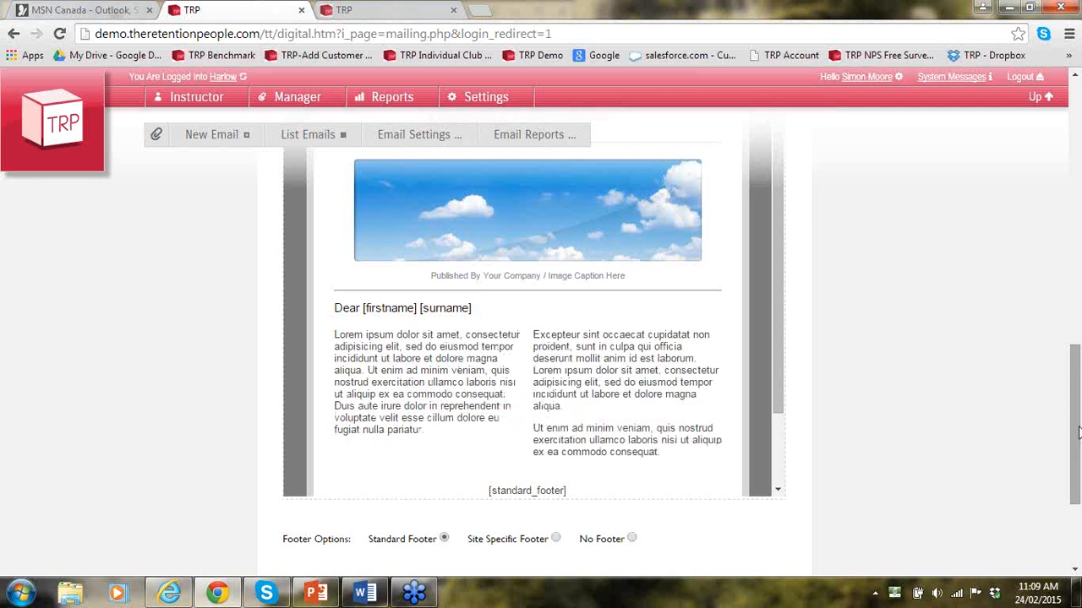
scroll(1078, 432, "down", 2)
scroll(1078, 433, "up", 3)
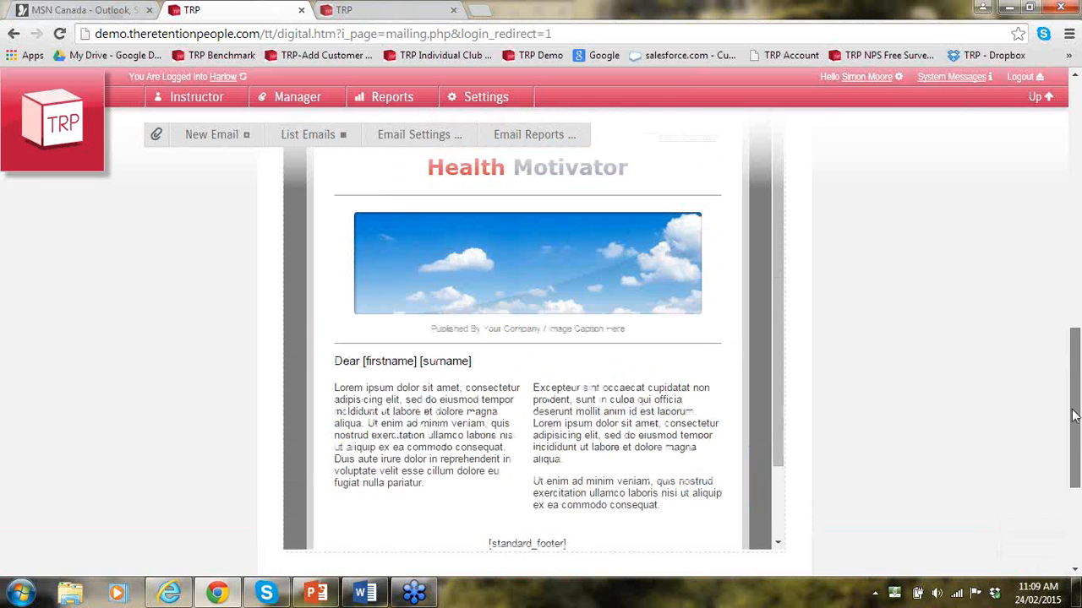
Leave the email for the list of mailings and open the "Template - Basic Colour" mailing for editing
left_click(292, 140)
left_click(547, 172)
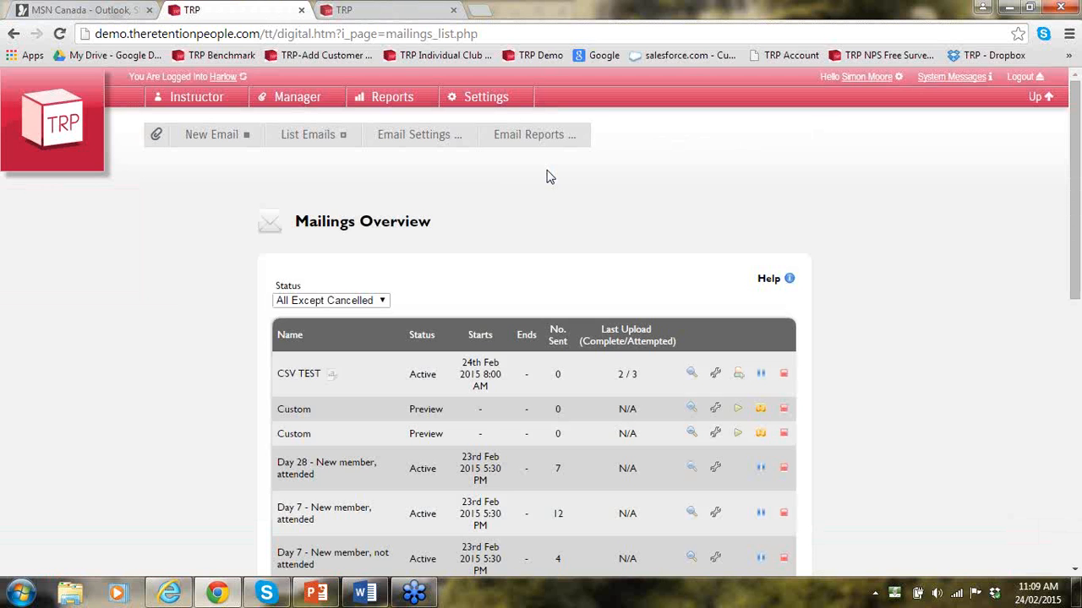
left_click_drag(1075, 287, 1075, 517)
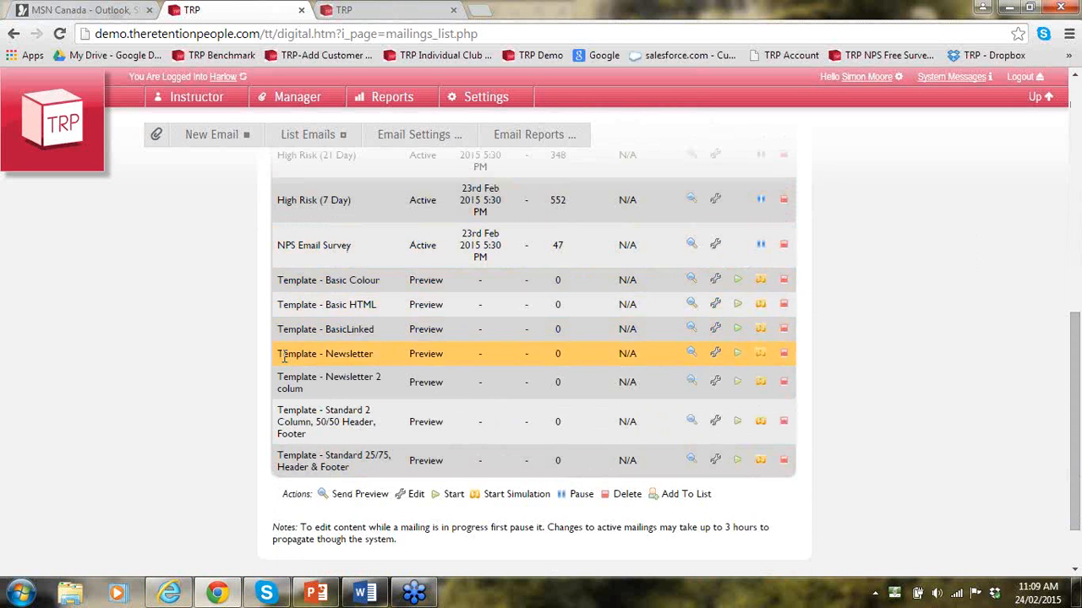
left_click(716, 279)
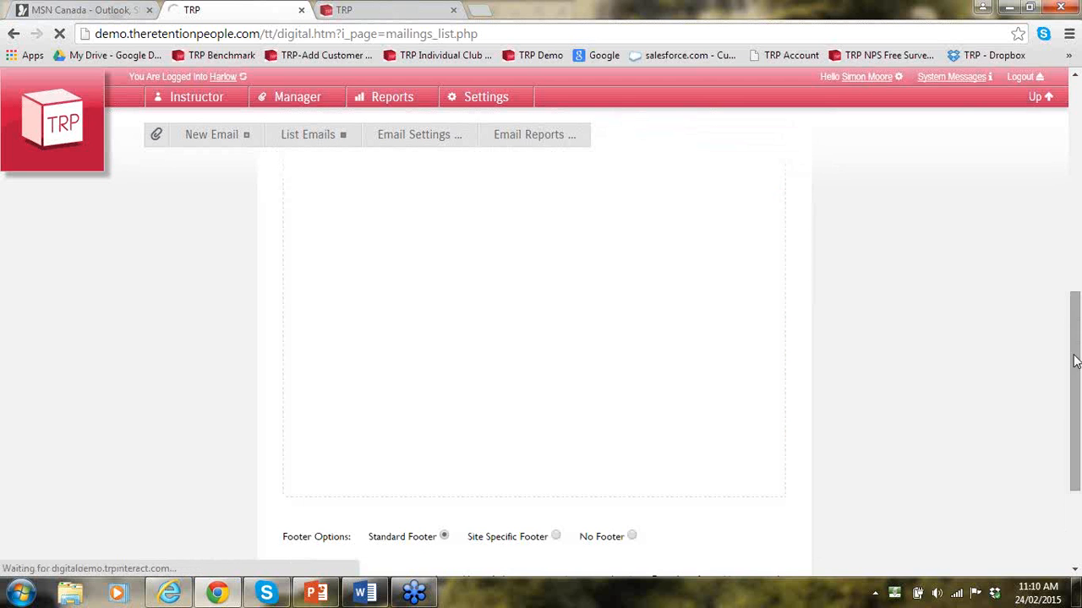
Look over the Basic Colour template and change its background colour to light green, hex 96f8c3
mouse_move(1075, 361)
left_mouse_down()
mouse_move(1070, 317)
mouse_move(1035, 284)
mouse_move(1024, 242)
left_mouse_up()
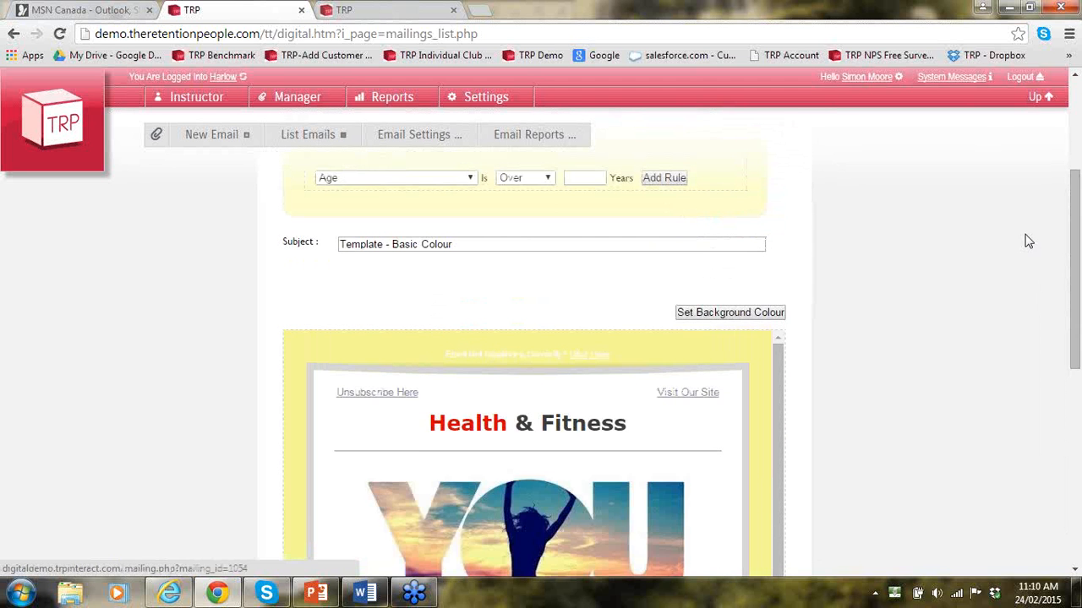
left_click_drag(1078, 313, 1080, 342)
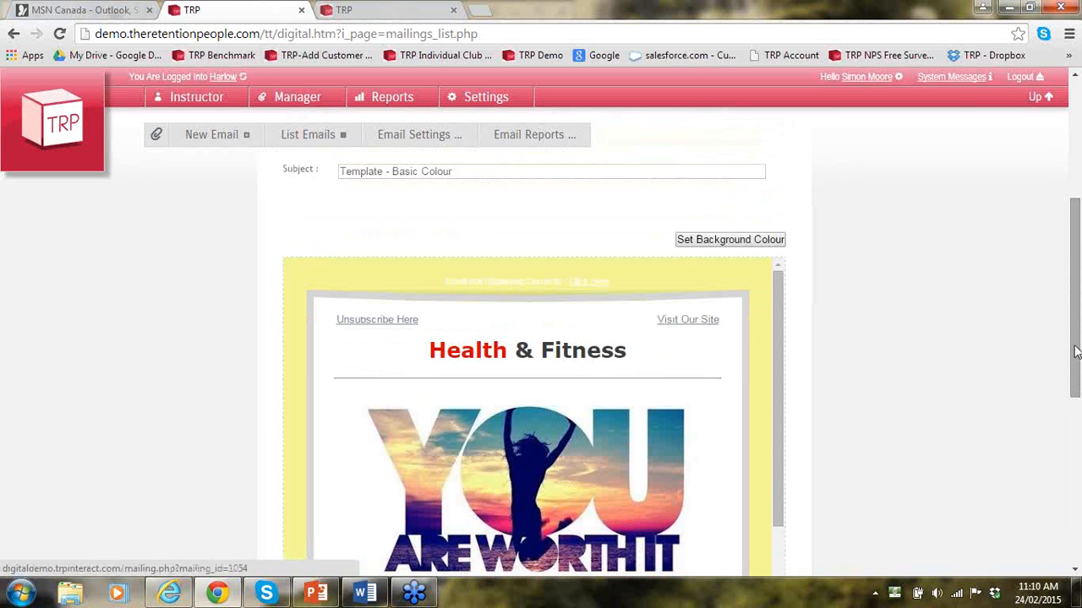
left_click_drag(1075, 352, 1075, 445)
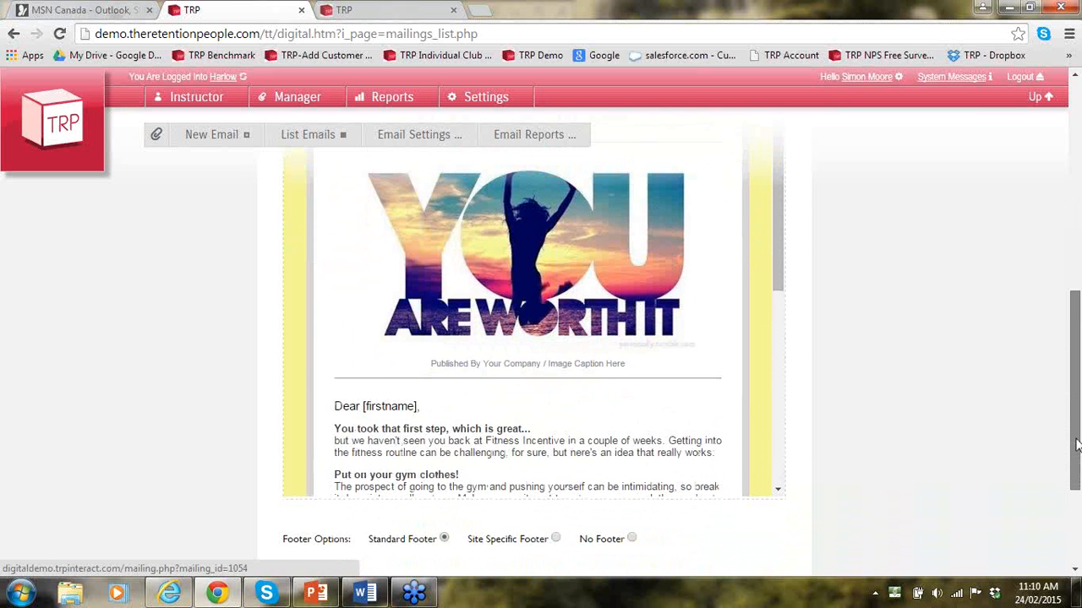
left_click_drag(781, 269, 804, 161)
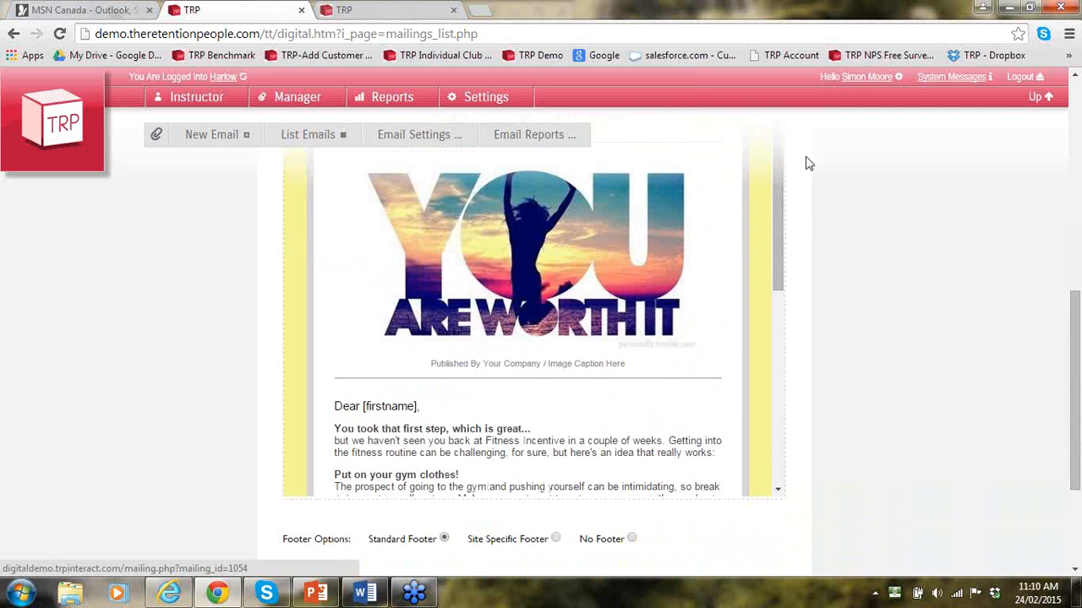
left_click_drag(1079, 421, 1077, 325)
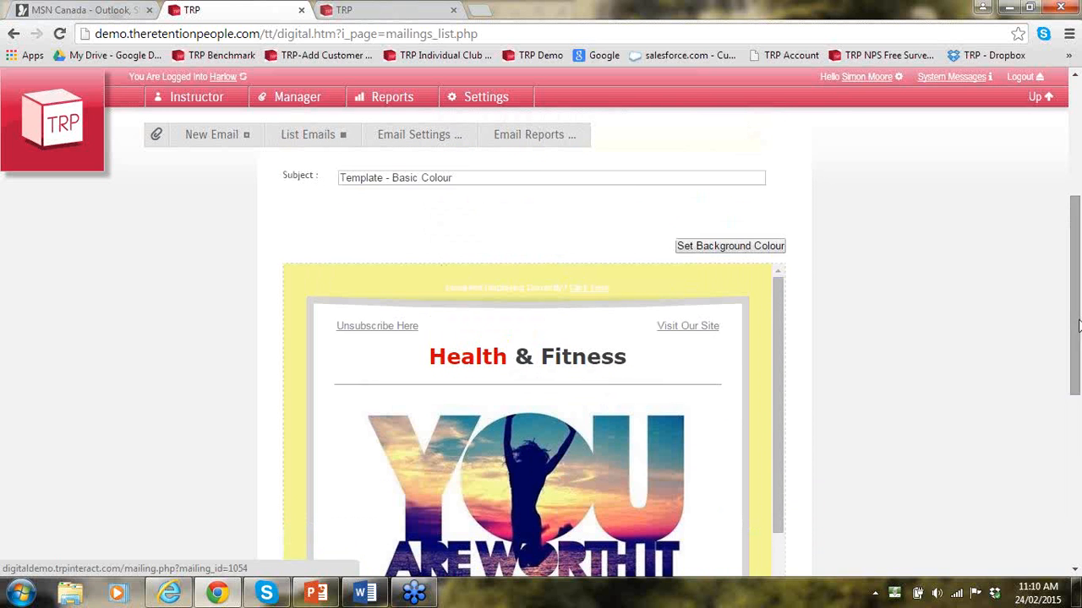
left_click(765, 245)
left_click(703, 196)
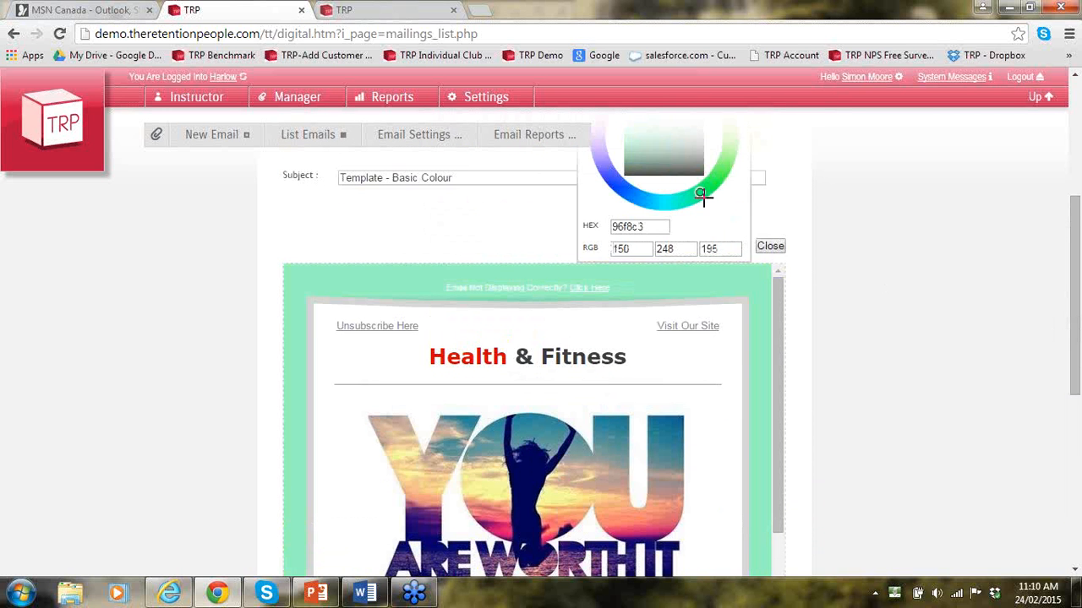
Open the template's "Dear [firstname]" body text in the editor, look over its content and formatting options, and close it without changes
left_click_drag(1076, 271, 1076, 328)
left_click_drag(778, 332, 802, 406)
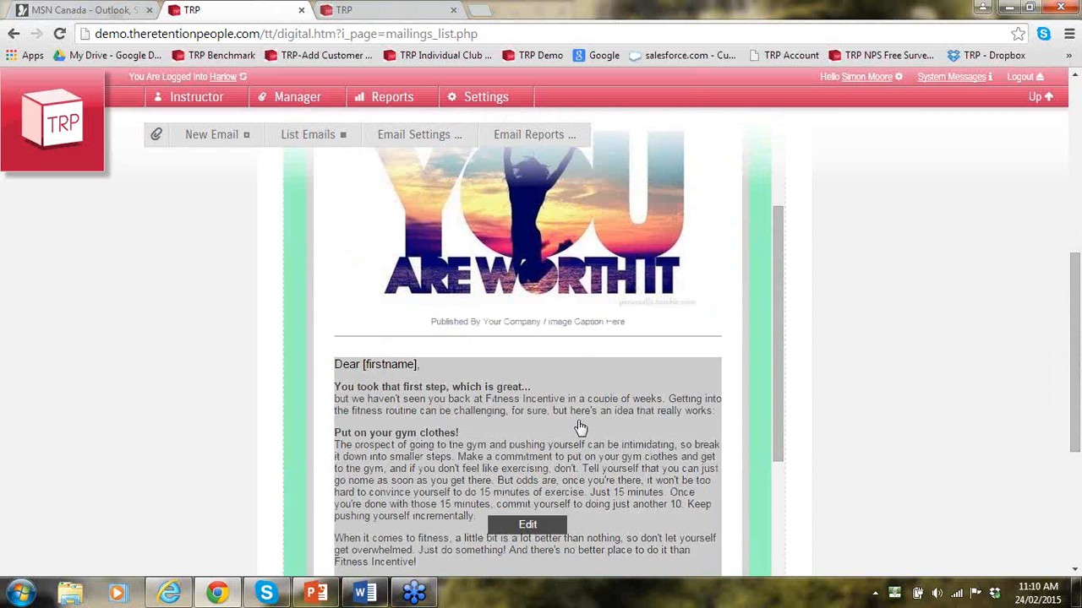
left_click(579, 425)
left_click_drag(1076, 400, 1076, 436)
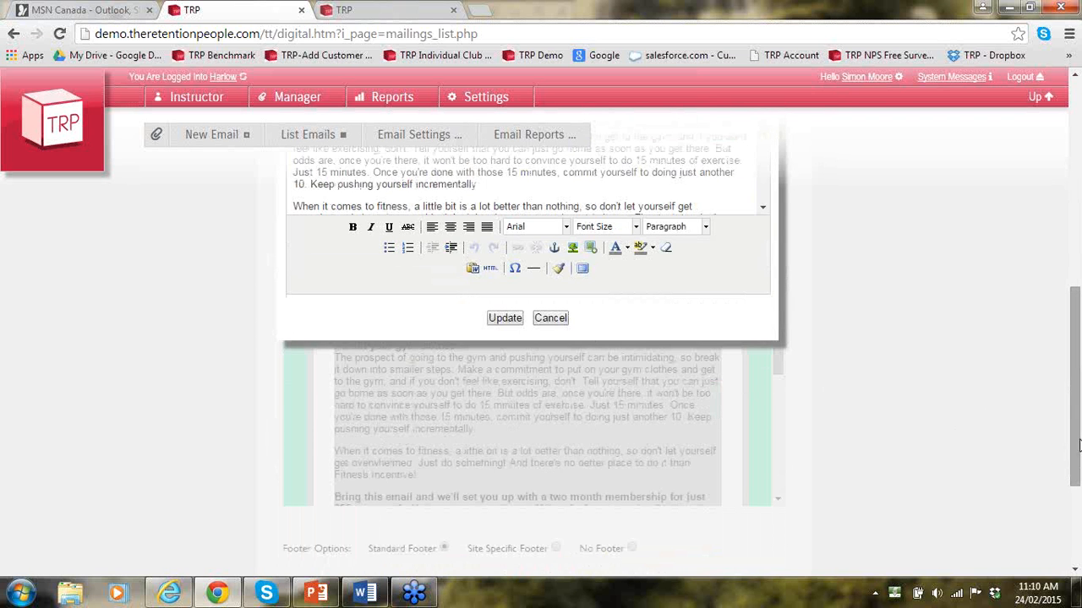
left_click_drag(1078, 445, 1043, 314)
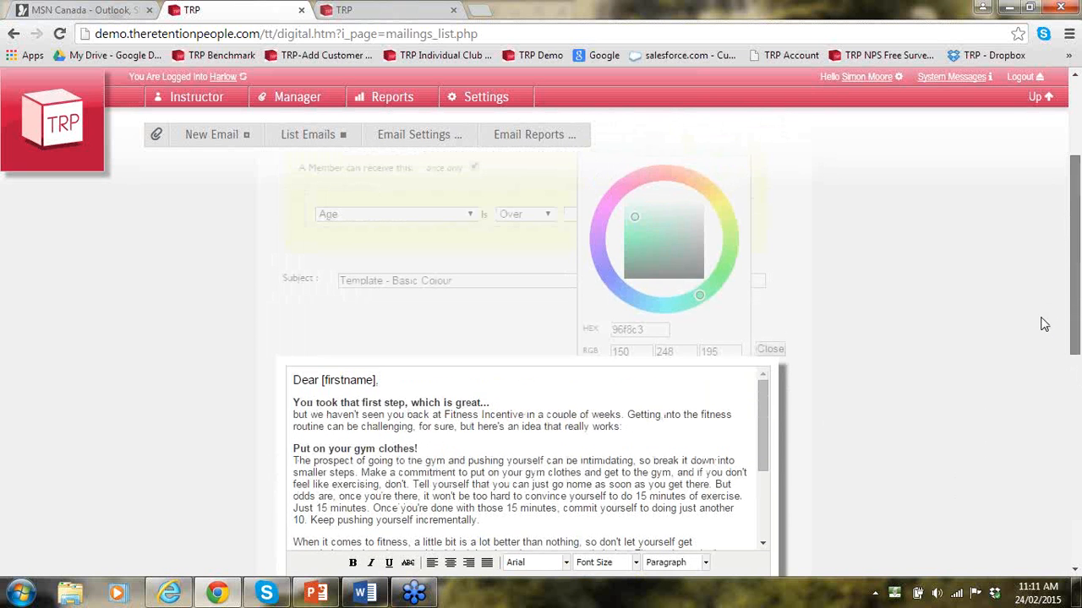
scroll(1037, 380, "down", 4)
left_click(564, 350)
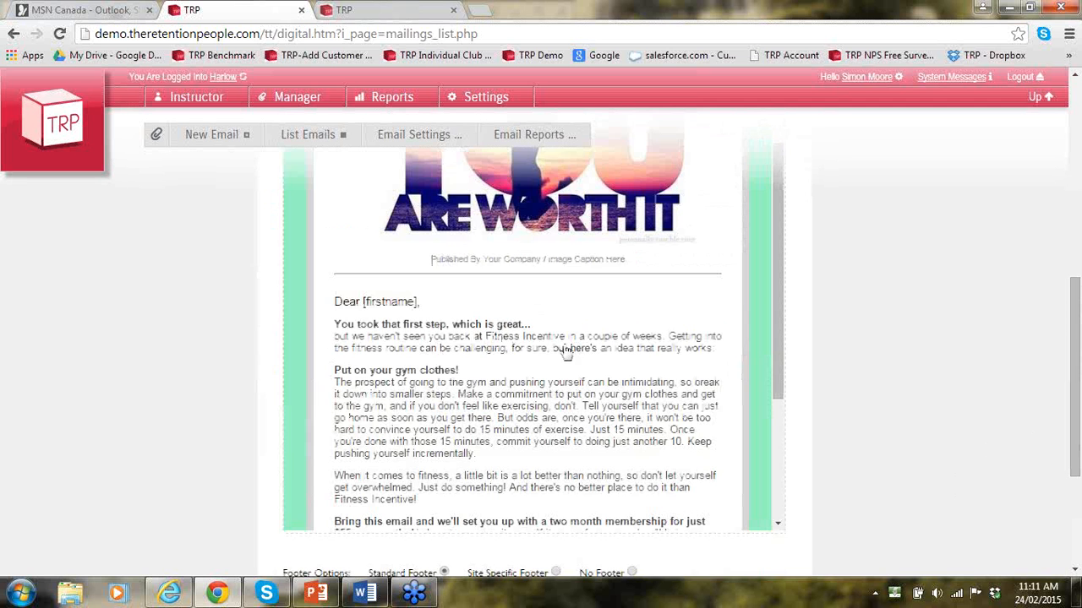
mouse_move(315, 126)
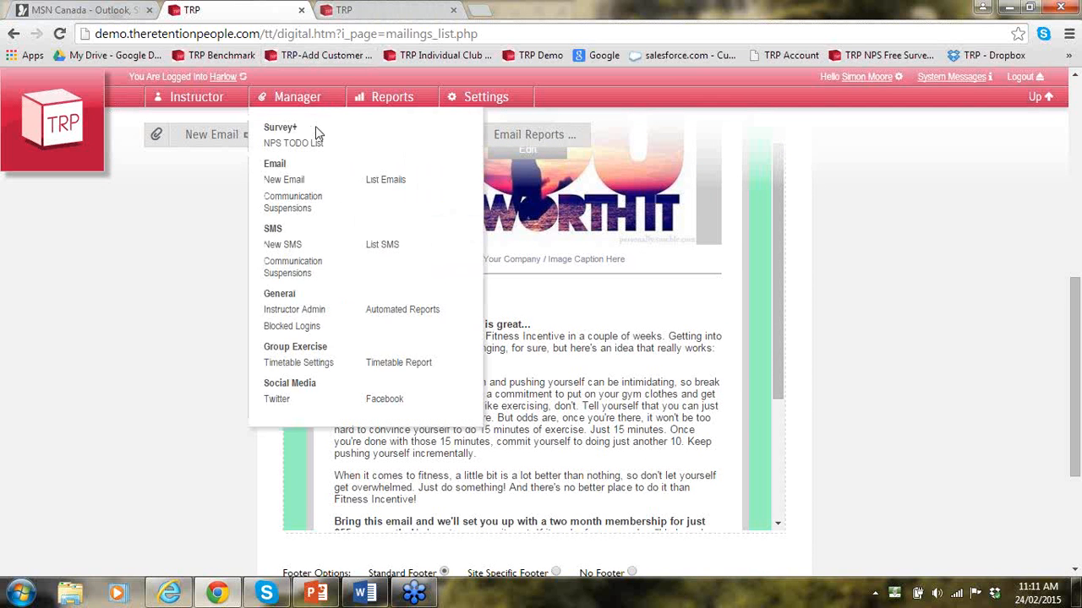
Leave the unsaved template mailing, start a new email, and set its type to Custom
left_click(225, 137)
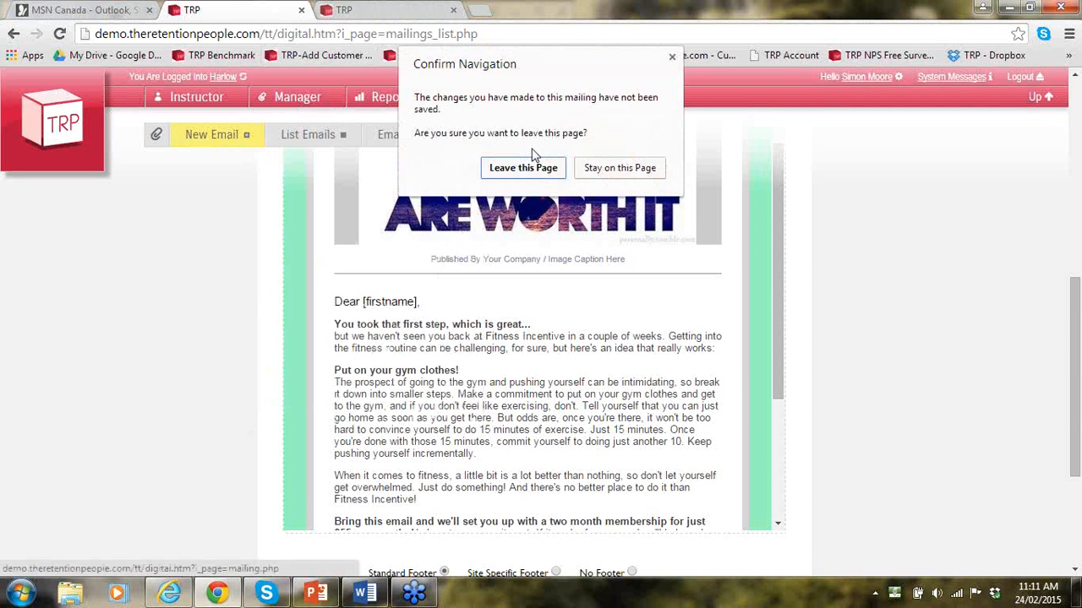
left_click(541, 168)
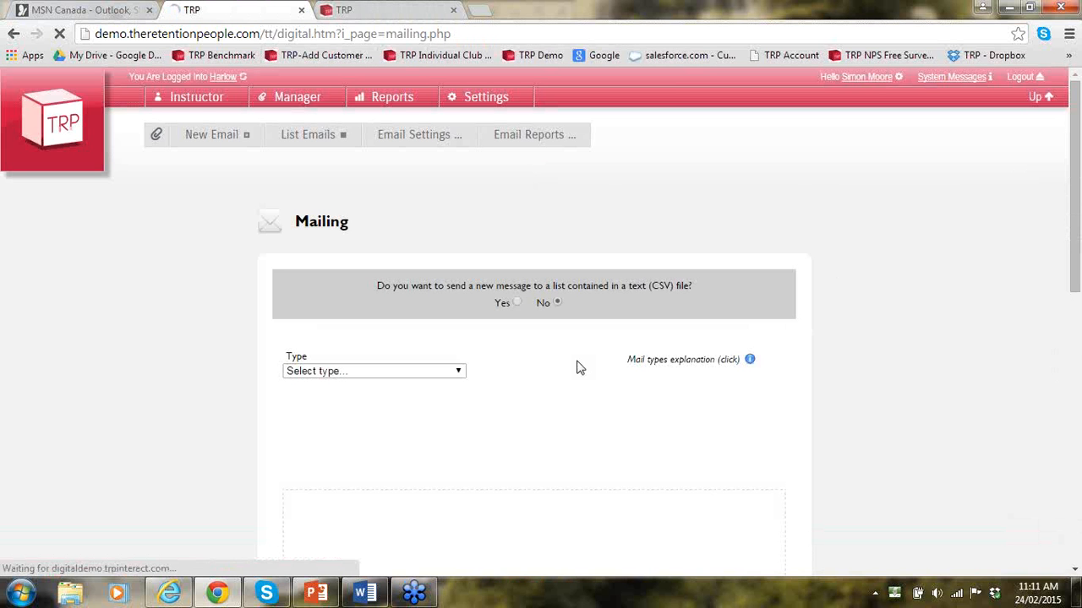
left_click(460, 373)
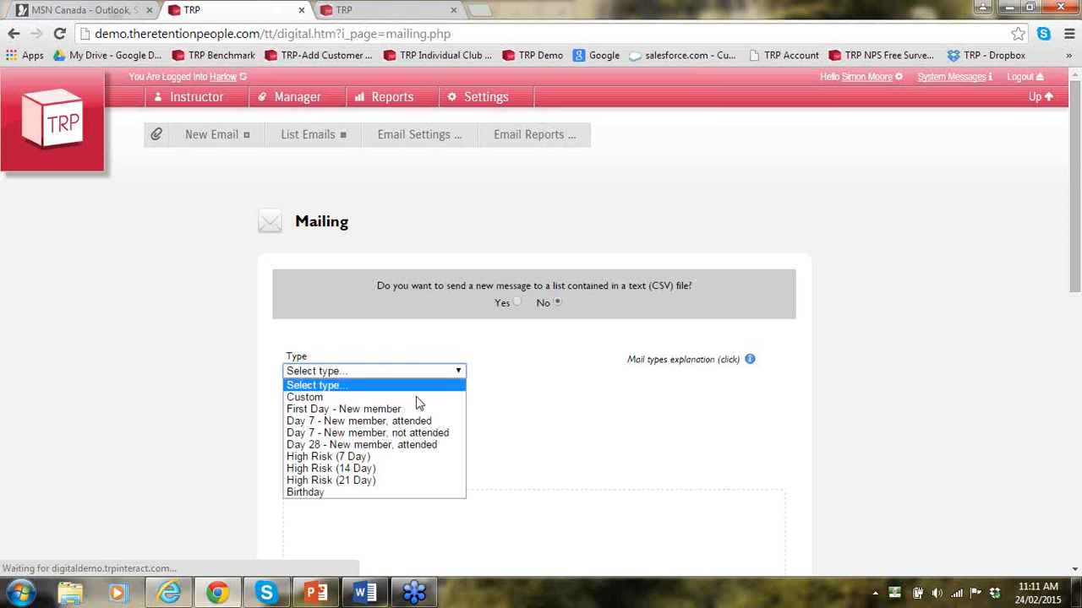
left_click(394, 401)
Look through the available templates, switch the email to Basic - 2 Column, 75/25, and look over its narrow side column
left_click_drag(1077, 274, 1079, 364)
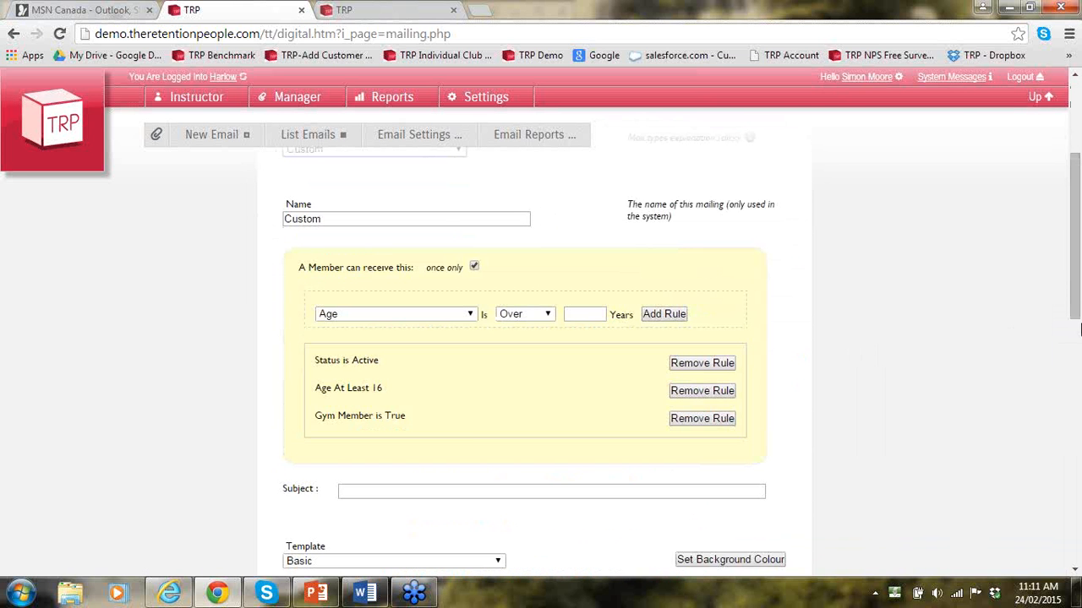
left_click_drag(1074, 307, 1074, 384)
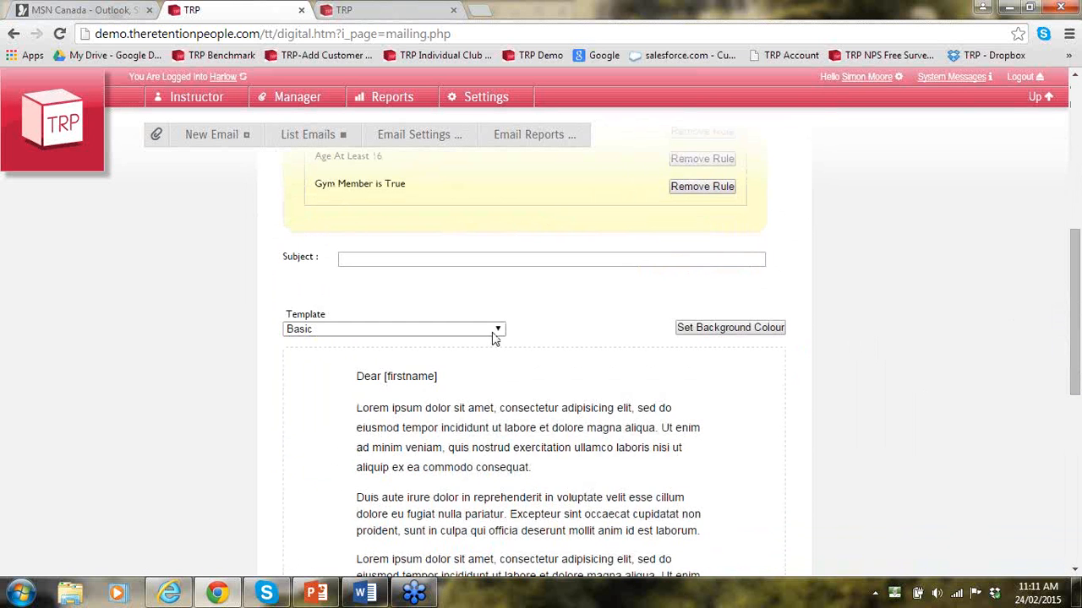
left_click(497, 331)
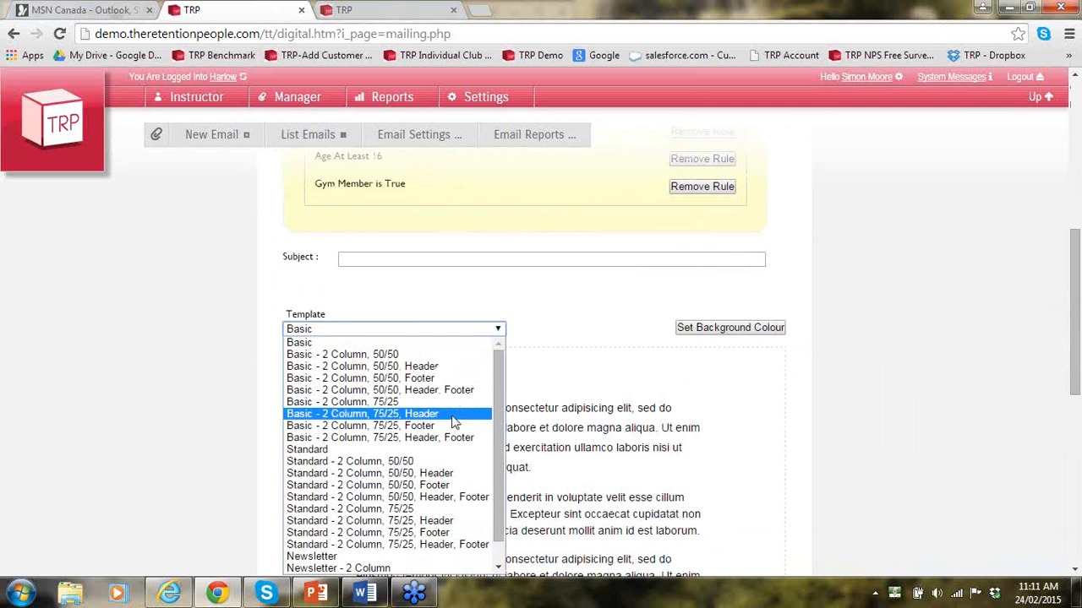
scroll(500, 467, "down", 1)
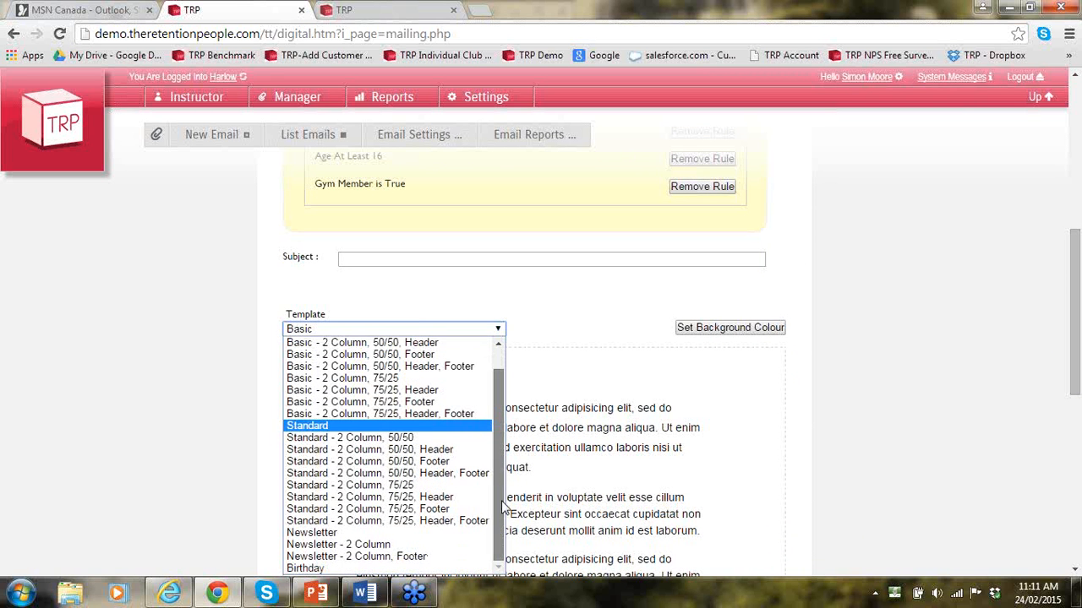
scroll(502, 432, "up", 1)
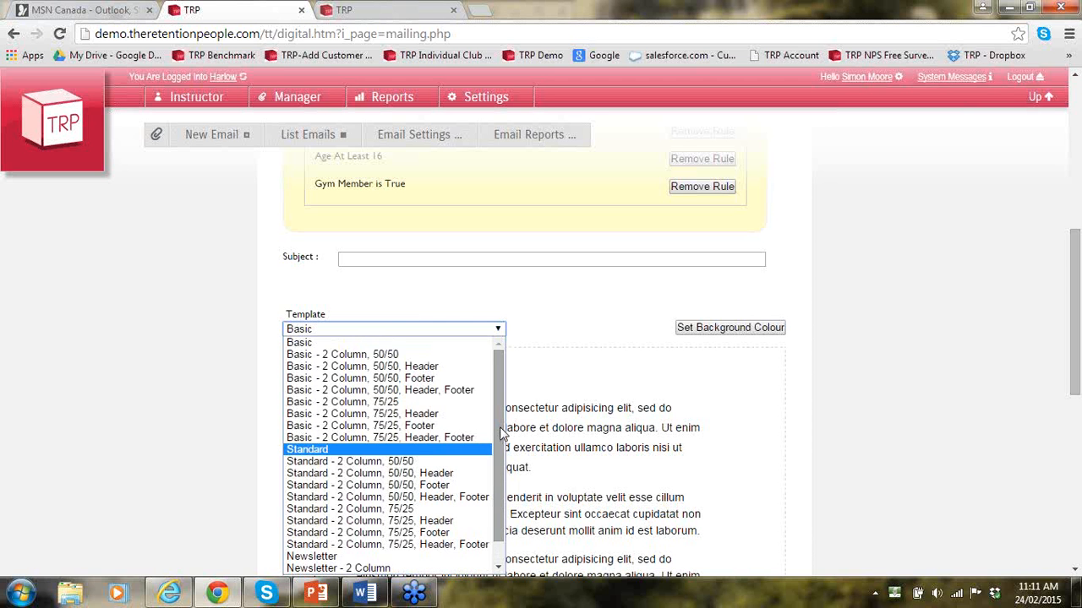
left_click(427, 404)
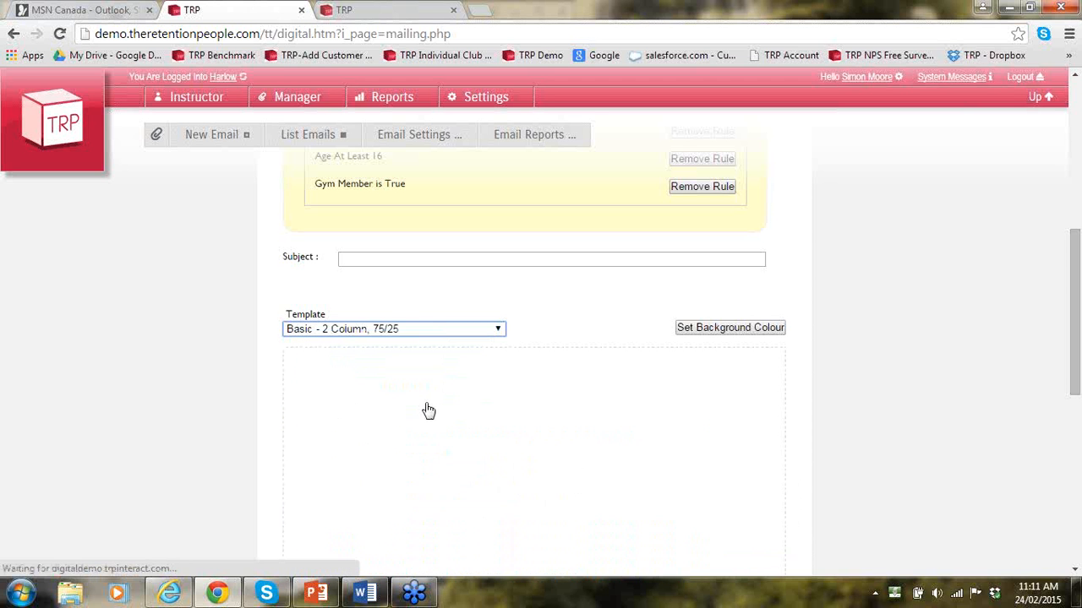
left_click_drag(1076, 351, 1080, 374)
mouse_move(665, 420)
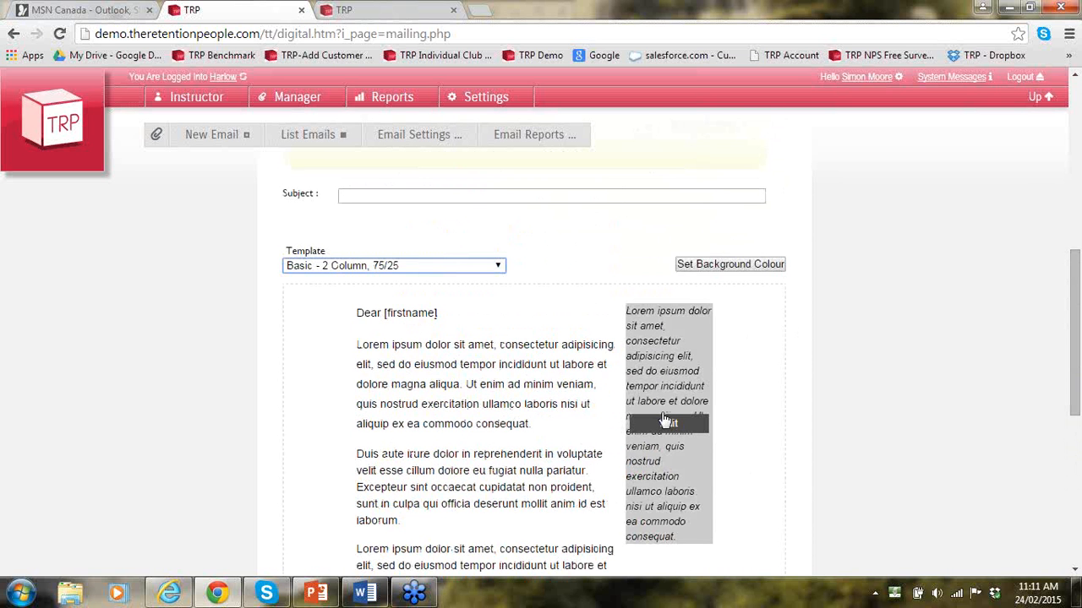
Switch to the PowerPoint slide show and advance to the "Target Integrated Groups" slide
left_click(311, 596)
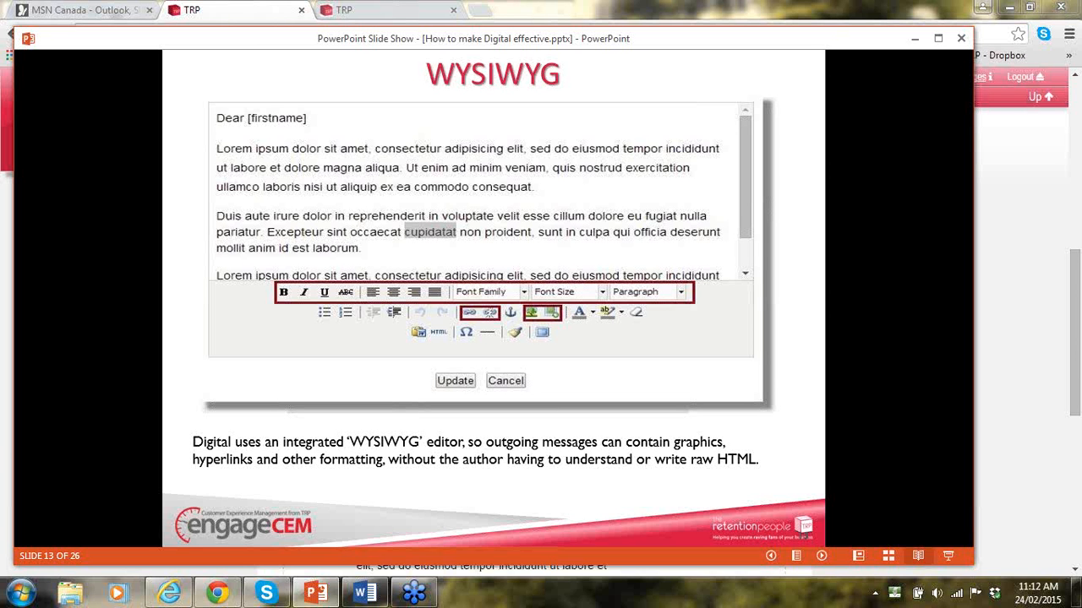
key("Right")
key("Right")
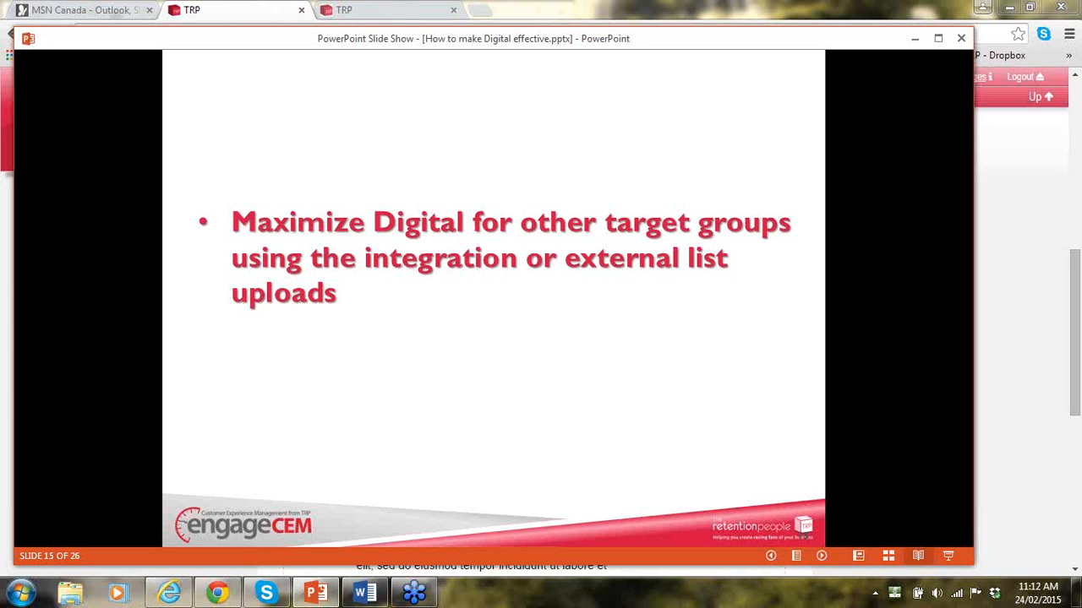
key("Right")
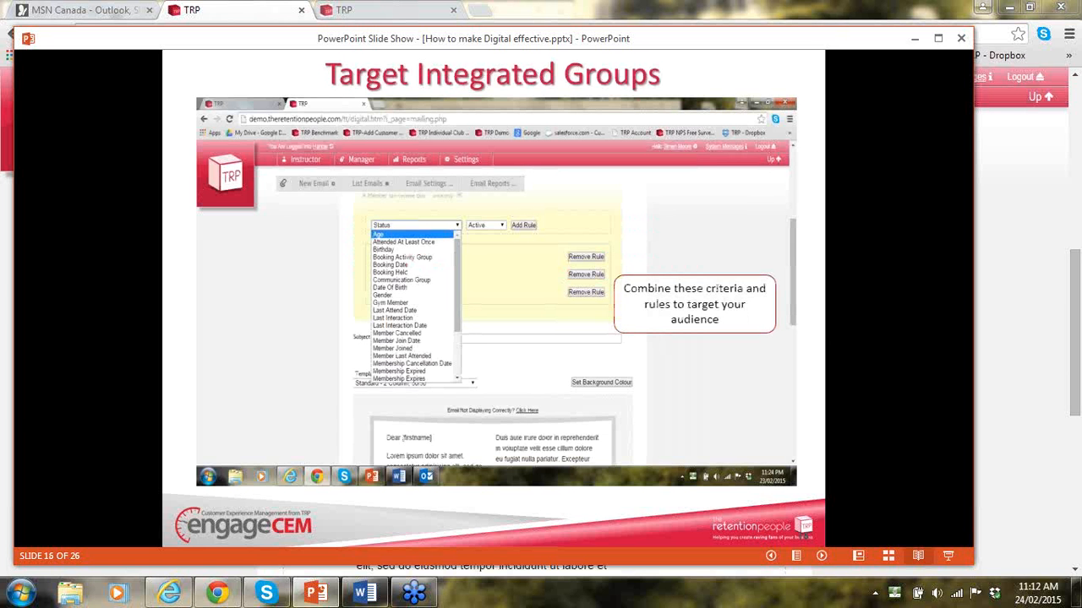
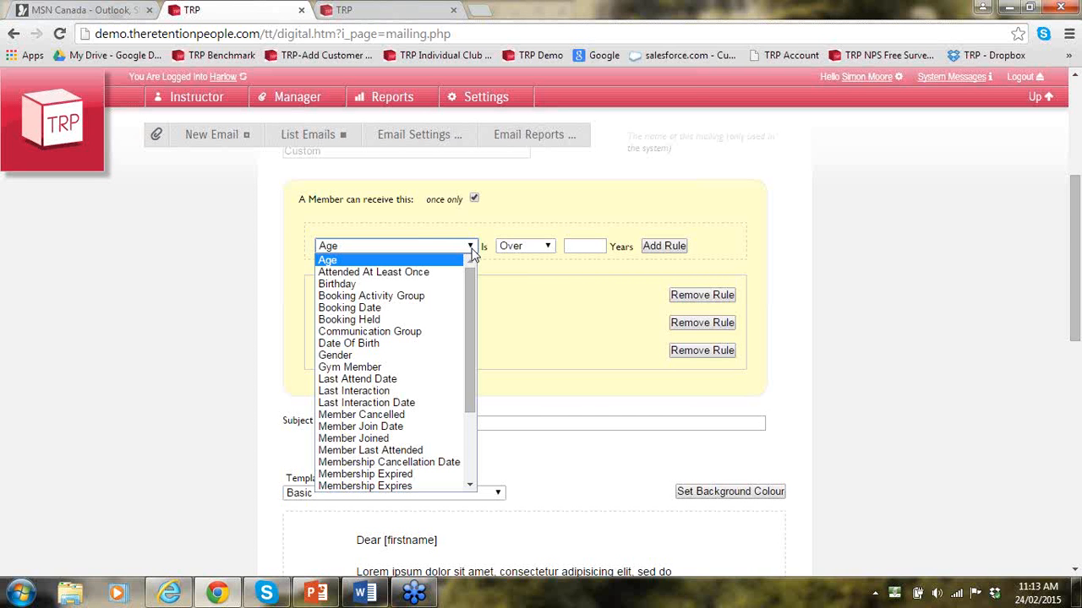
Try the Gender and Age criteria for the custom mailing's recipient rules and look through the full list of available criteria
left_click(435, 356)
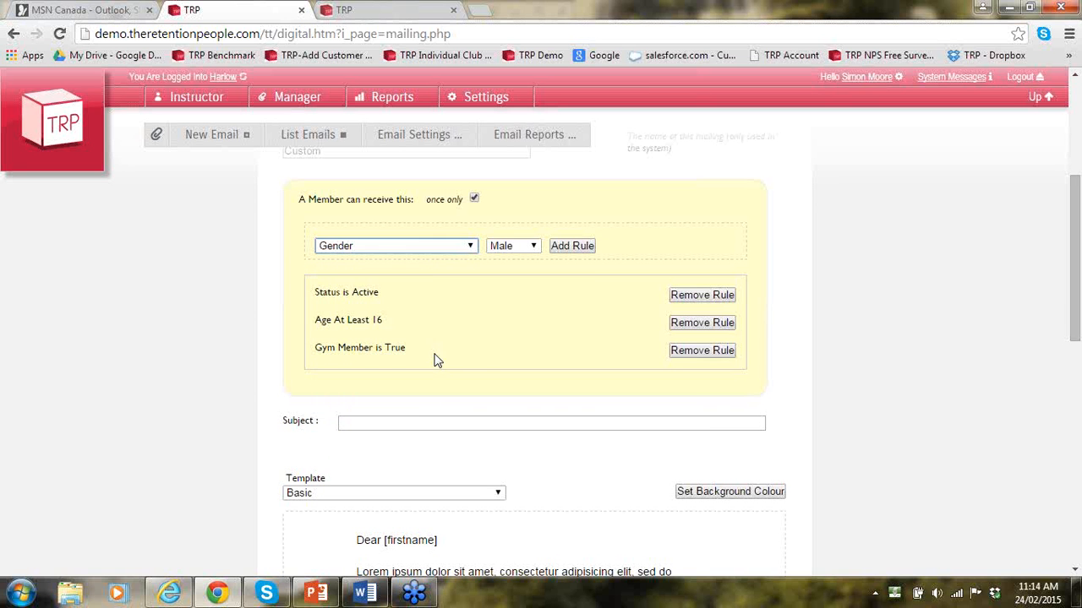
left_click(470, 246)
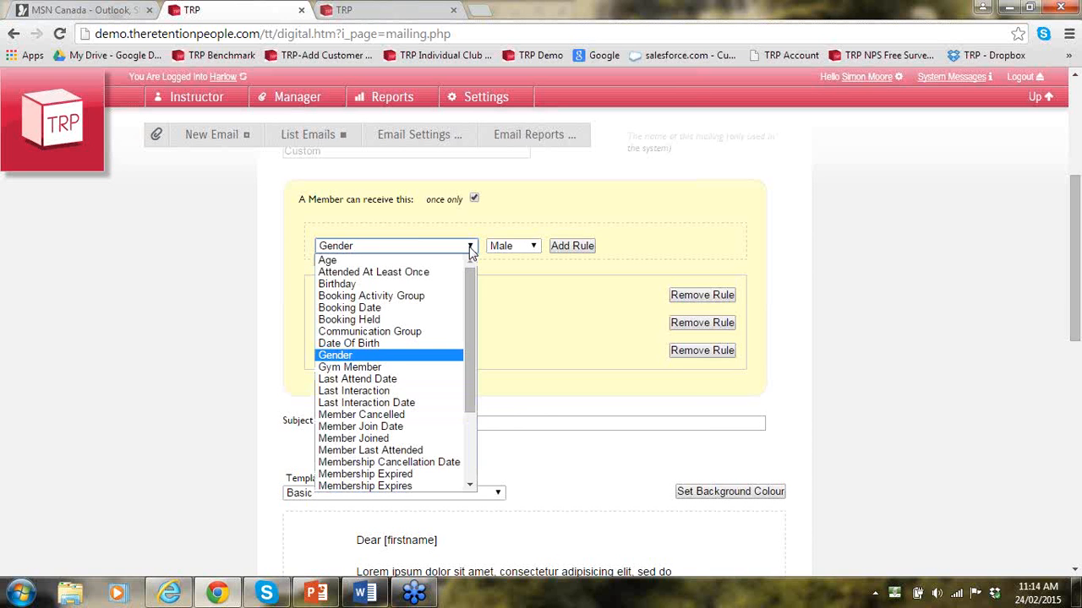
left_click(408, 262)
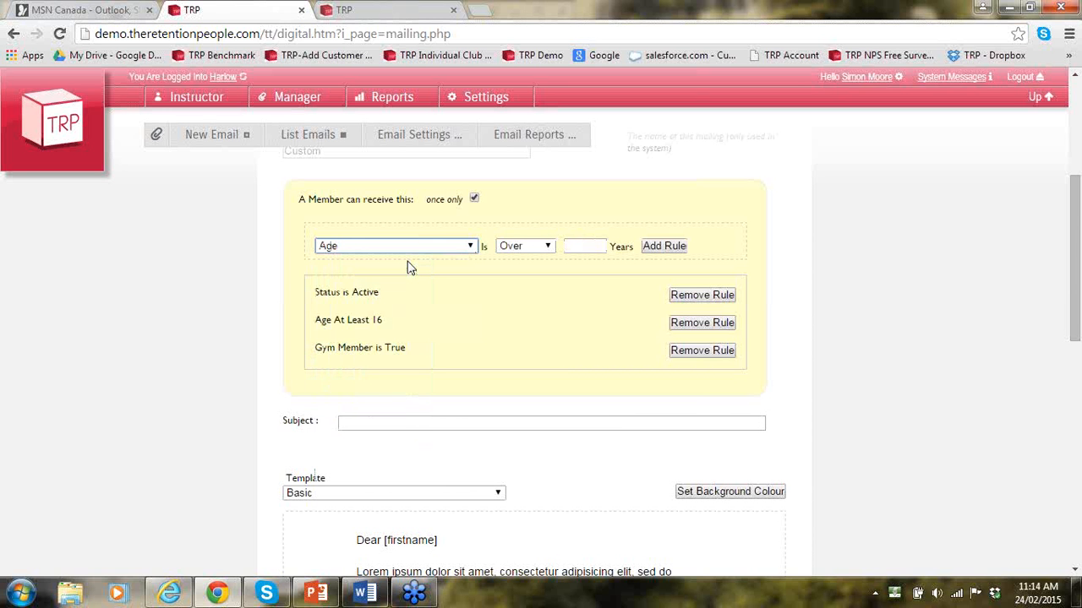
left_click(549, 247)
left_click(470, 250)
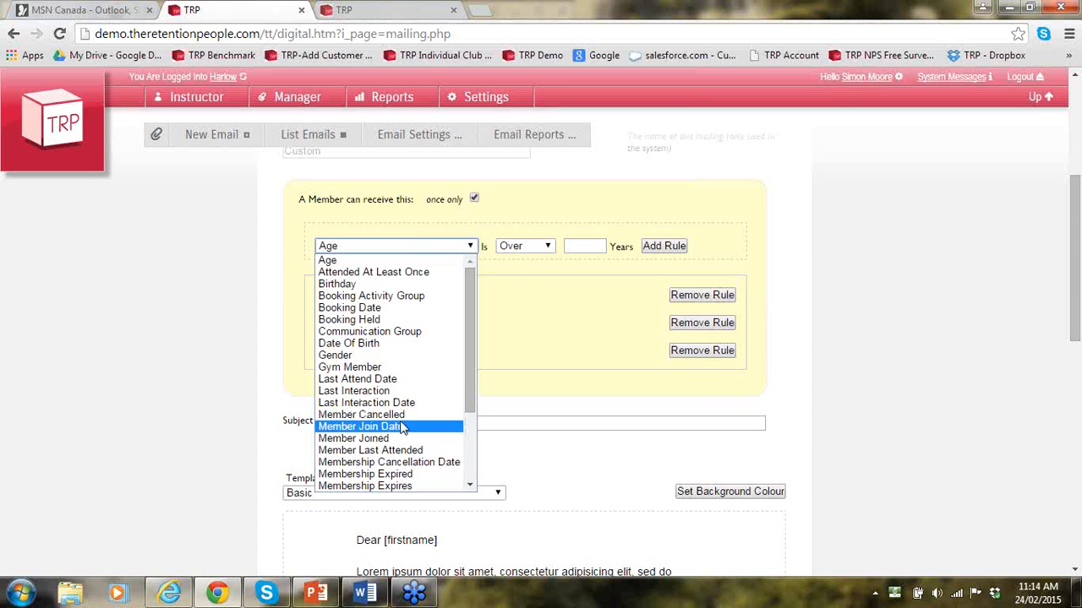
left_click_drag(477, 399, 477, 463)
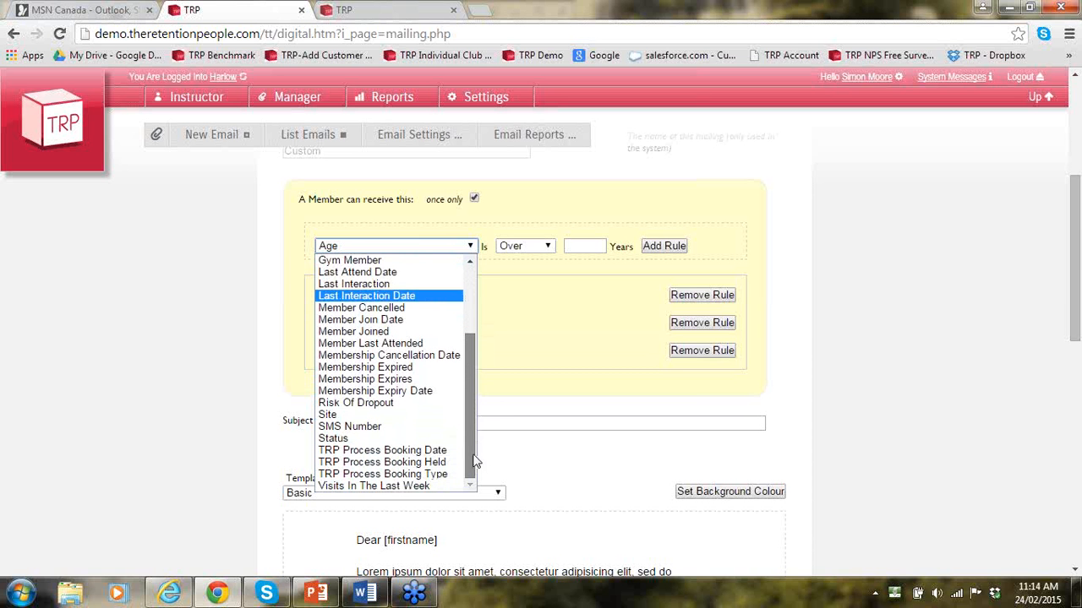
scroll(464, 362, "up", 3)
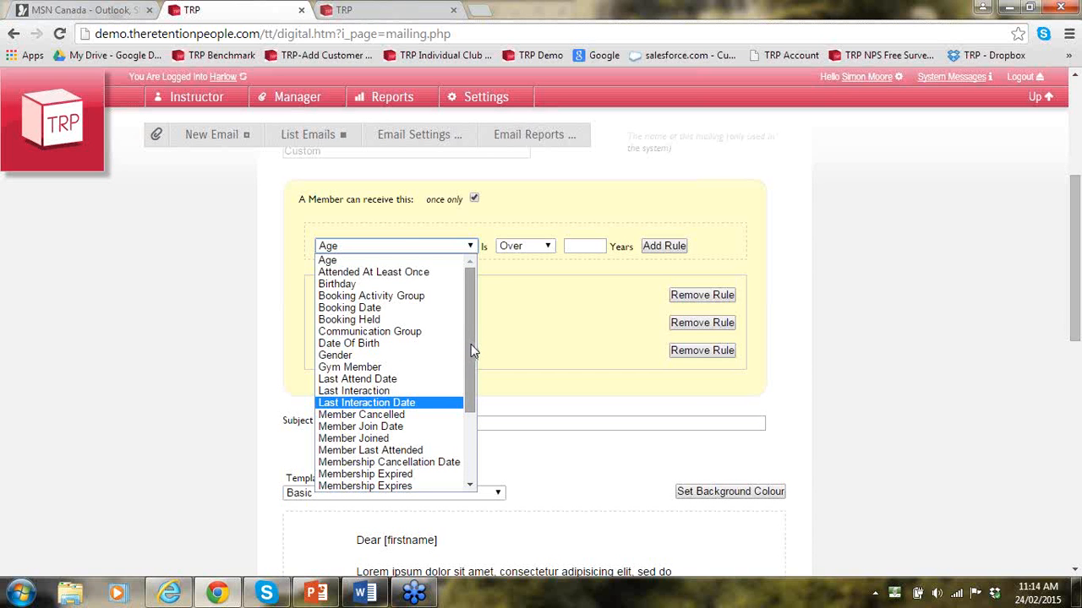
left_click_drag(470, 346, 483, 420)
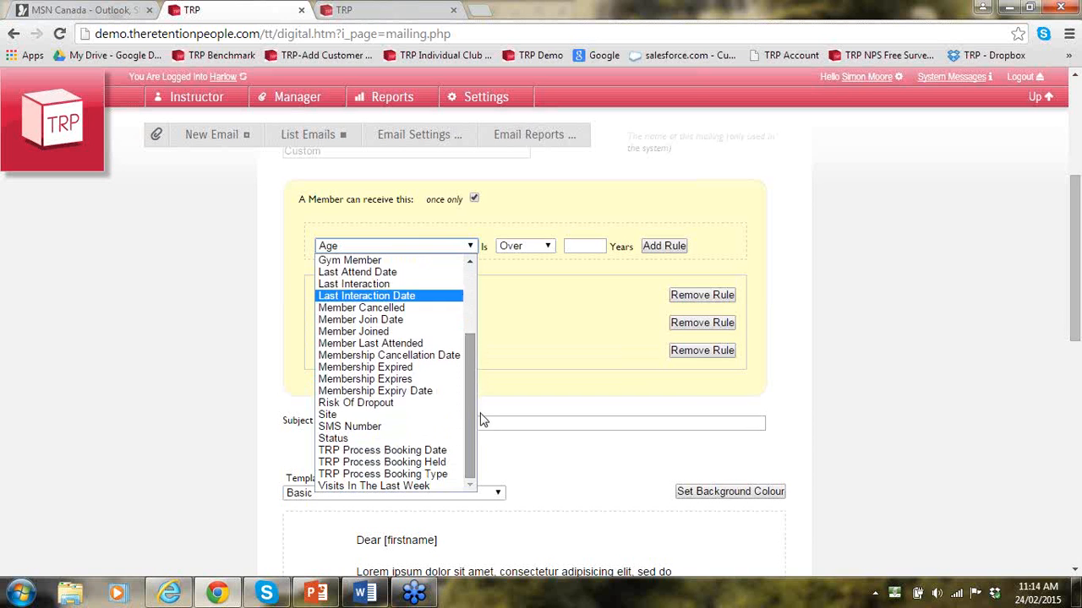
Add a recipient rule that limits the mailing to the Harlow site
left_click(372, 415)
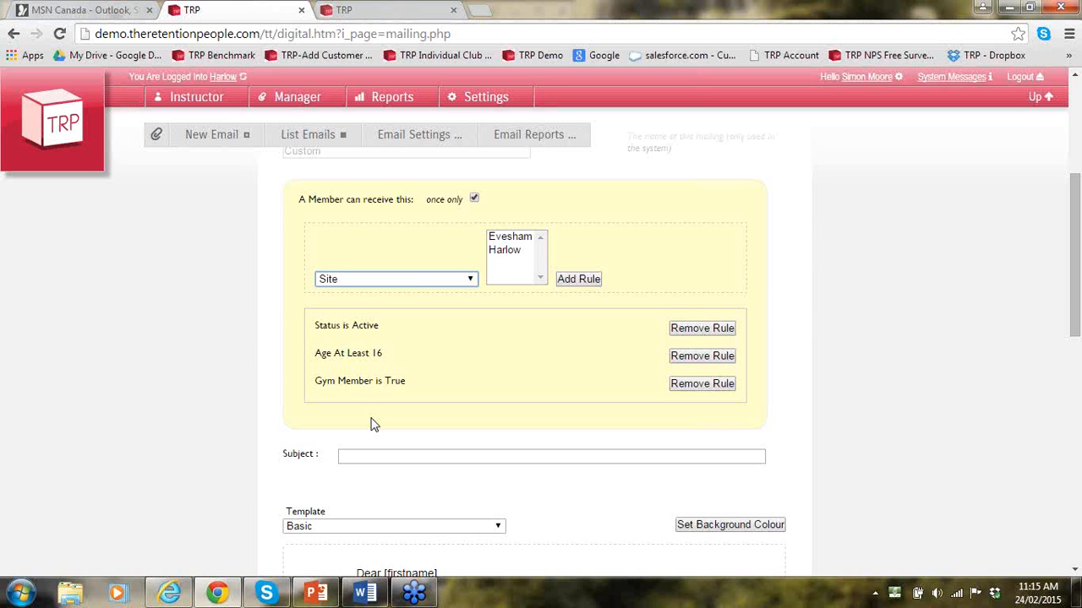
left_click(515, 239)
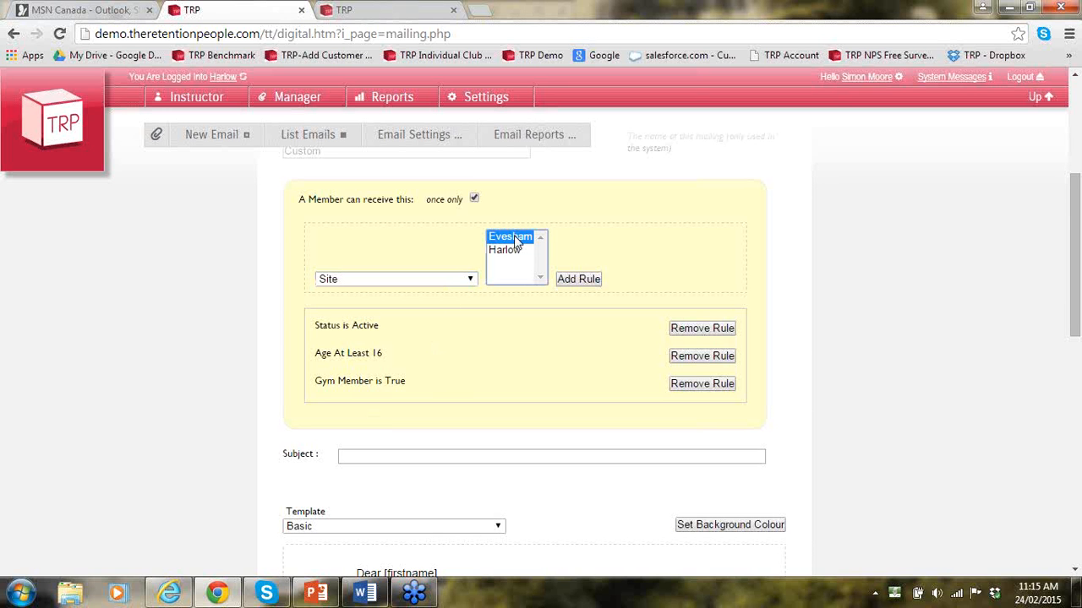
left_click(515, 254)
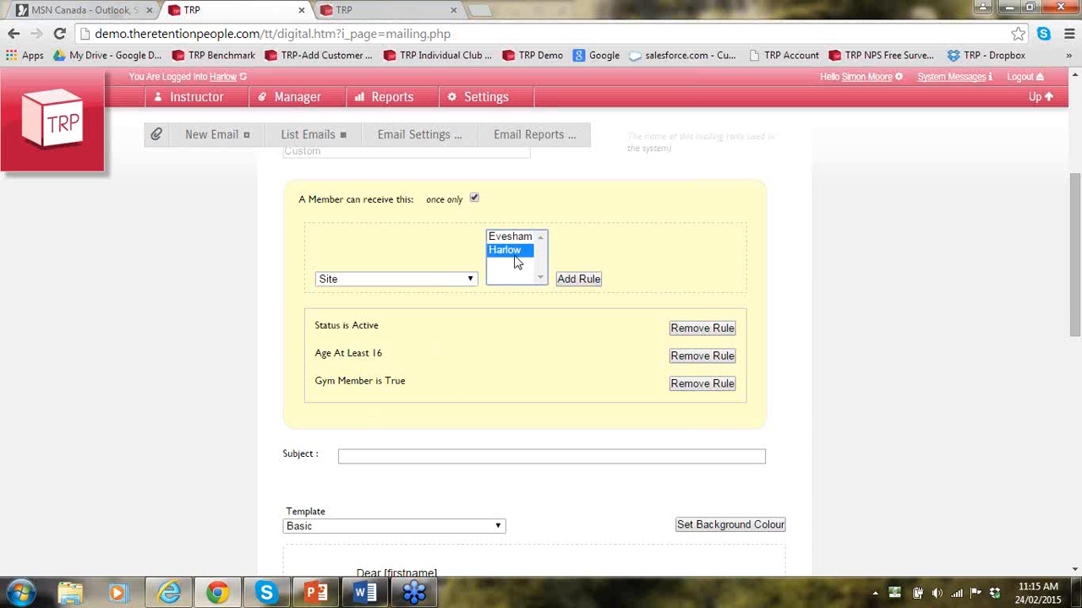
left_click(583, 281)
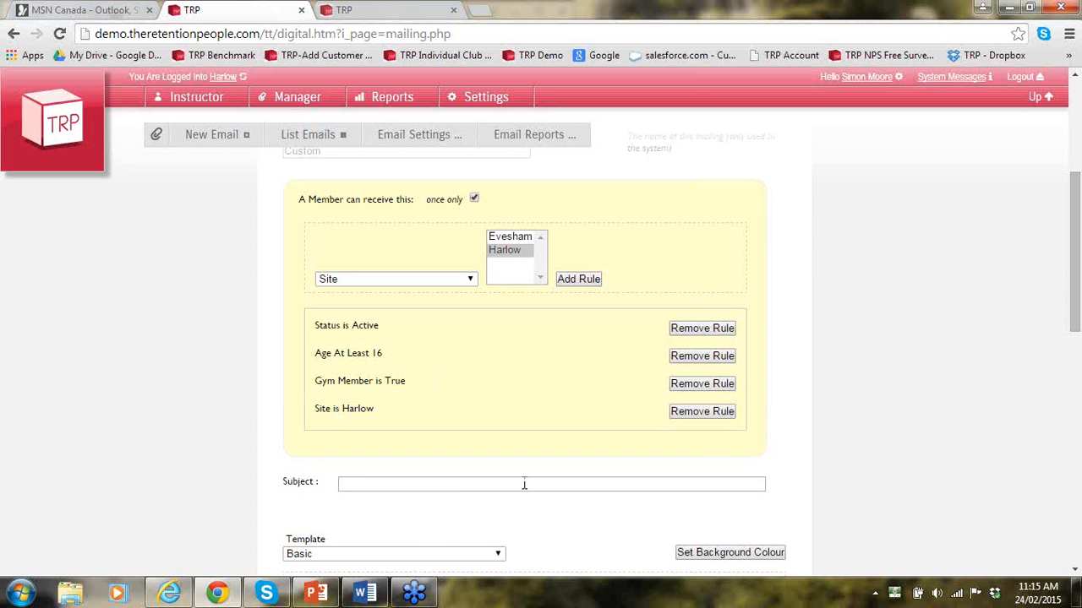
Add a recipient rule that targets members whose status is Prospect
left_click_drag(1077, 313, 1077, 341)
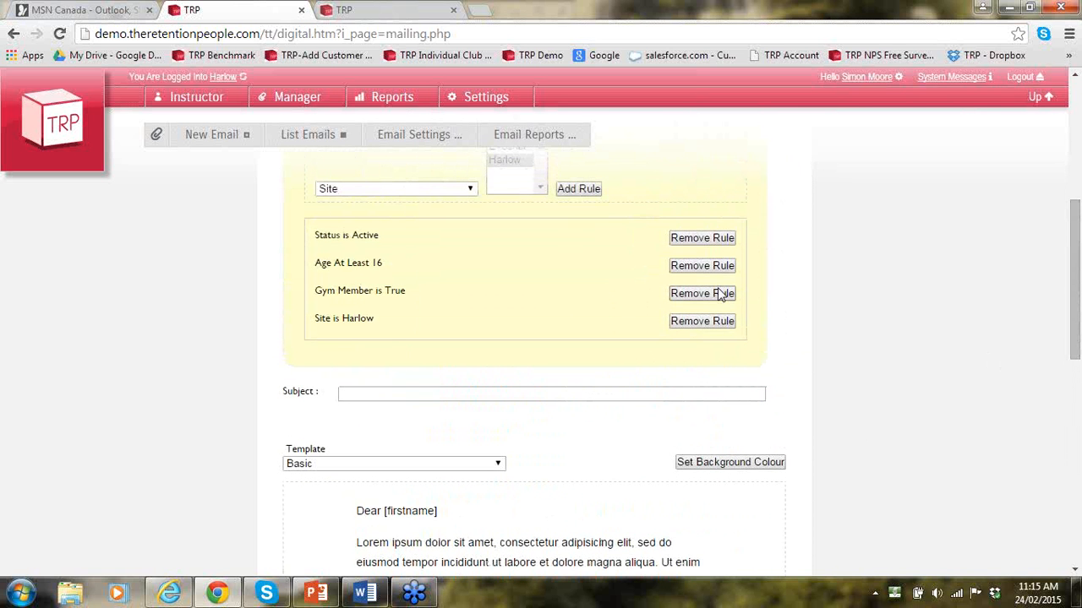
left_click(470, 191)
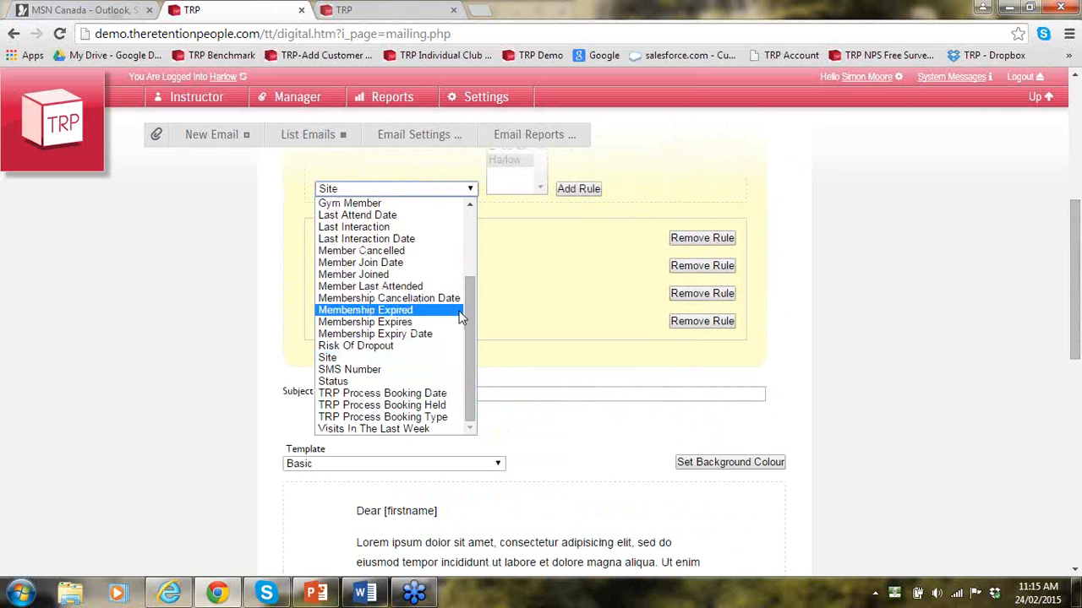
left_click(393, 381)
scroll(392, 387, "down", 1)
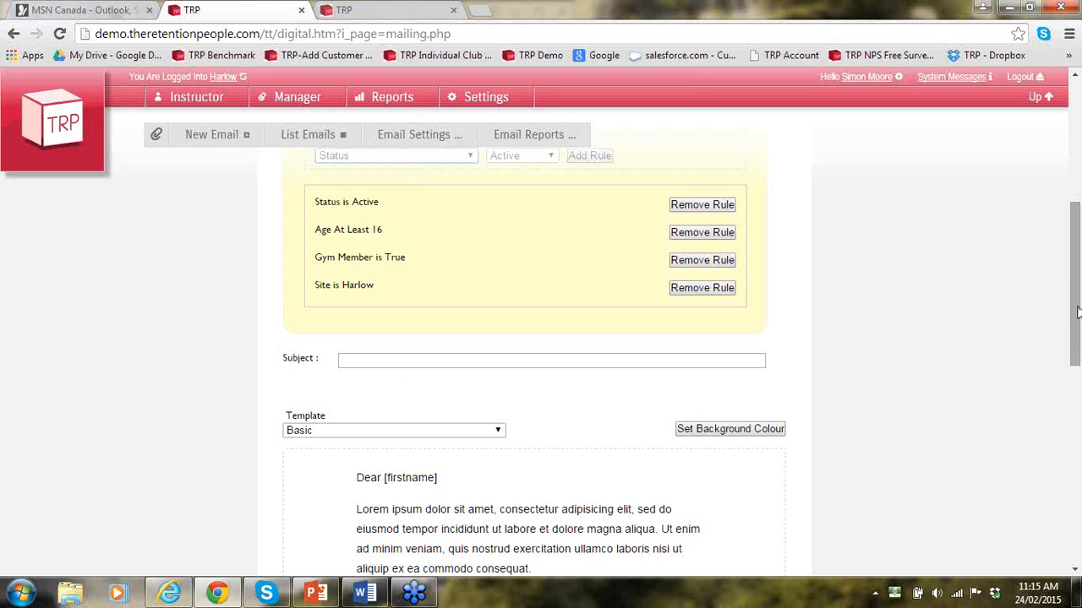
left_click_drag(1077, 311, 1072, 291)
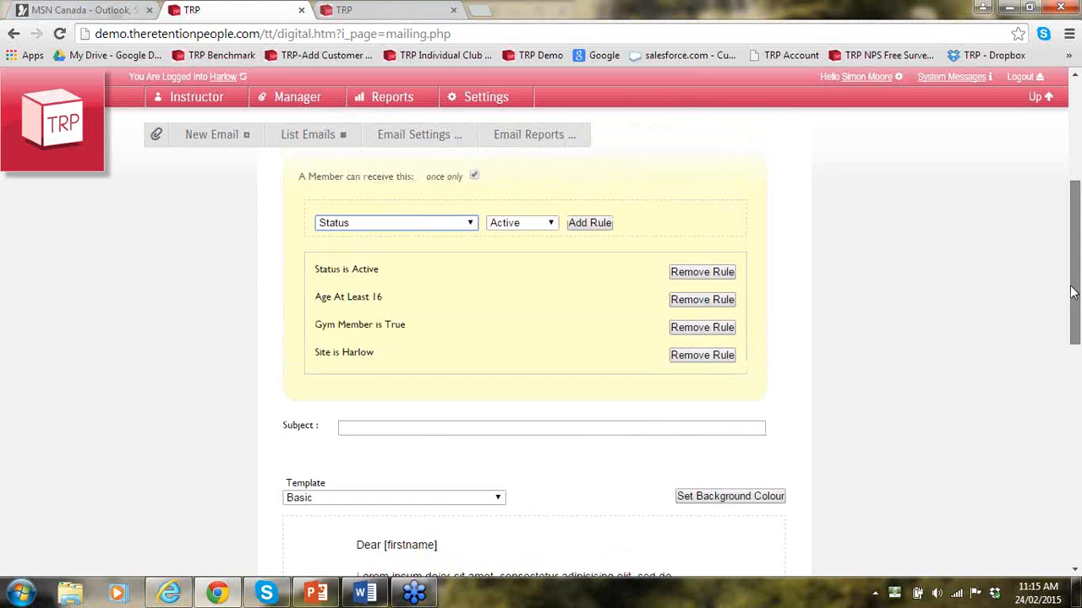
left_click(550, 224)
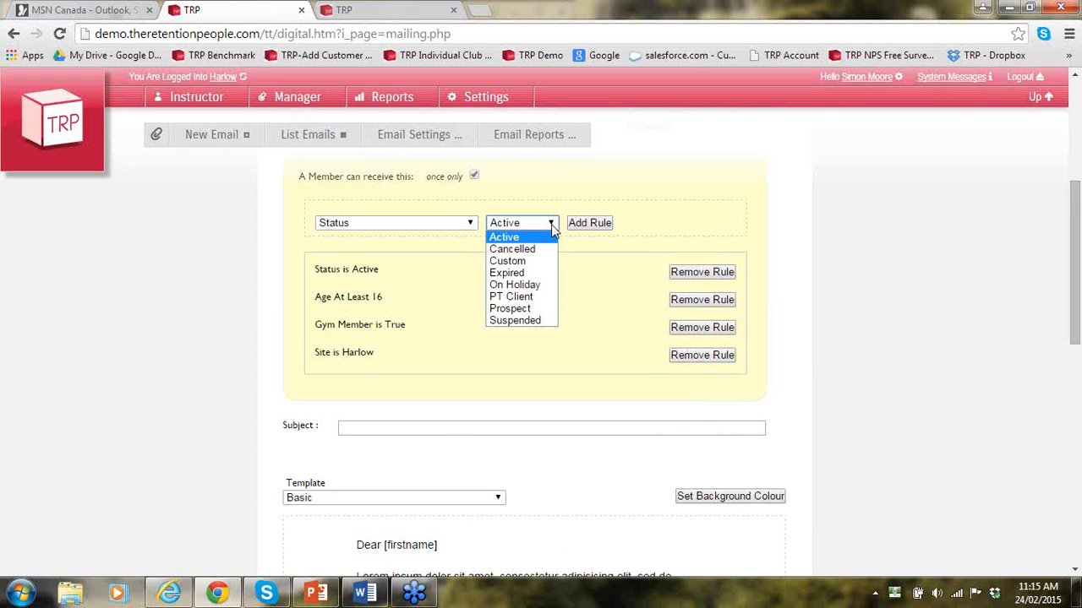
left_click(534, 308)
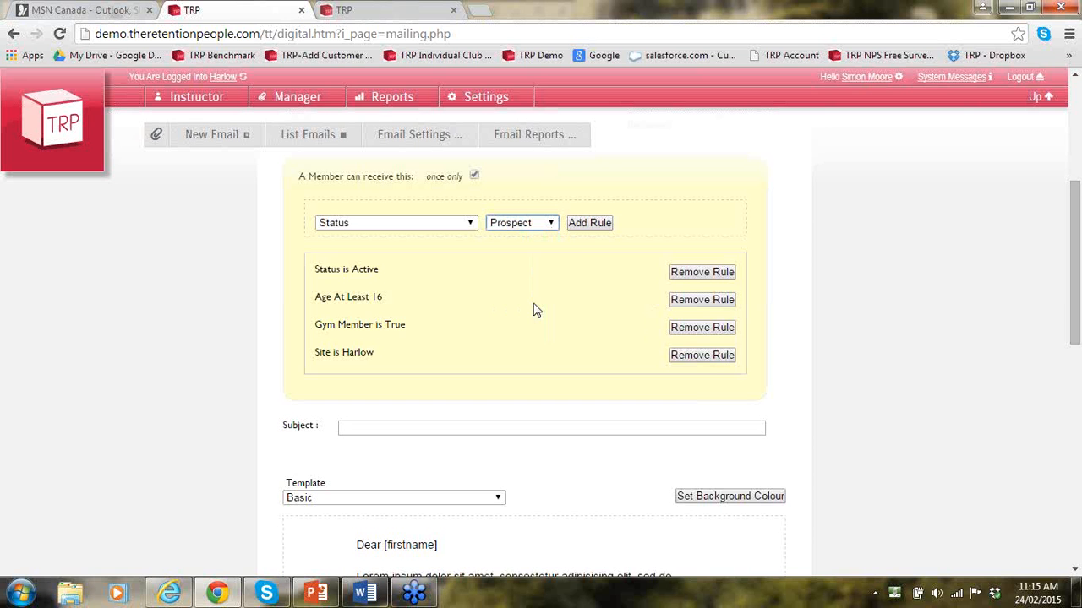
left_click(592, 224)
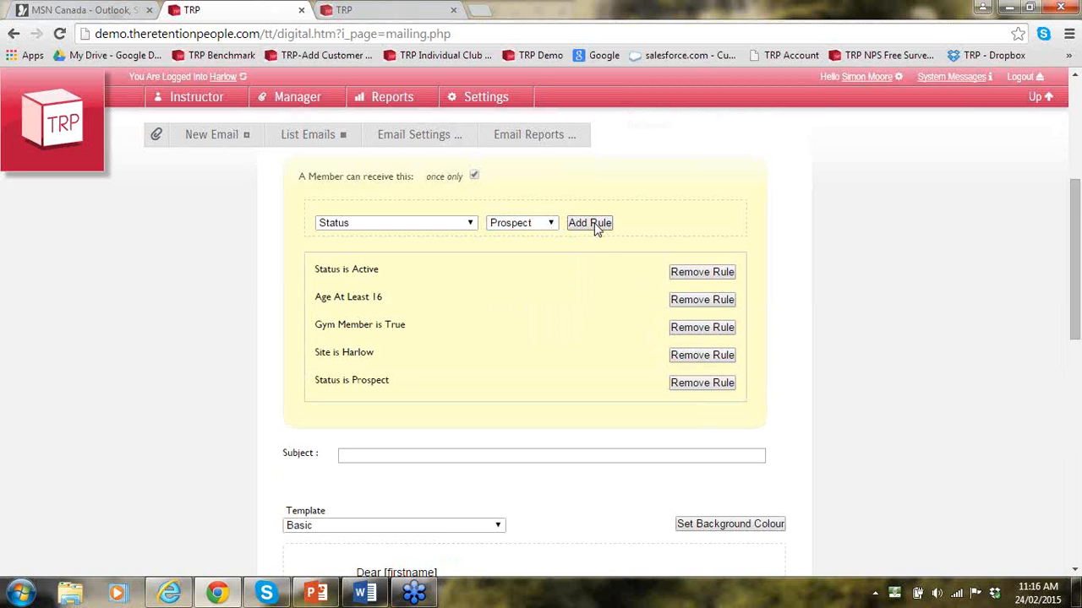
Switch to the Fitness Incentive mailing in the other browser tab and look through the TRP Member Type options for recipient rules
left_click(471, 223)
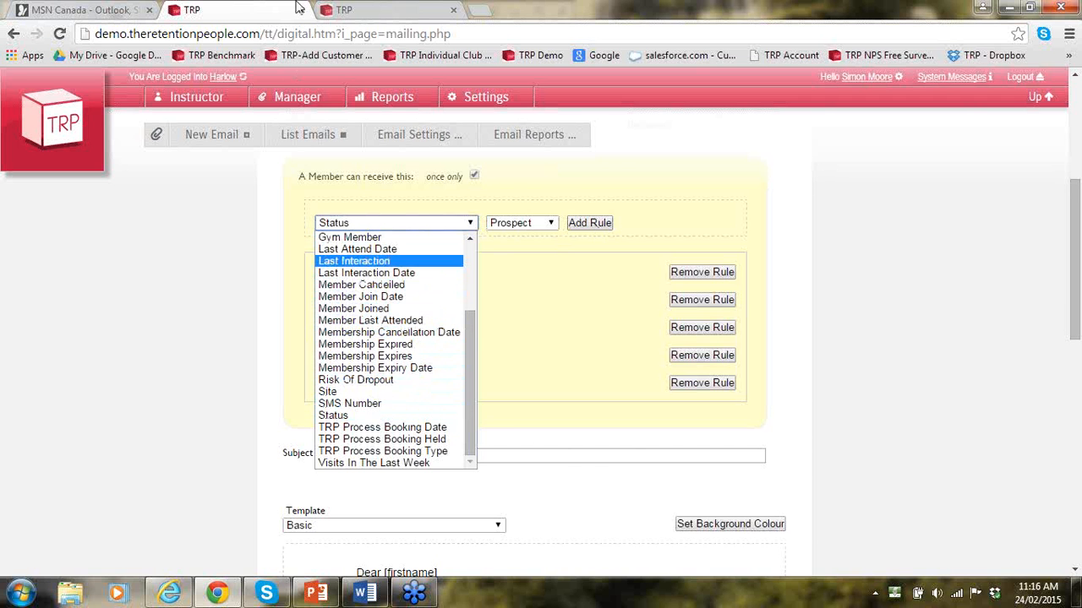
left_click(381, 10)
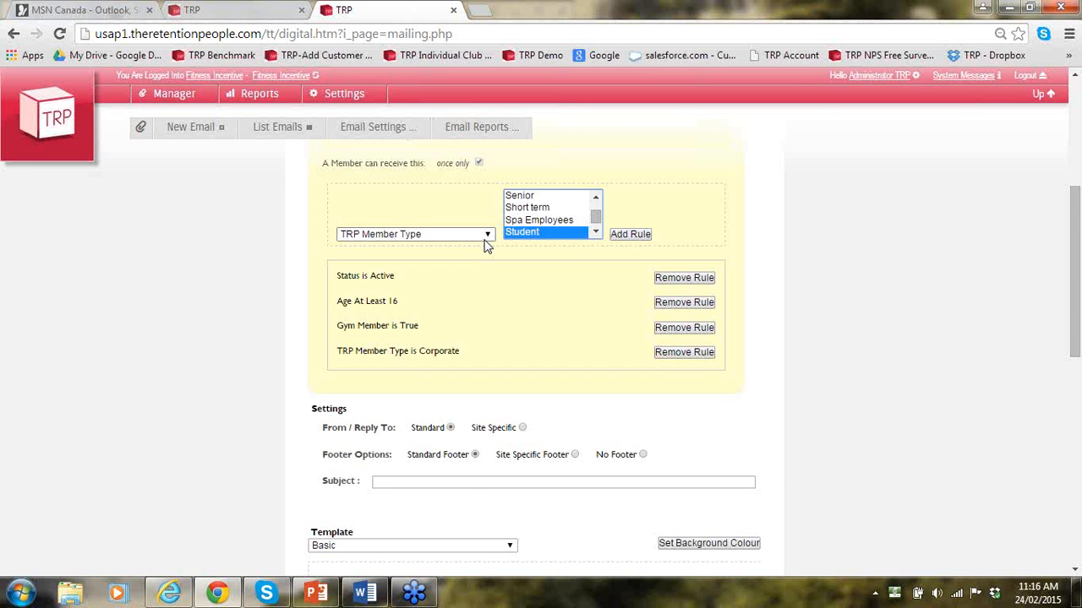
left_click_drag(597, 217, 598, 211)
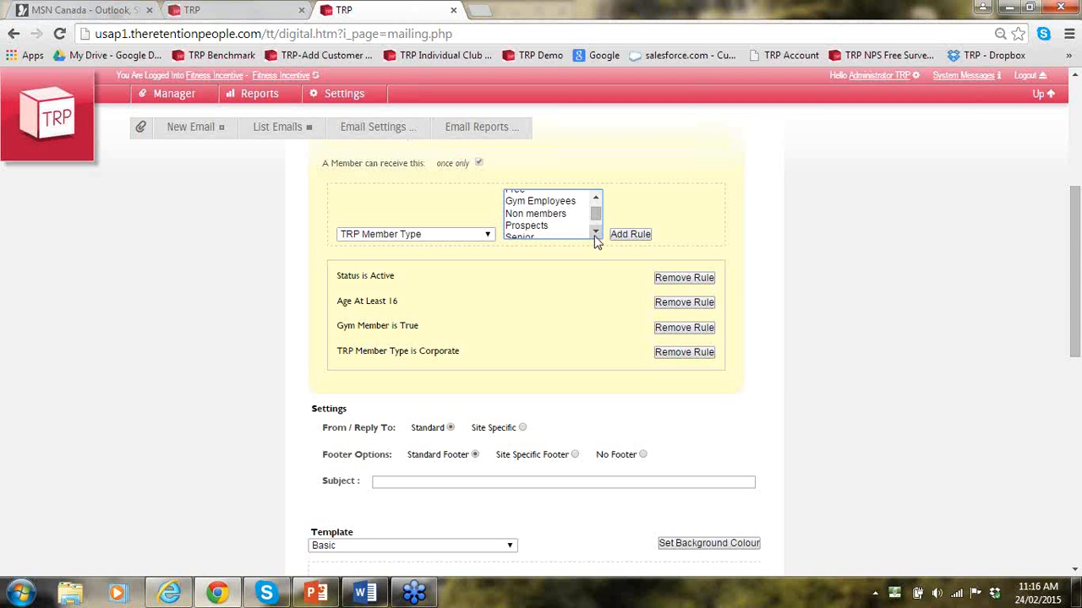
Look through the remaining TRP Member Type options, selecting Spa Employees, and open the list of available rule criteria
left_click(594, 233)
left_click(565, 231)
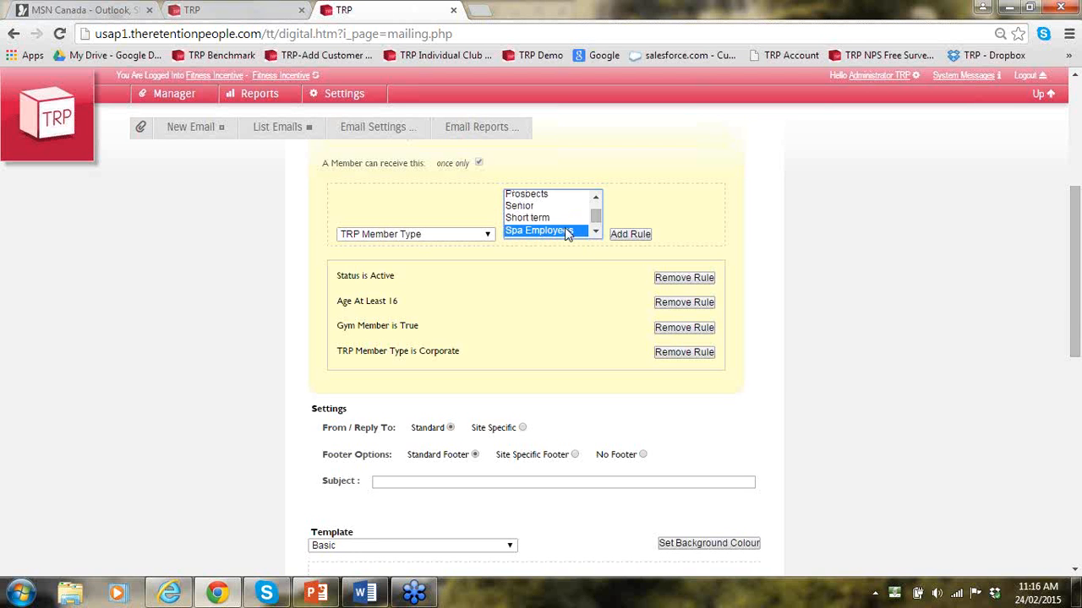
left_click(595, 232)
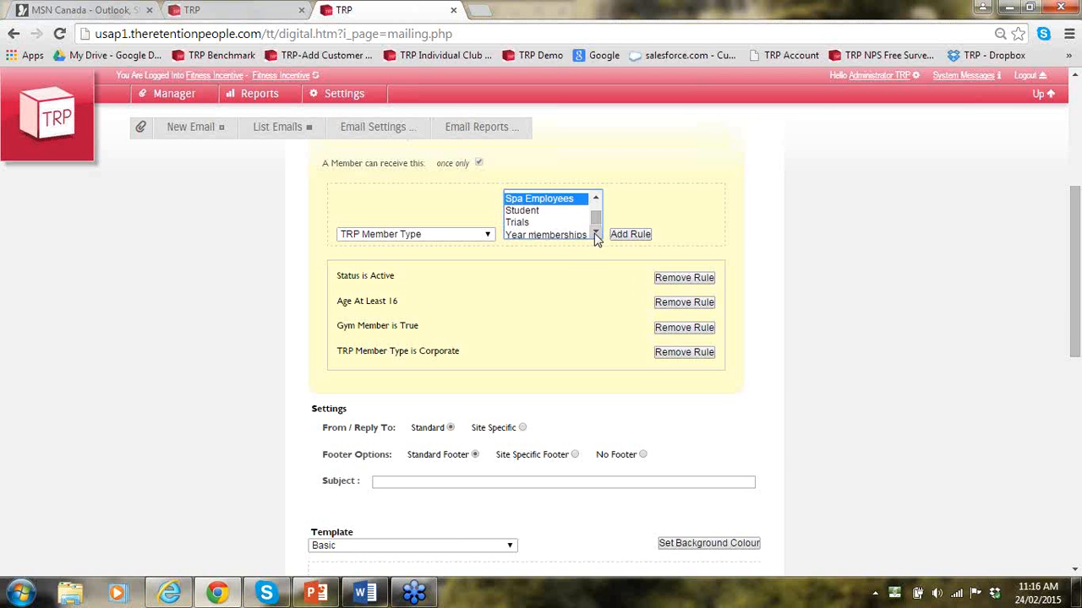
left_click(595, 234)
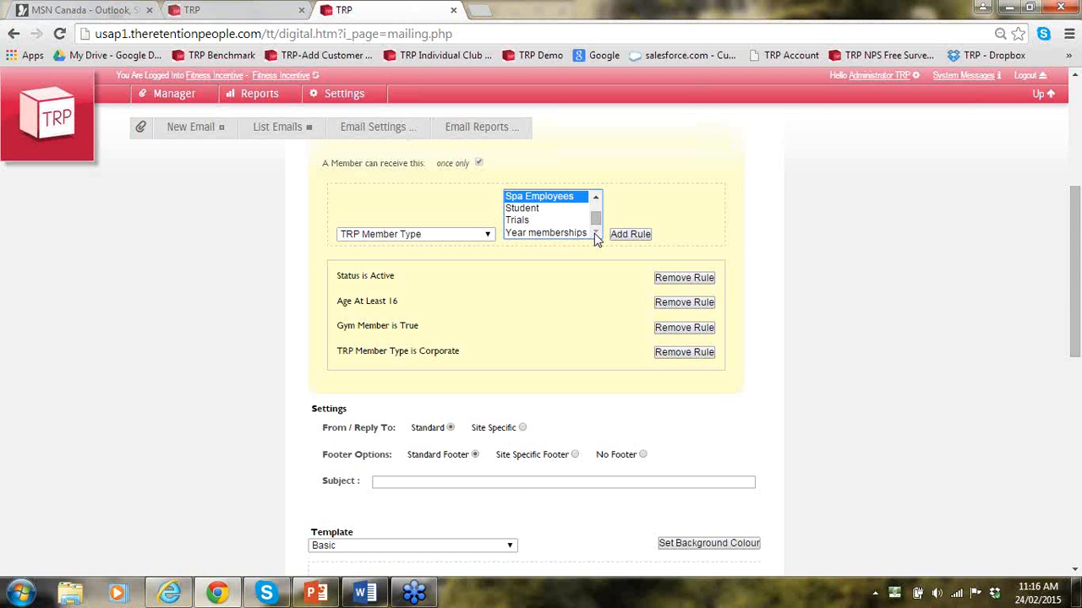
left_click(487, 235)
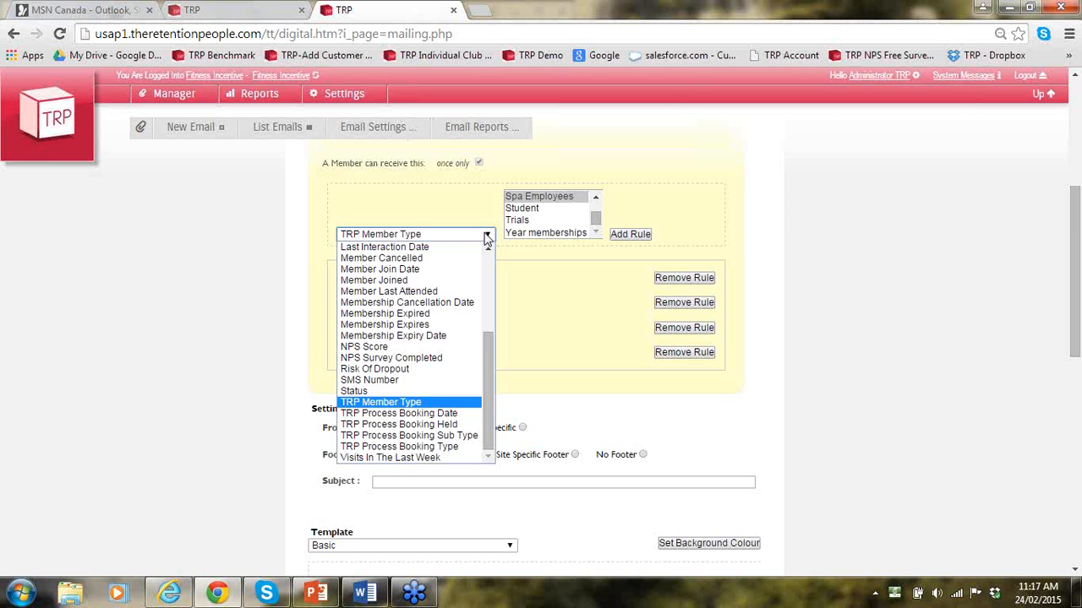
Switch to the PowerPoint slide show and go through the External List Uploads slides up to slide 23
left_click(329, 594)
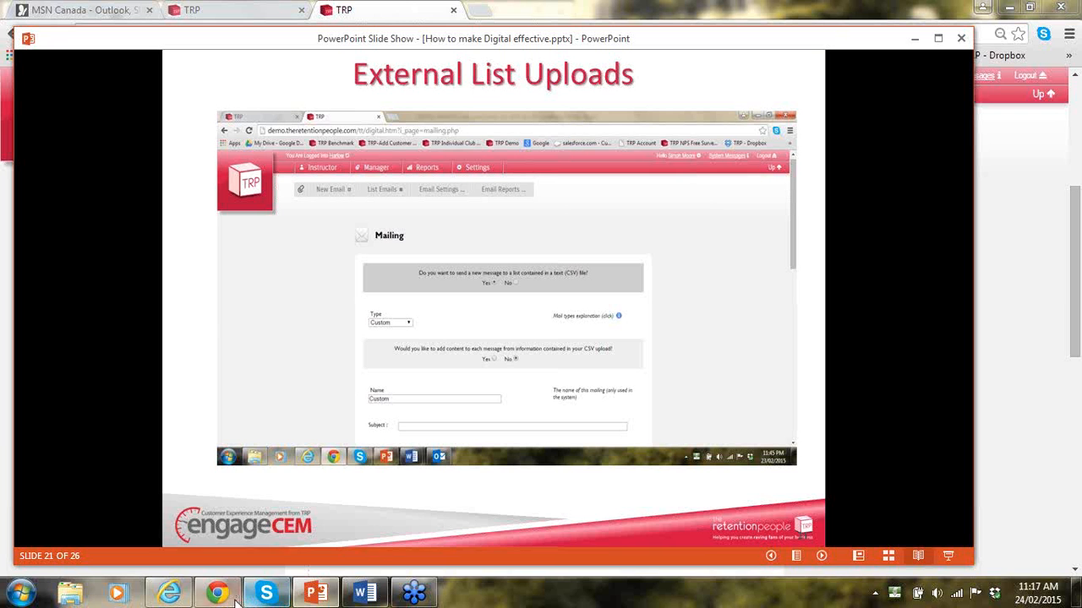
mouse_move(233, 598)
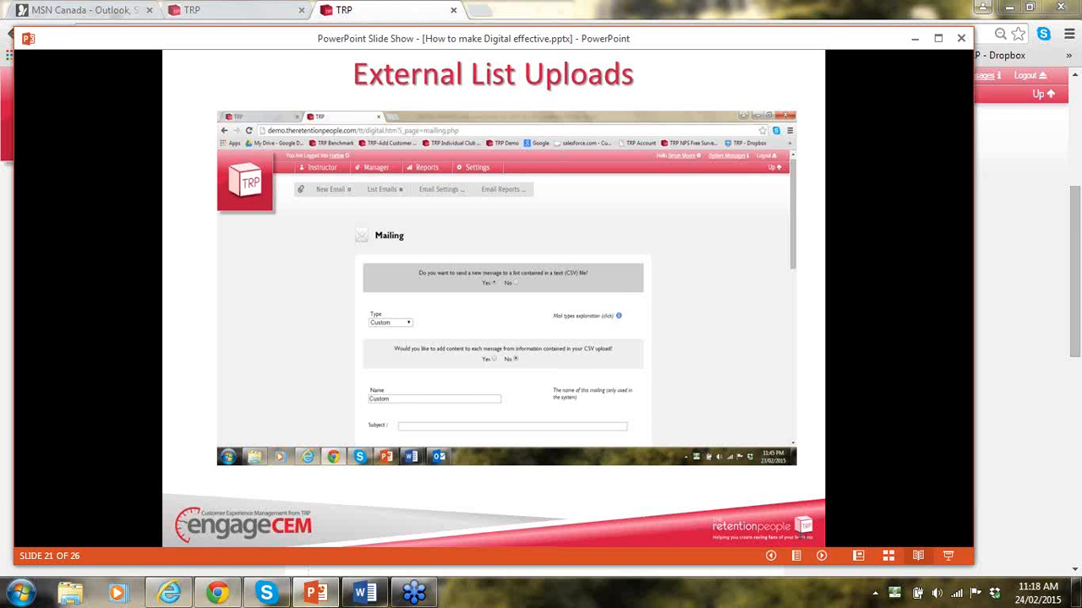
key("Right")
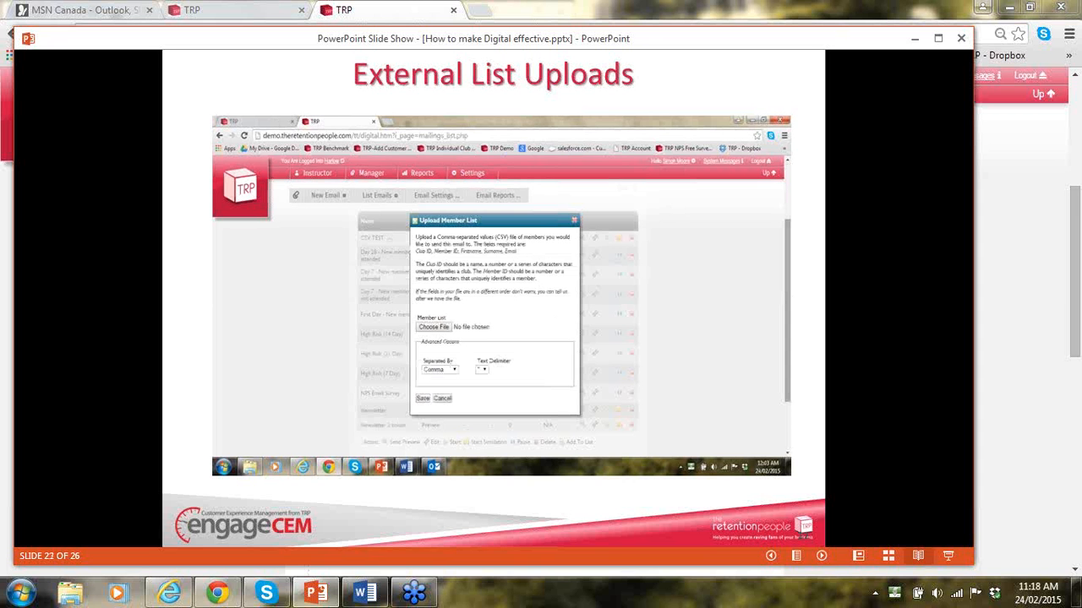
key("Right")
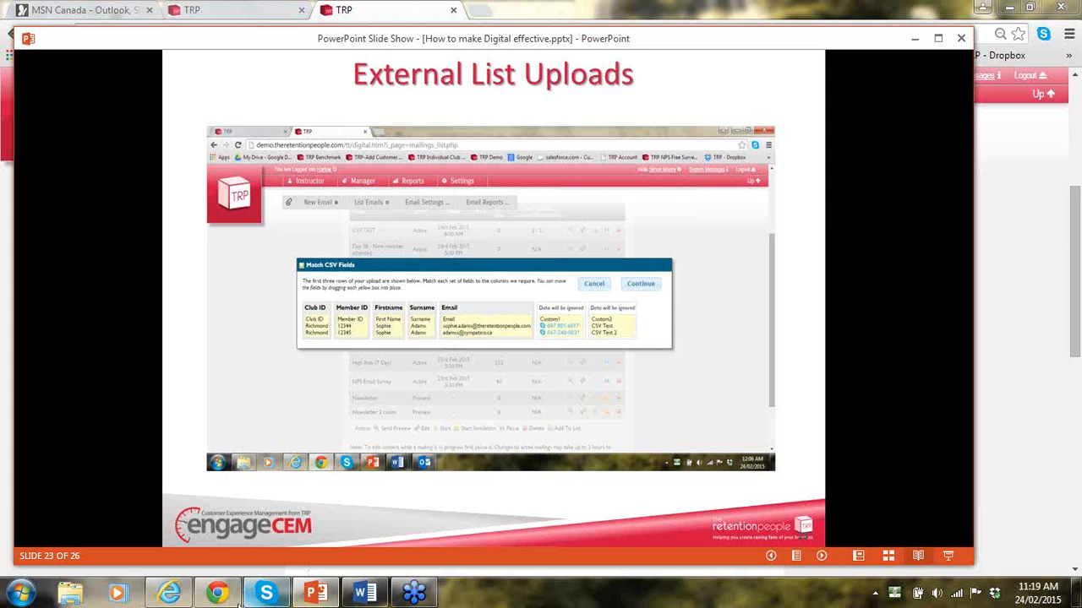
Switch back to Chrome and open the Fitness Incentive list of emails, leaving the mailing without saving its changes
mouse_move(220, 595)
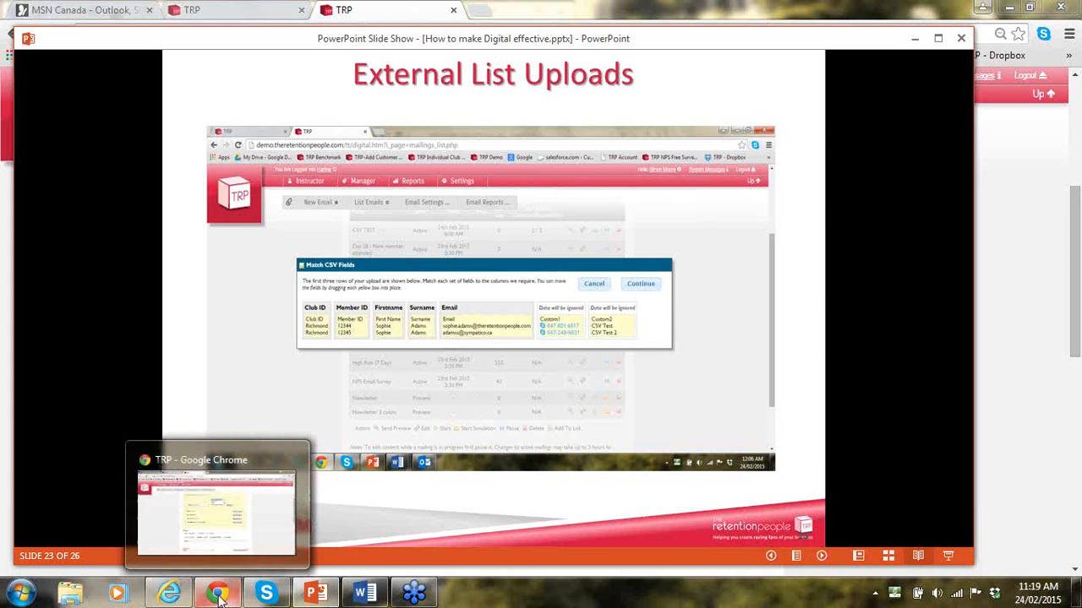
left_click(369, 12)
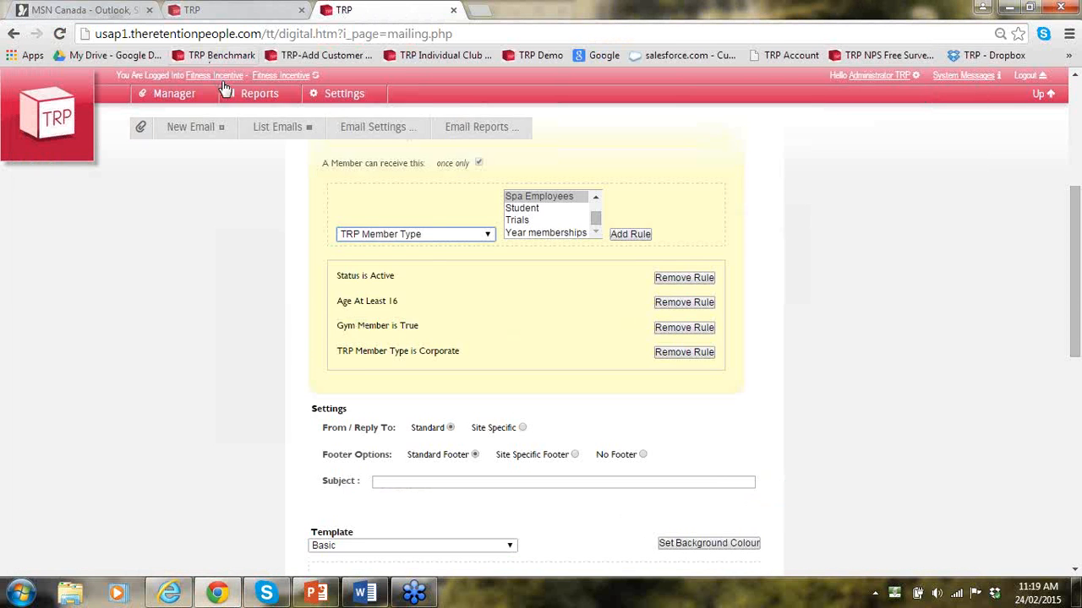
left_click(285, 129)
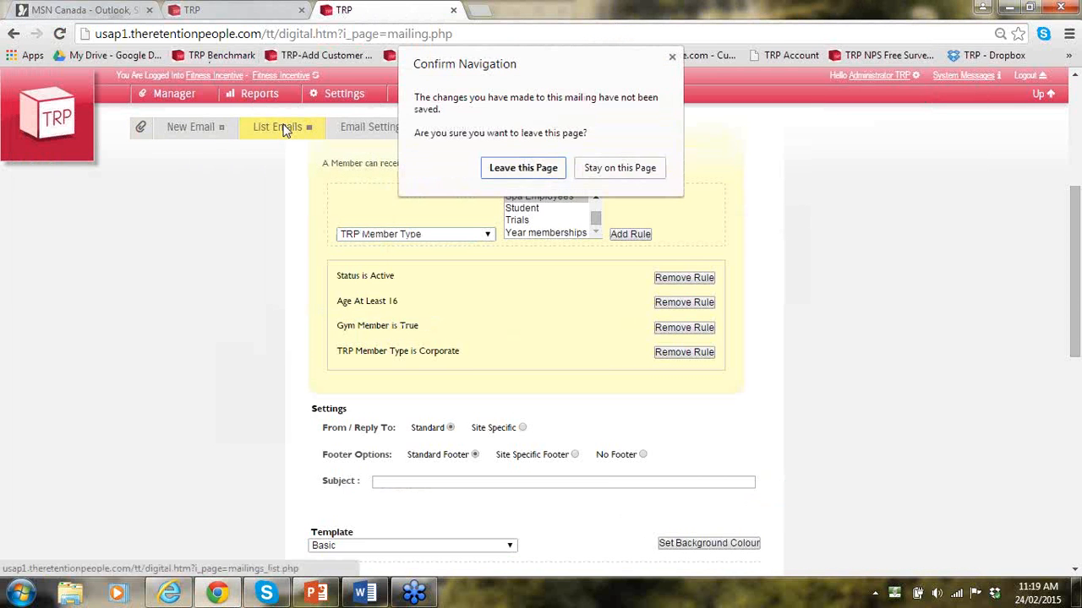
left_click(528, 170)
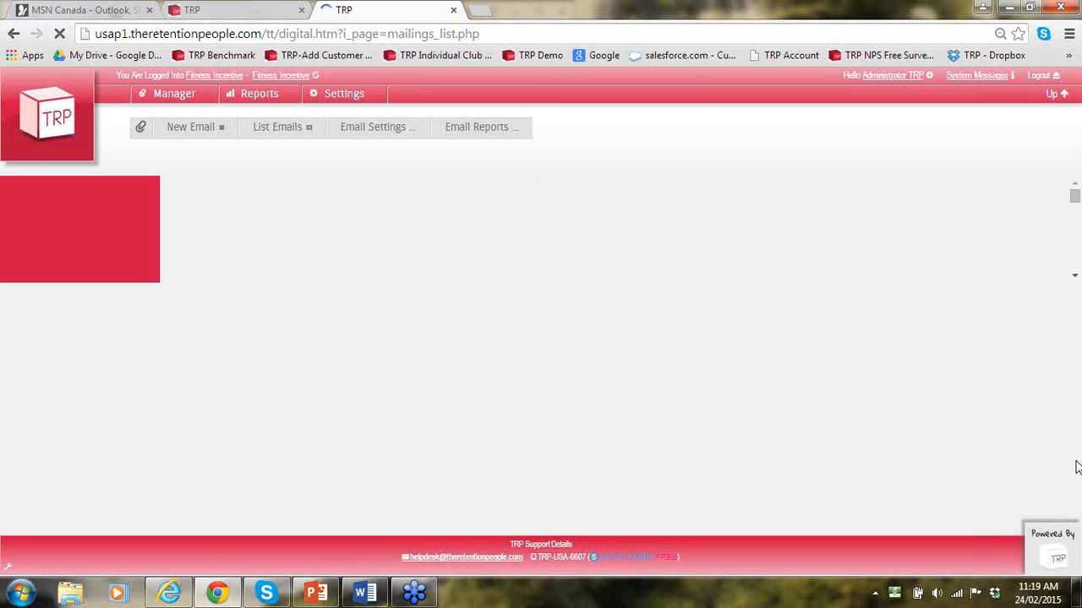
Try to start the 401 (k) Meeting mailing from 24 Feb 2015 at 12:00 PM, then dismiss the contact rules confirmation
left_click(1076, 570)
left_click(1075, 569)
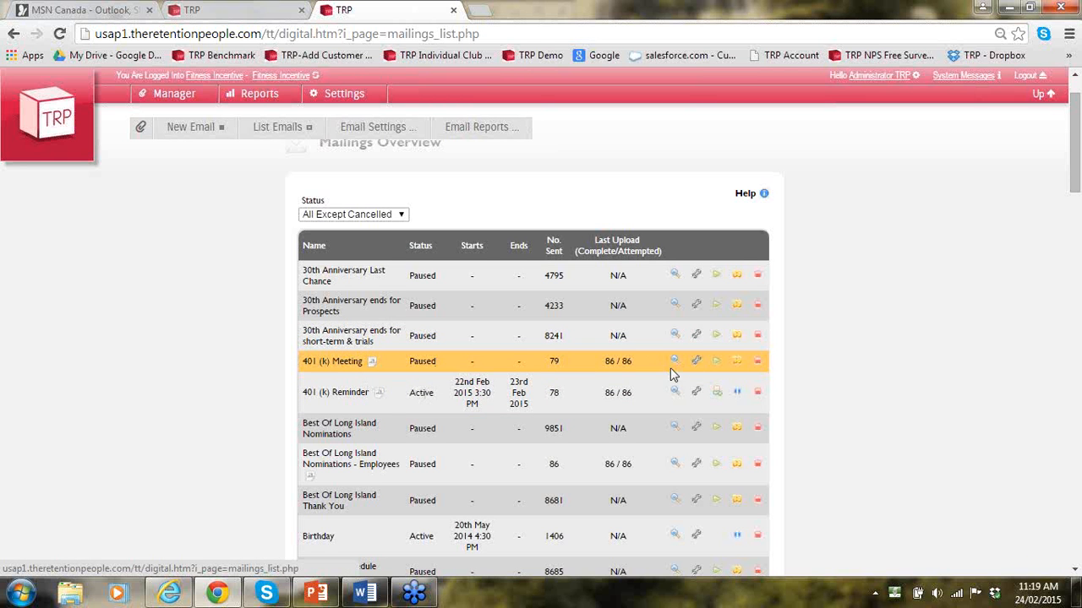
left_click(715, 364)
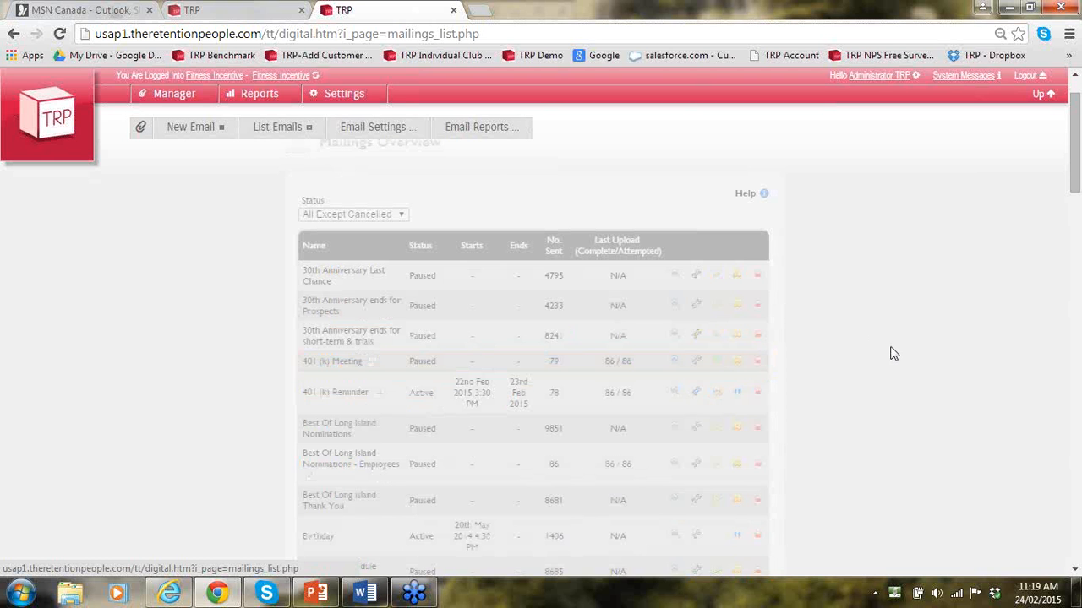
left_click(1076, 290)
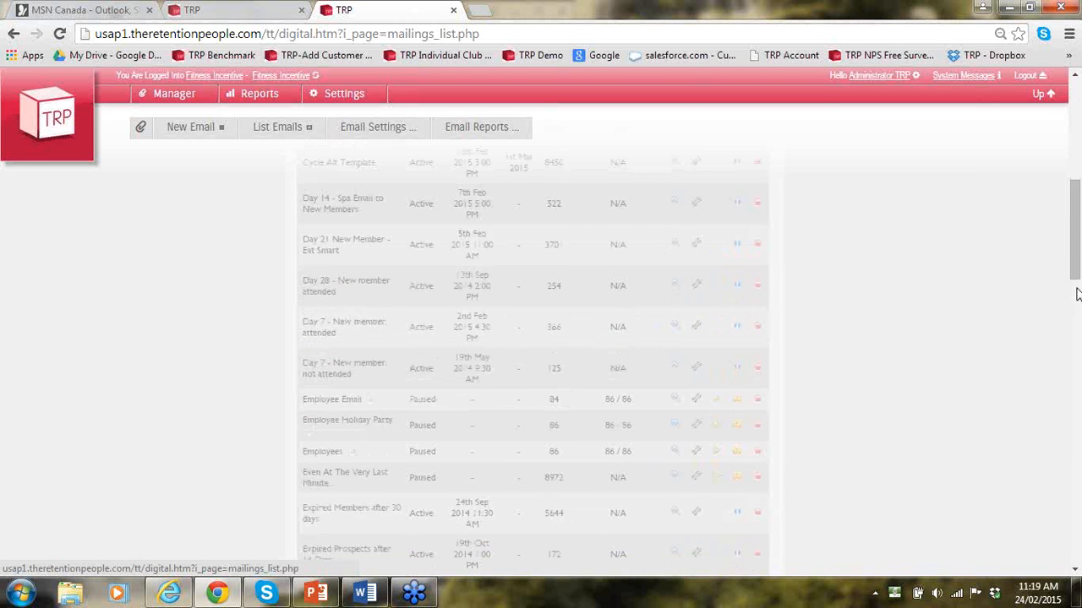
left_click(1076, 290)
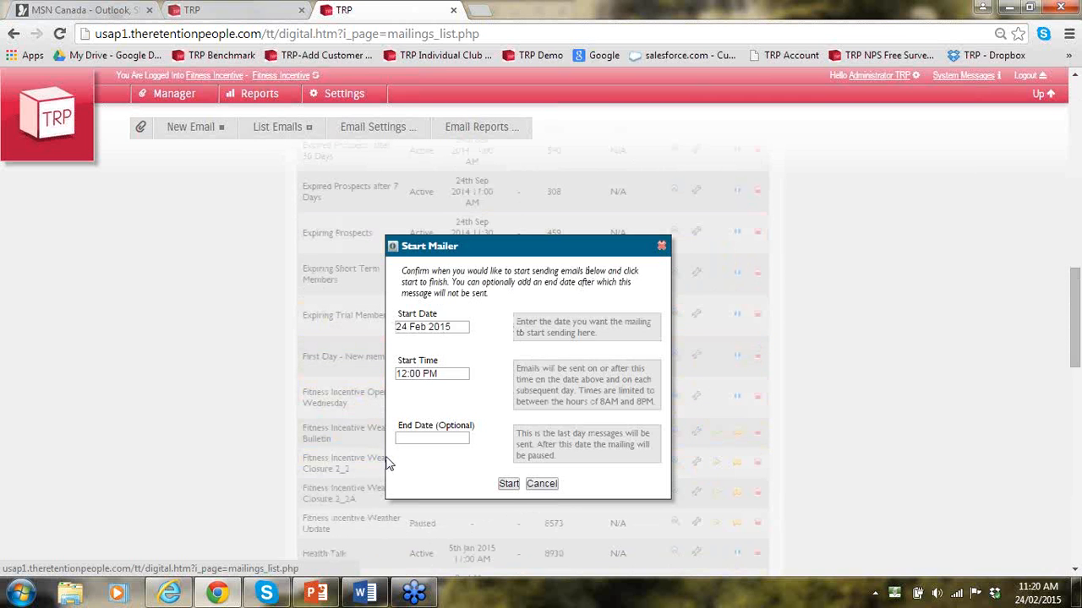
left_click(508, 485)
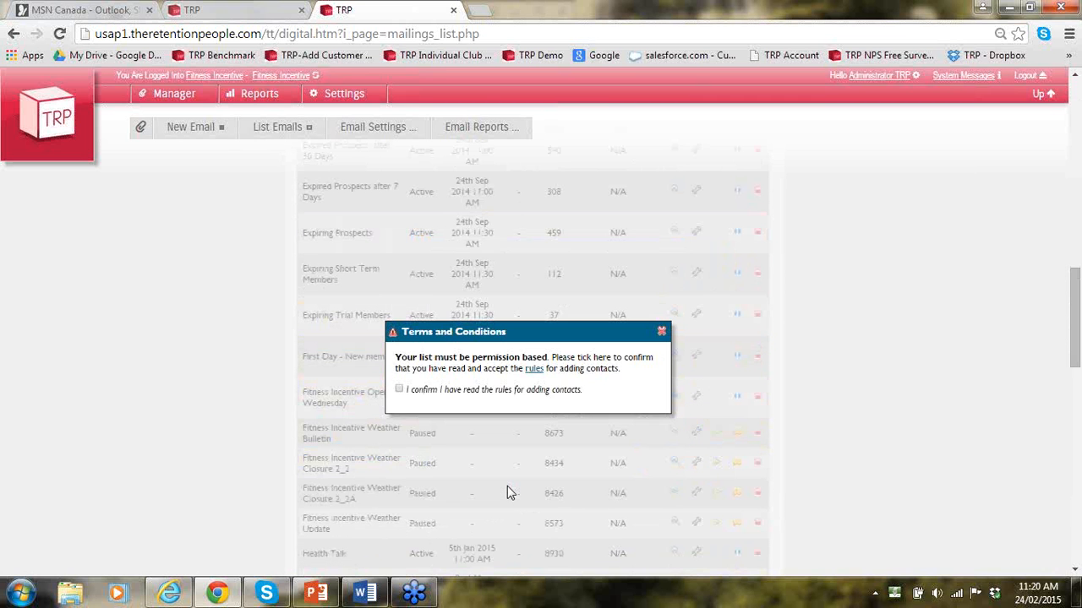
left_click(400, 391)
left_click(664, 332)
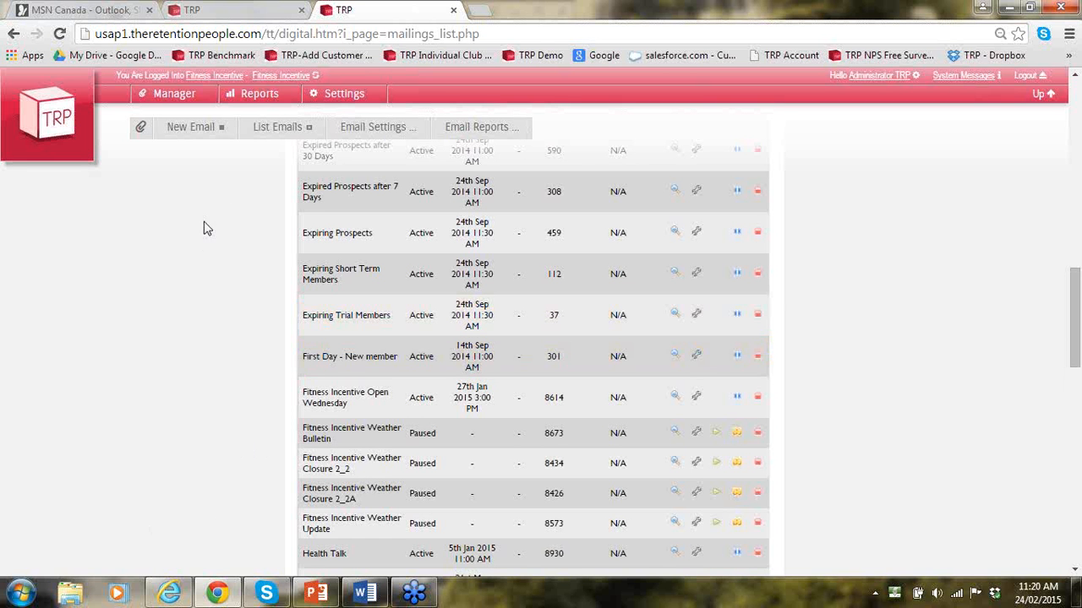
Switch to the Harlow demo tab and open its list of emails, leaving the custom mailing without saving its changes
left_click(226, 18)
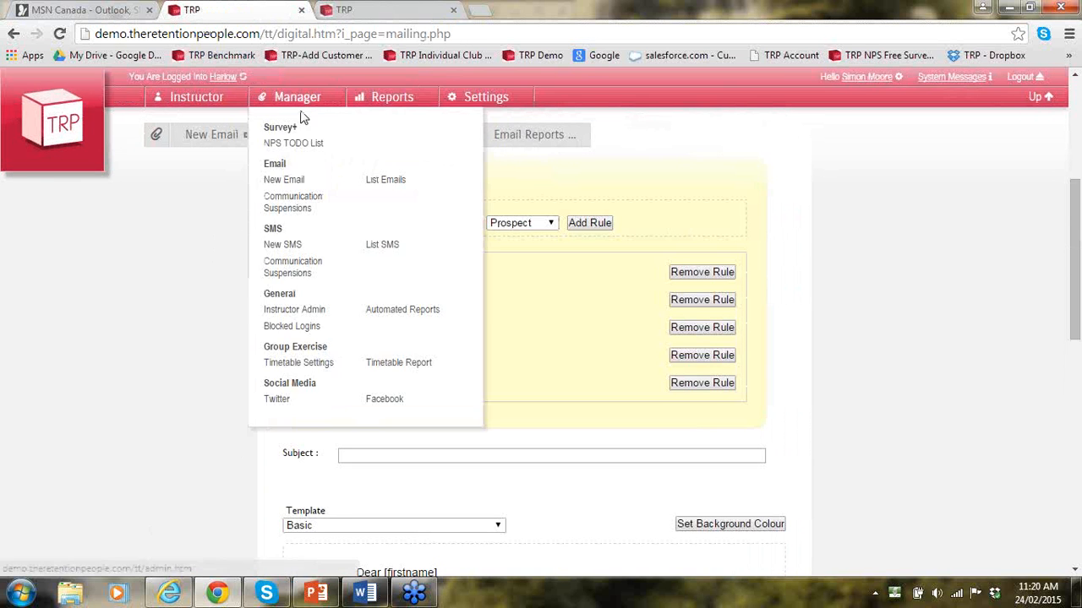
left_click(309, 142)
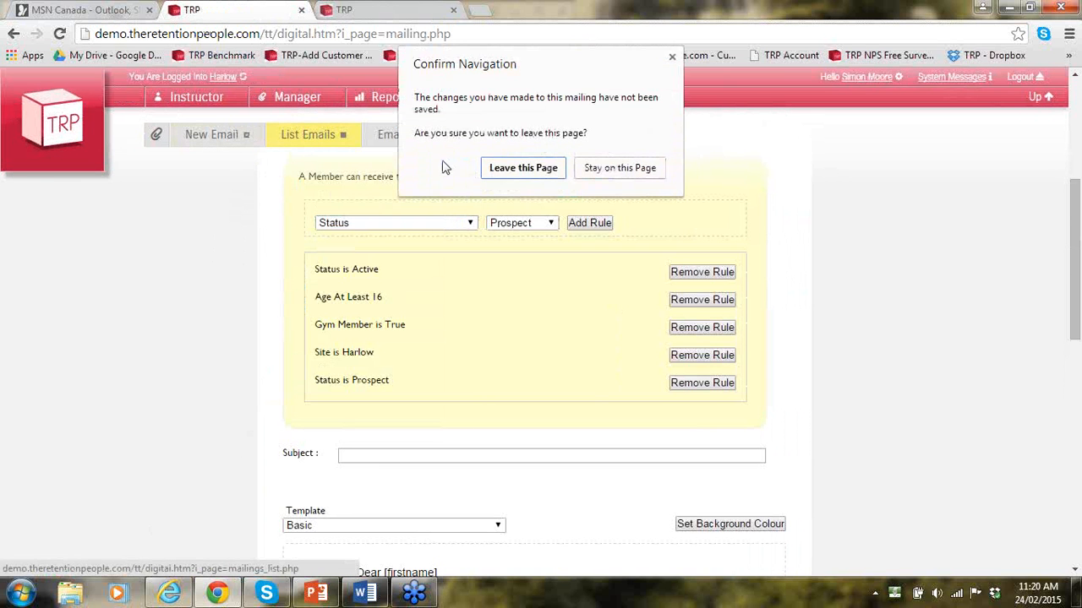
left_click(541, 167)
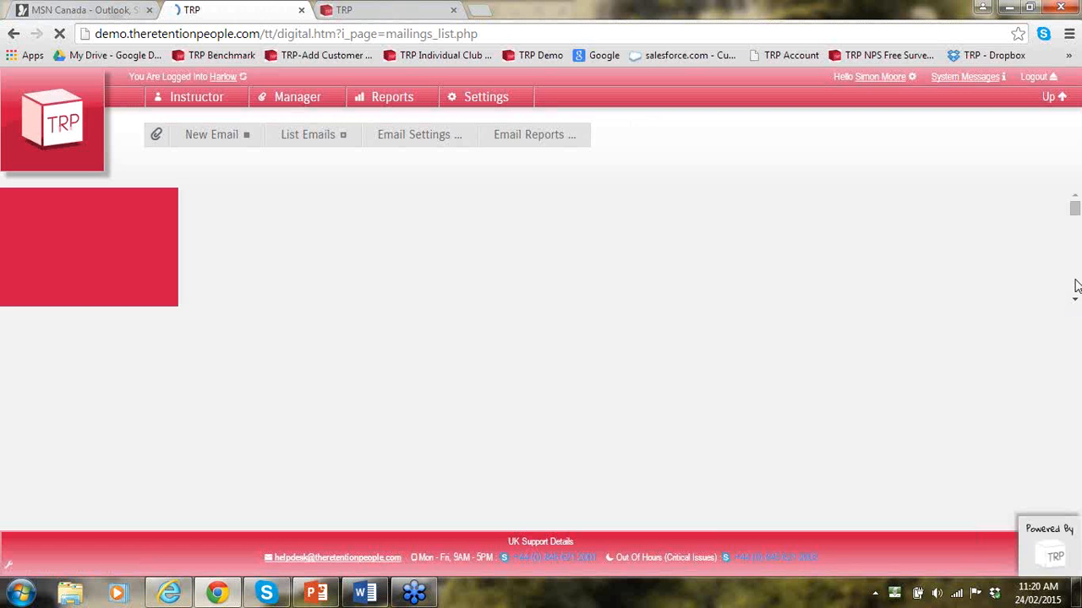
Open the Template - Basic Colour mailing for editing and look through its content and footer options
left_click_drag(1079, 297, 1079, 493)
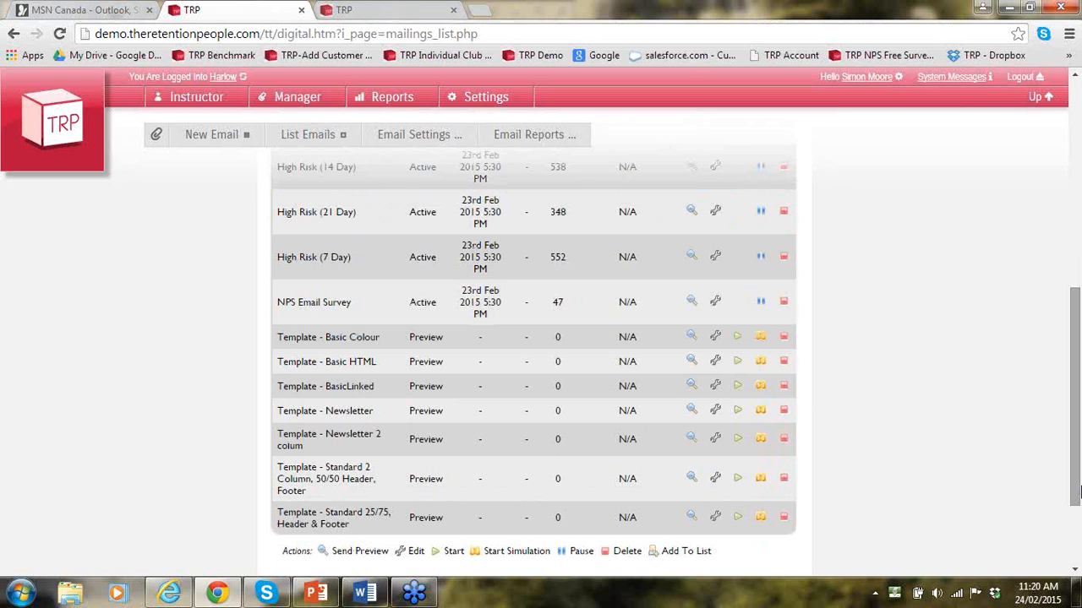
left_click(716, 338)
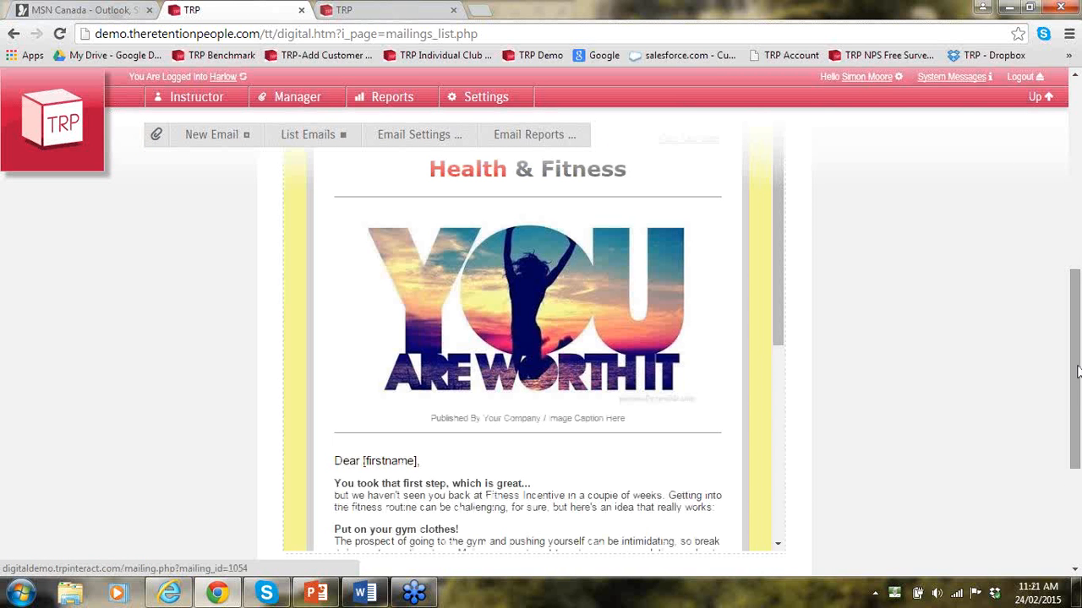
left_click_drag(1077, 372, 1078, 454)
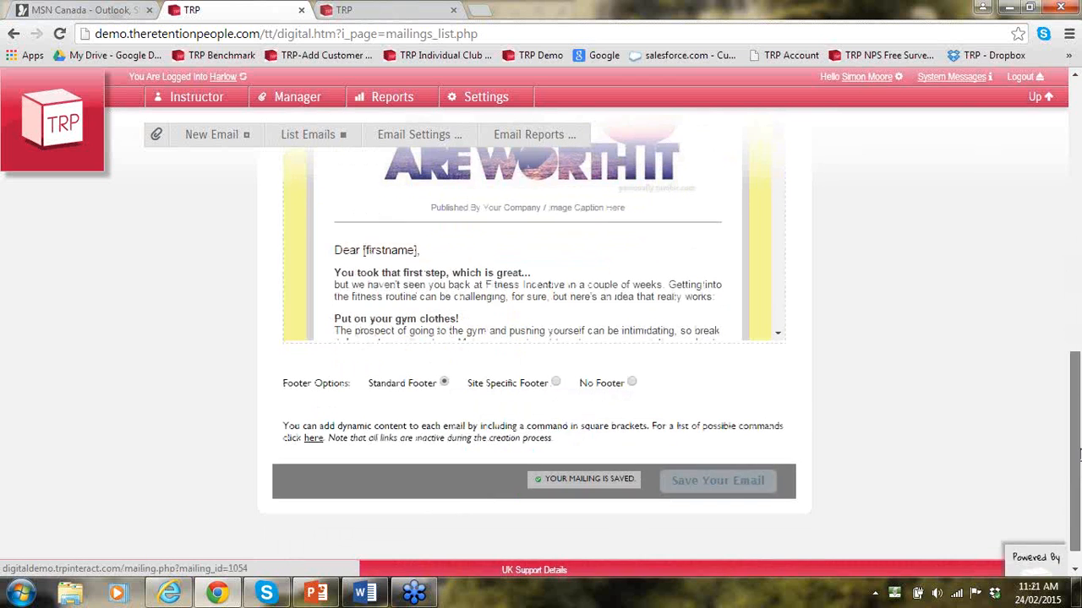
scroll(353, 192, "up", 3)
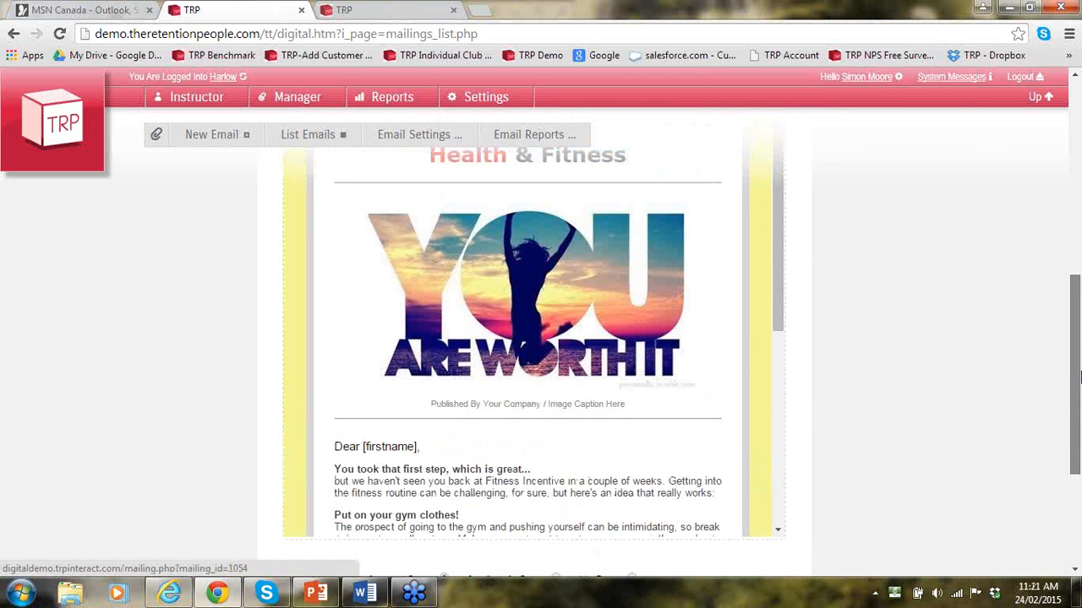
Return to the list of emails, open the Template - Newsletter 2 colum mailing for editing and review its two-column layout
left_click(309, 137)
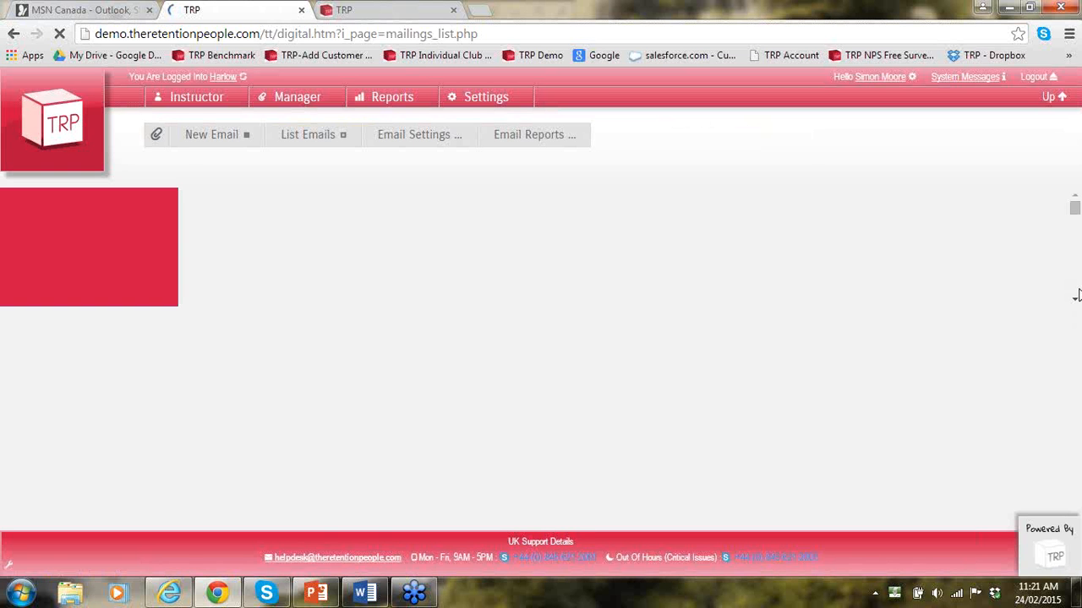
left_click_drag(1076, 290, 1076, 507)
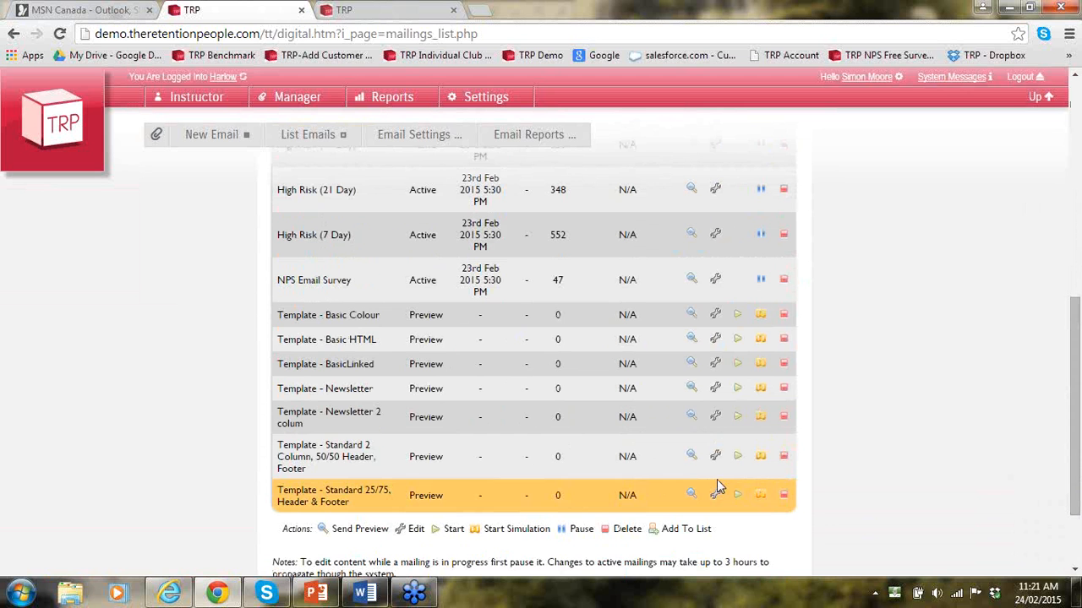
left_click(716, 418)
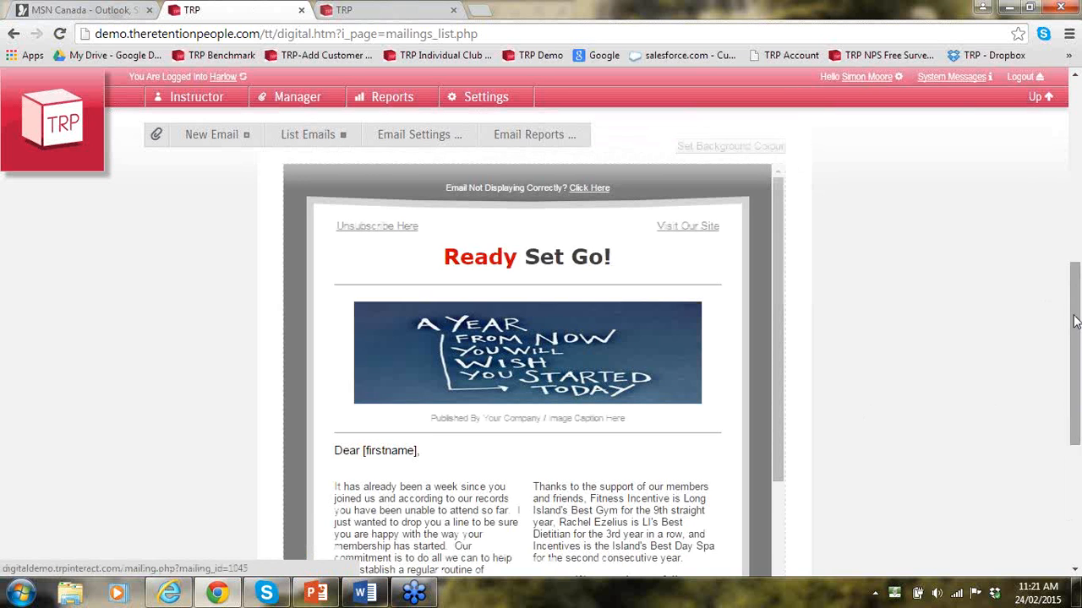
left_click_drag(1075, 322, 1075, 389)
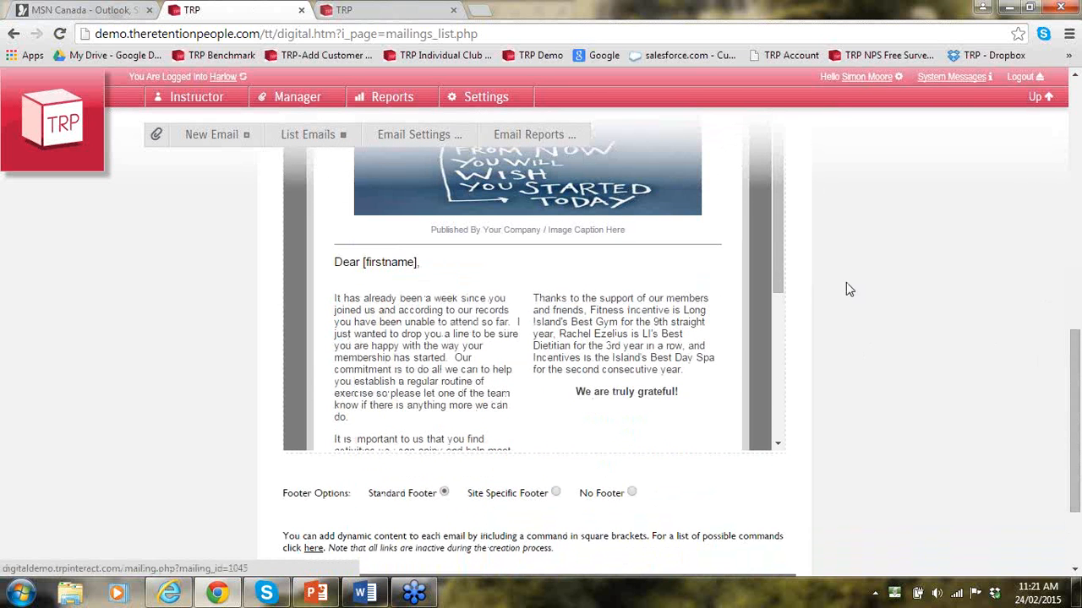
left_click_drag(778, 261, 780, 239)
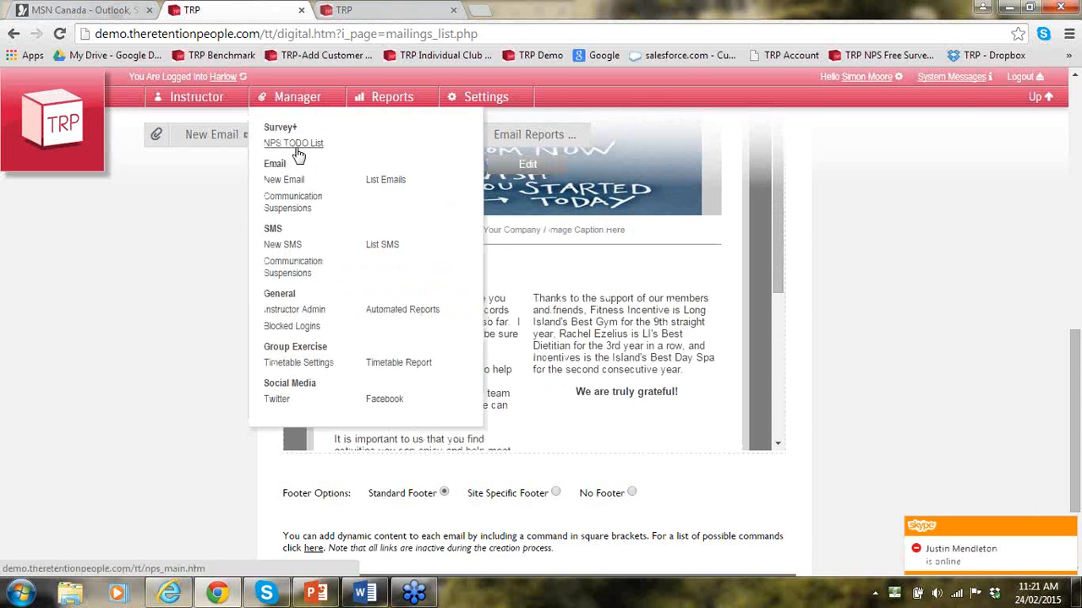
Return to the list of emails, open the Template - Standard 25/75, Header & Footer mailing and review its layout
left_click(290, 137)
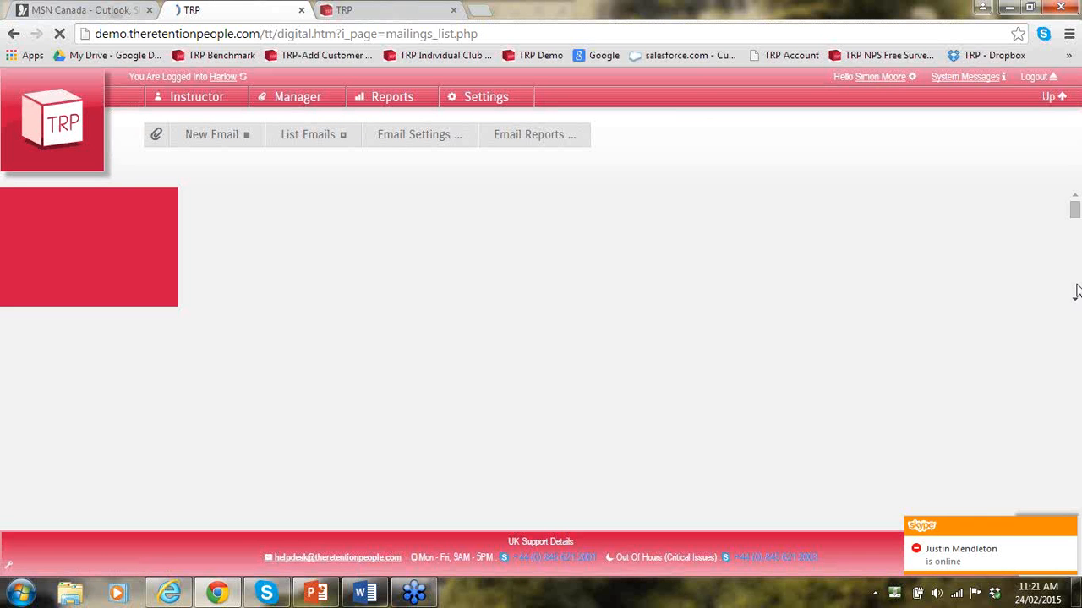
left_click_drag(1076, 292, 1075, 507)
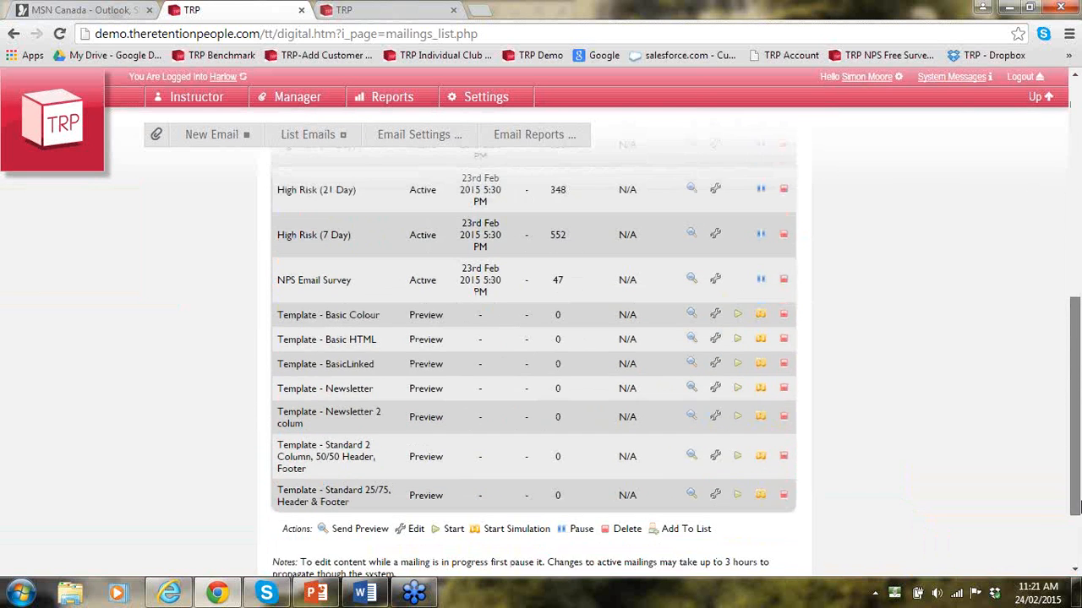
left_click(713, 500)
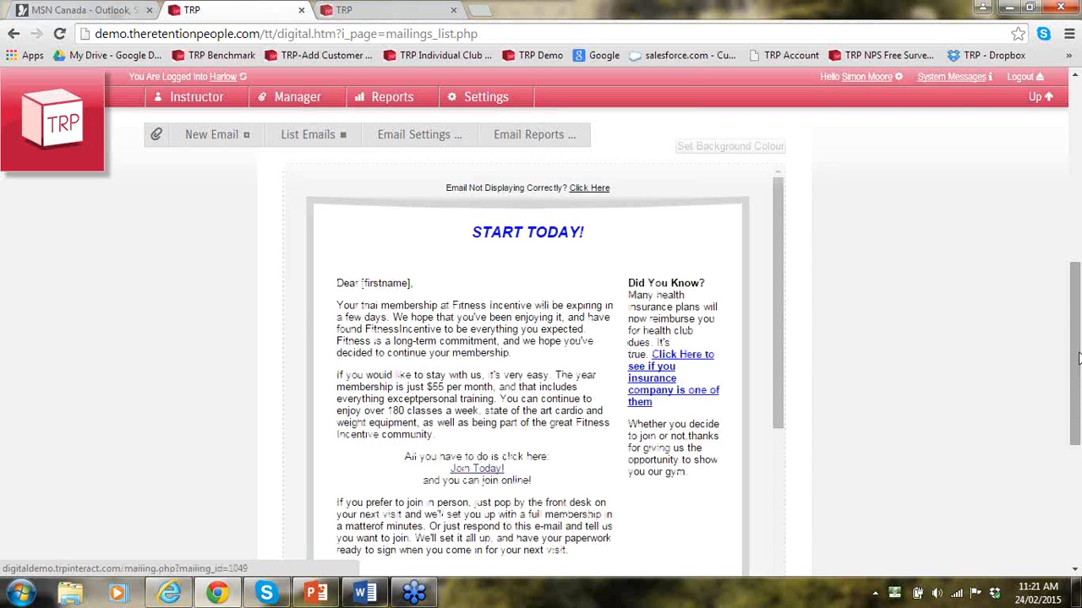
mouse_move(1077, 351)
left_mouse_down()
mouse_move(1076, 308)
mouse_move(1075, 442)
mouse_move(1069, 353)
left_mouse_up()
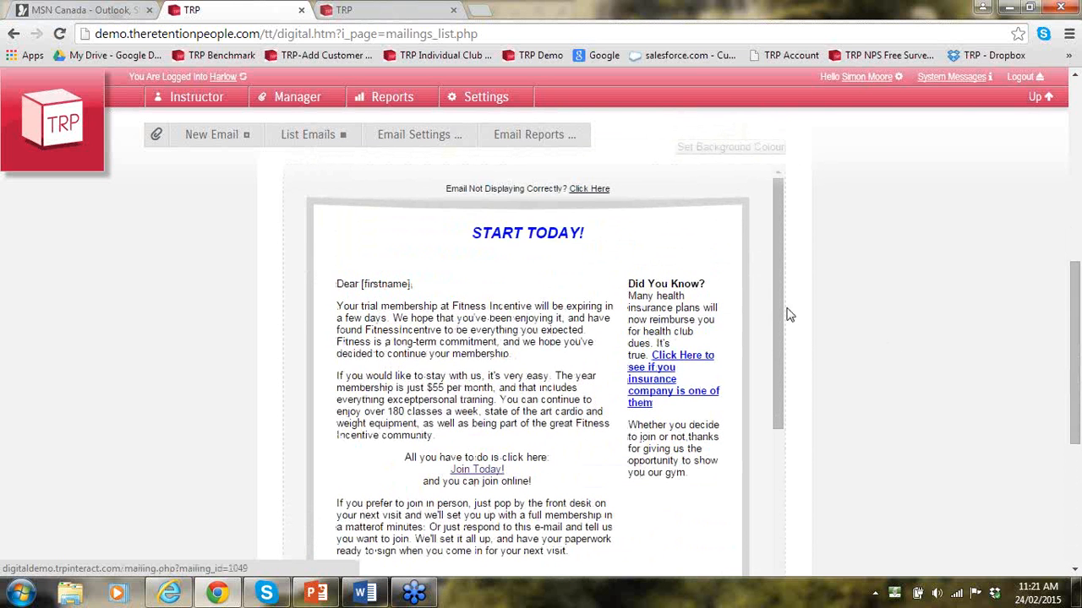
left_click_drag(779, 304, 778, 328)
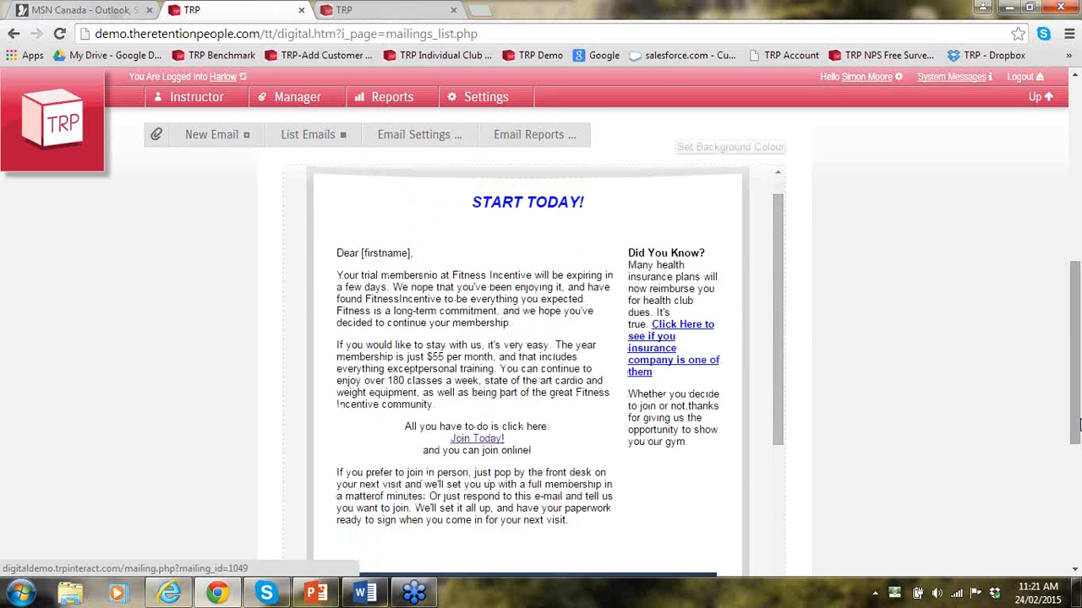
Set the mailing's background colour to green, hex 30c70f, close the colour picker and review the recoloured email
left_click_drag(1076, 427, 1076, 376)
left_click(763, 296)
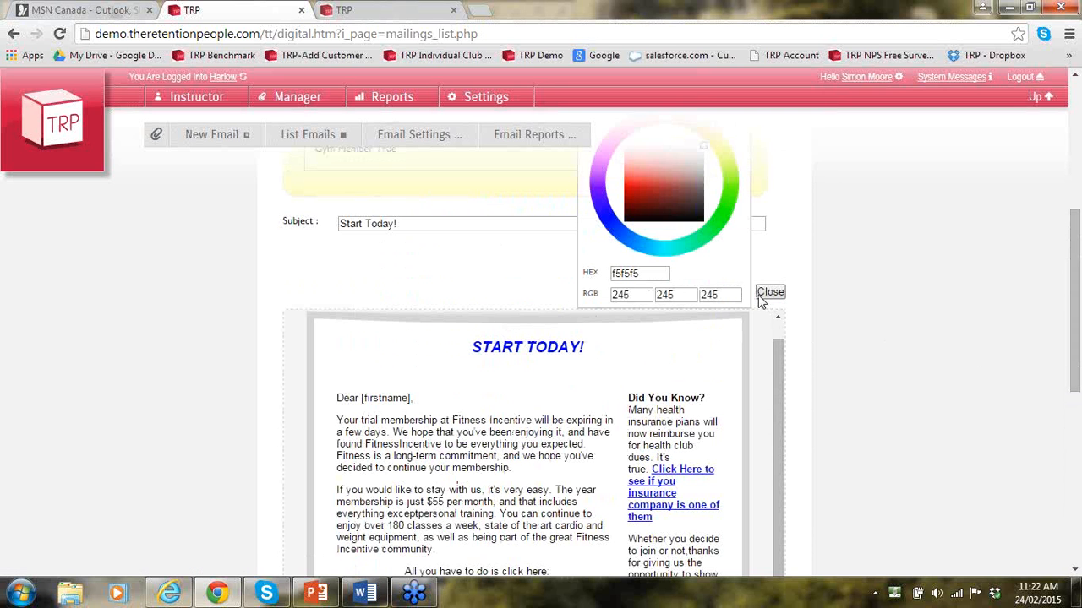
left_click(726, 204)
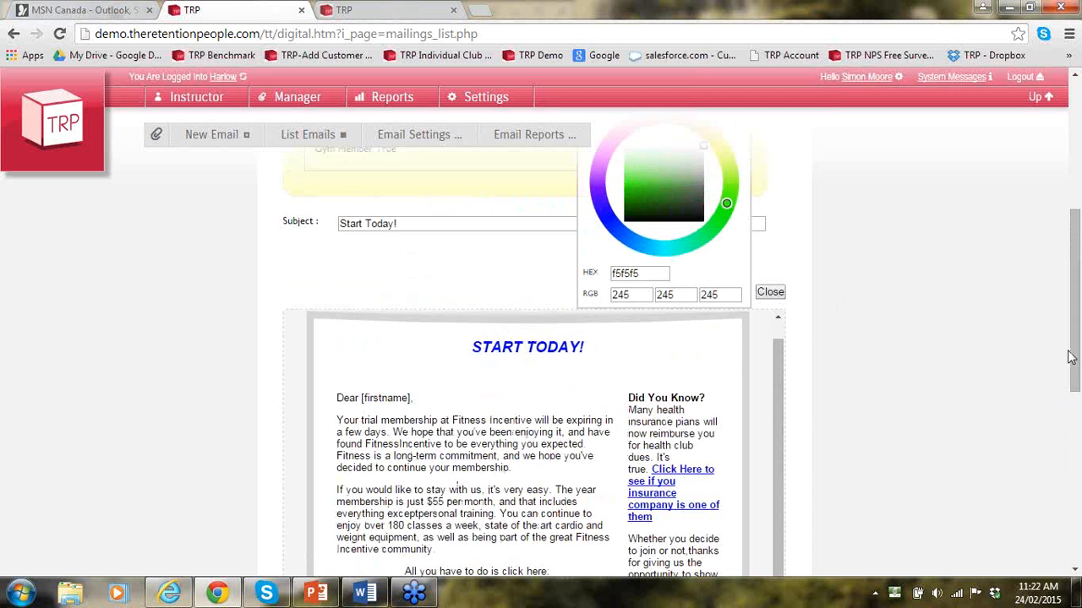
scroll(634, 211, "up", 1)
left_click(639, 237)
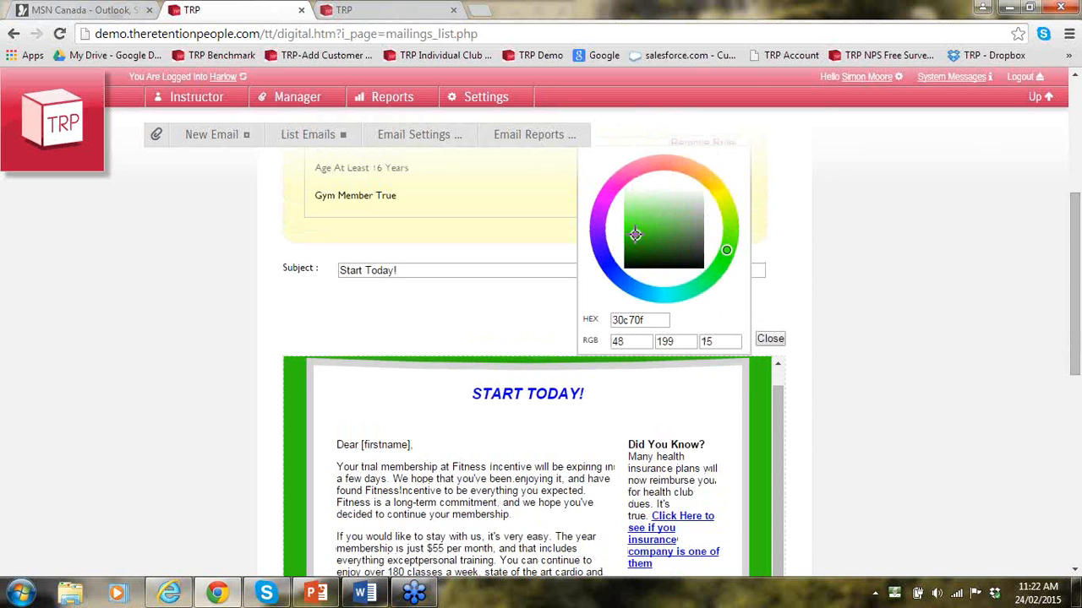
left_click(774, 340)
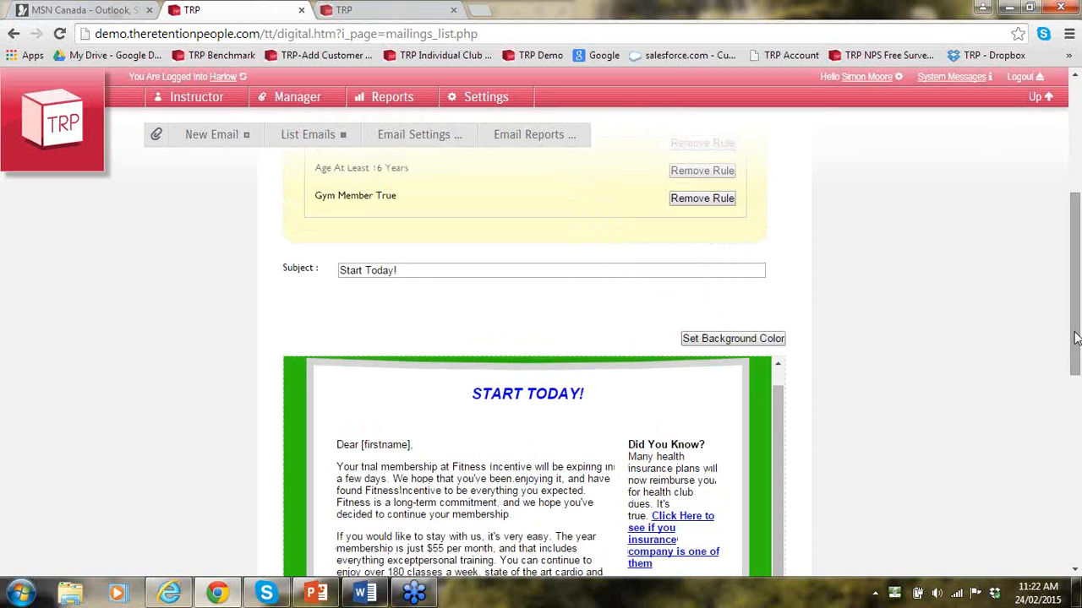
left_click_drag(1077, 338, 1077, 414)
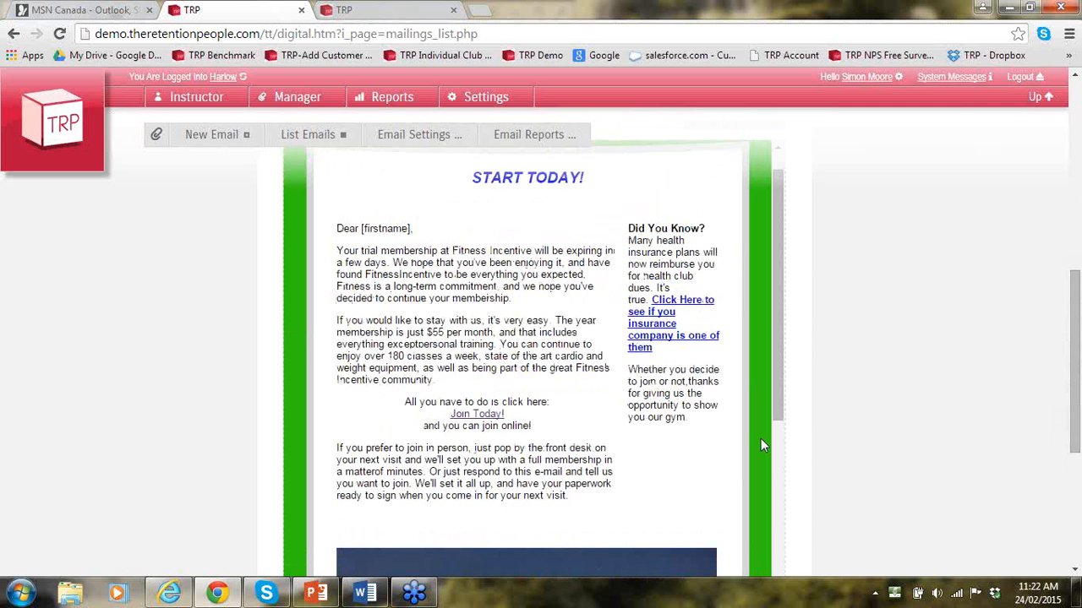
left_click_drag(782, 392, 800, 373)
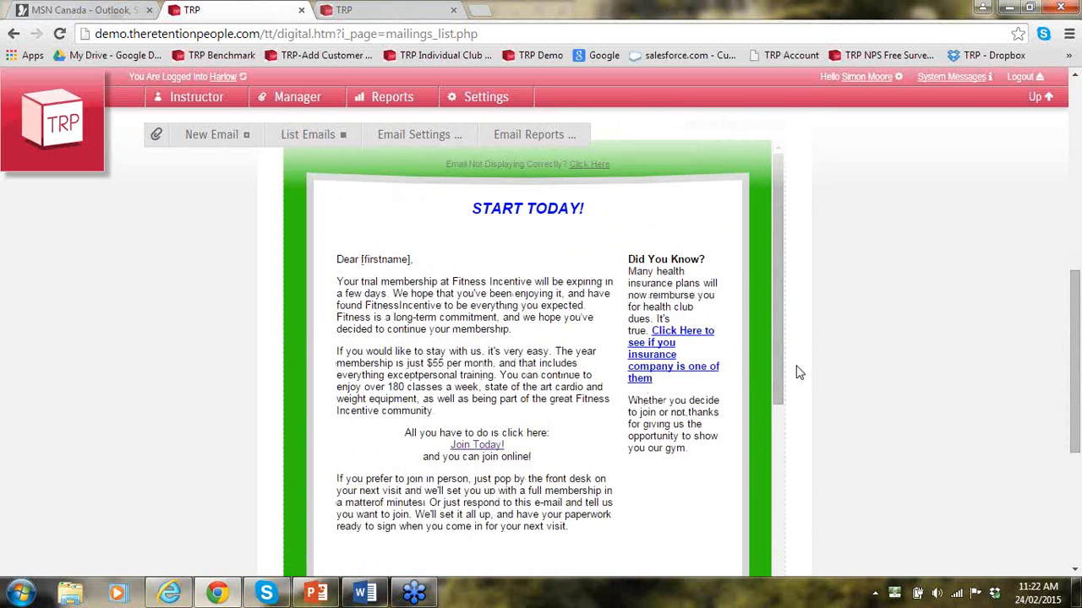
left_click_drag(1077, 418, 1075, 353)
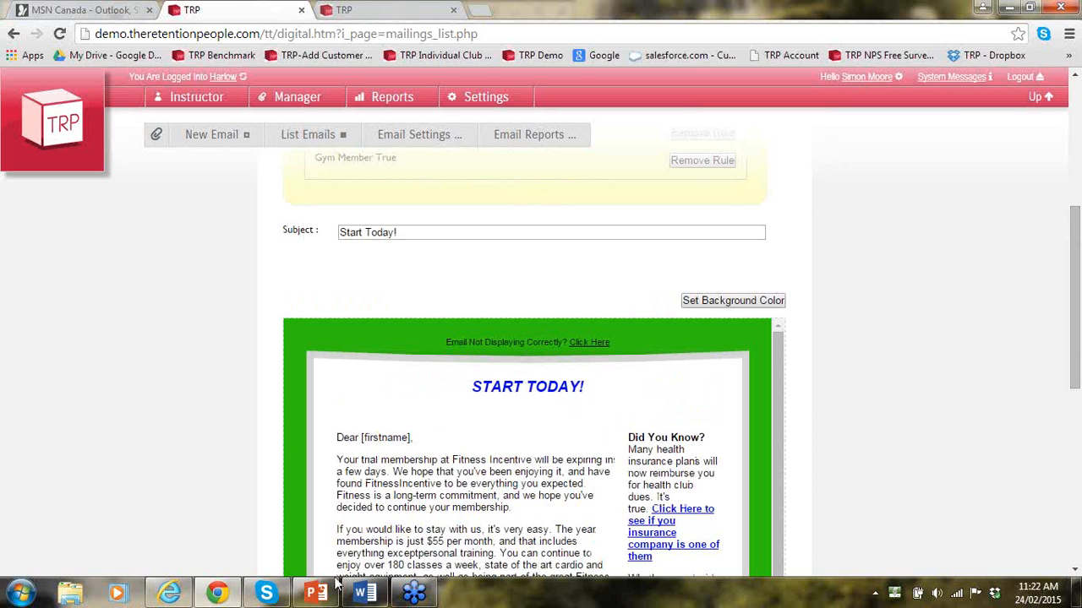
Switch to the PowerPoint slide show and advance from the External List Uploads slide to the next slide
left_click(311, 595)
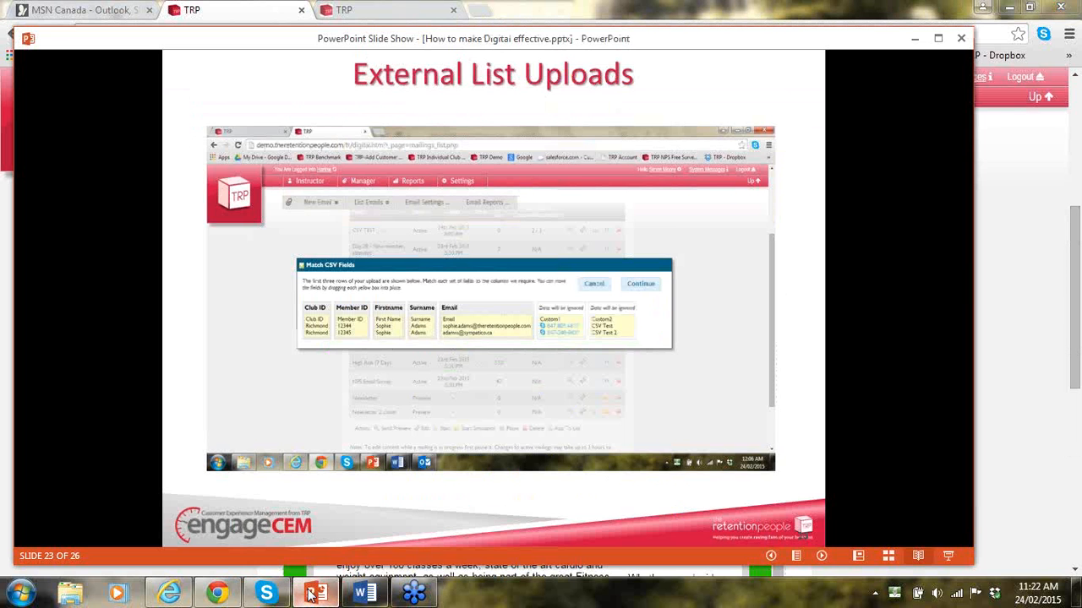
key("Right")
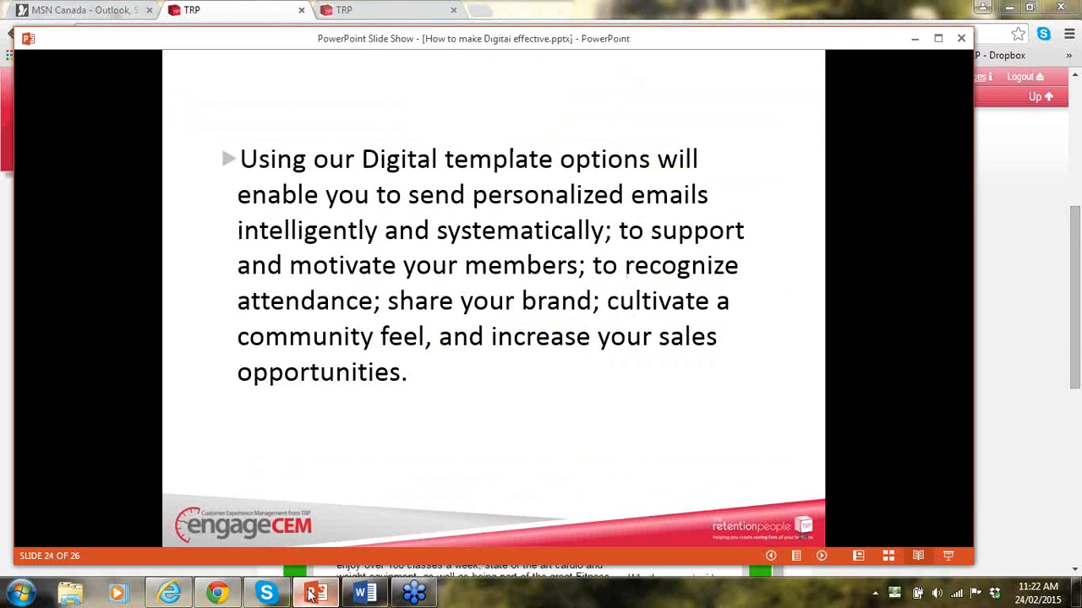